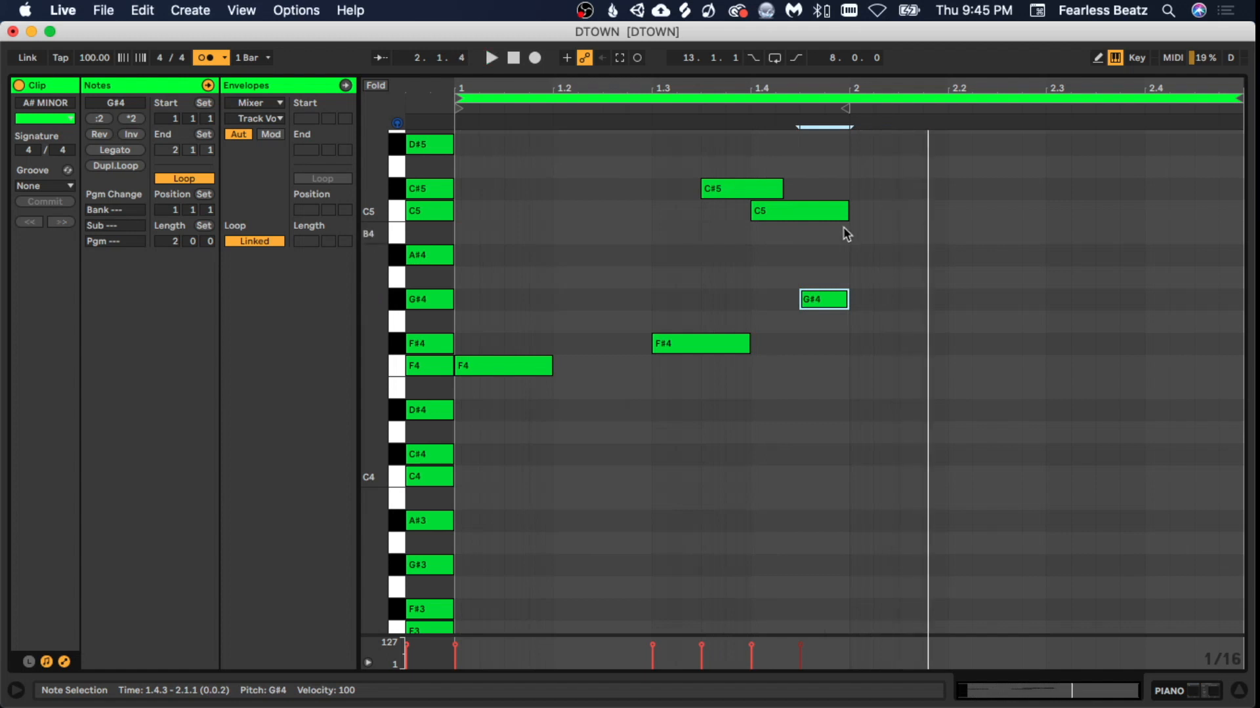
Lower the D#5, C#5 and G#4 notes late in bar 1 to A#4, F#4 and F4, and shorten the F#4 note to end at 1.4.3.
{"action": "left_click", "coordinate": [396, 421]}
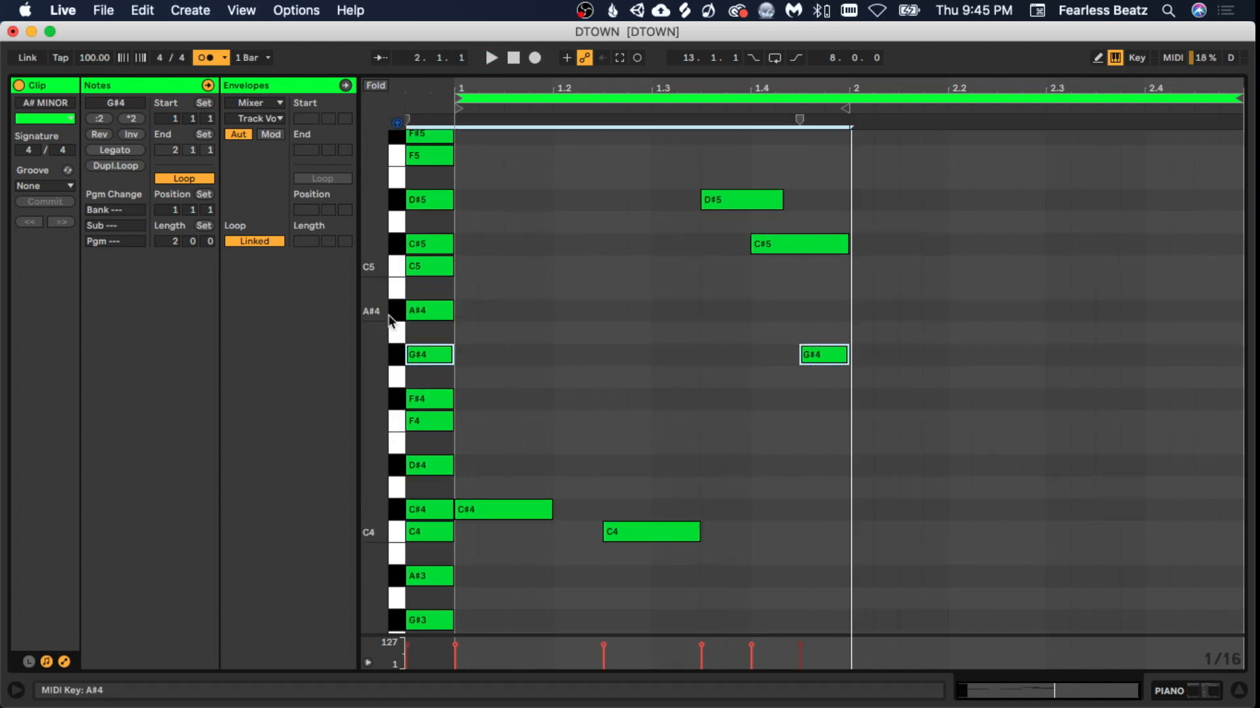
{"action": "left_click_drag", "start_coordinate": [728, 202], "coordinate": [727, 312]}
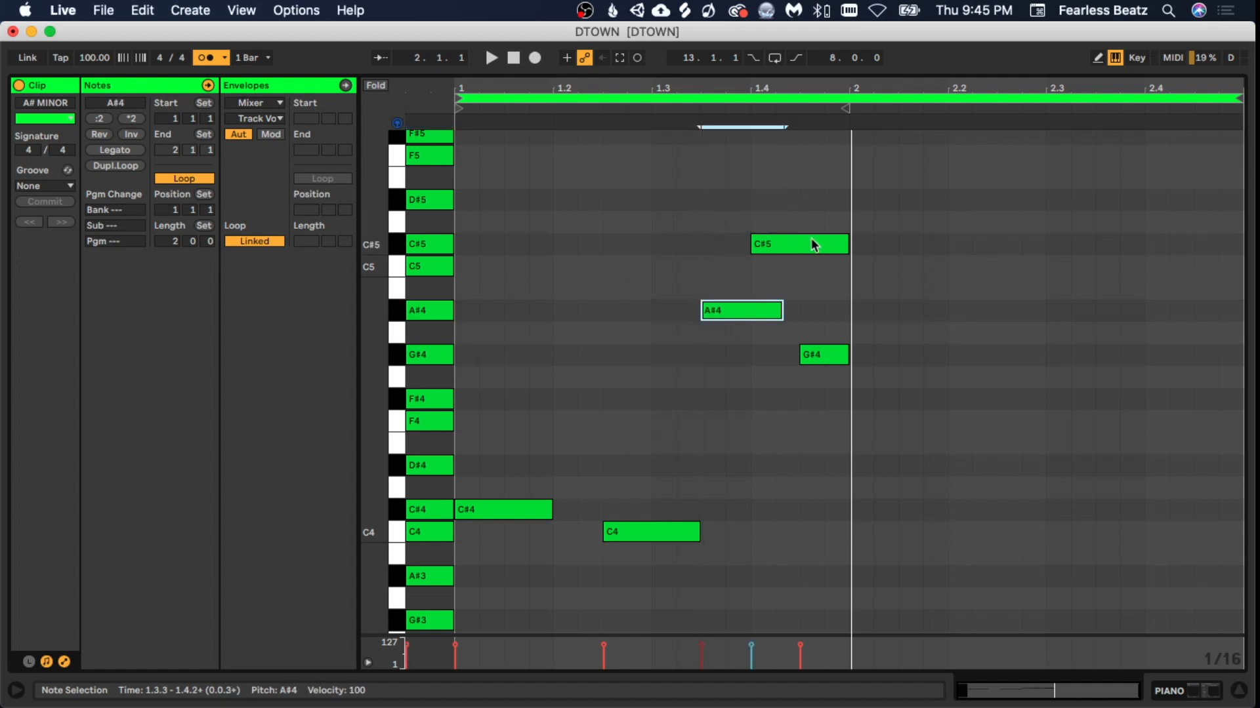
{"action": "left_click_drag", "start_coordinate": [811, 244], "coordinate": [816, 419]}
{"action": "key", "text": "space"}
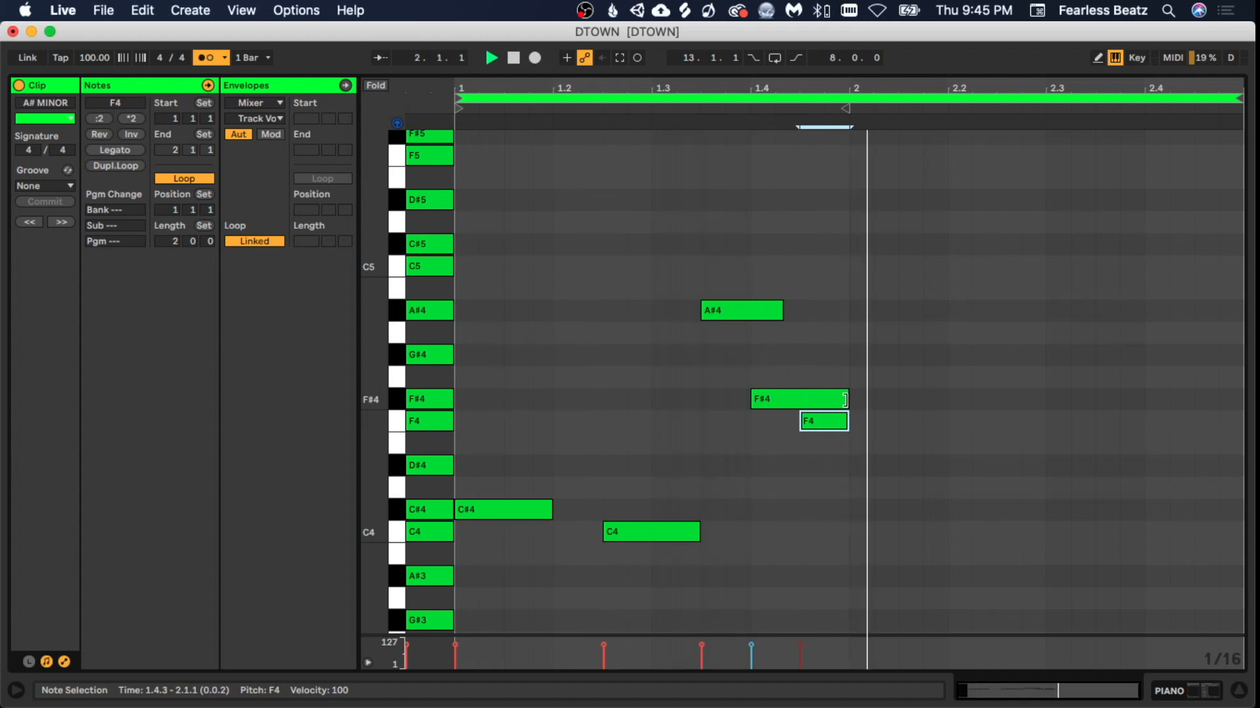
{"action": "left_click_drag", "start_coordinate": [846, 399], "coordinate": [799, 390]}
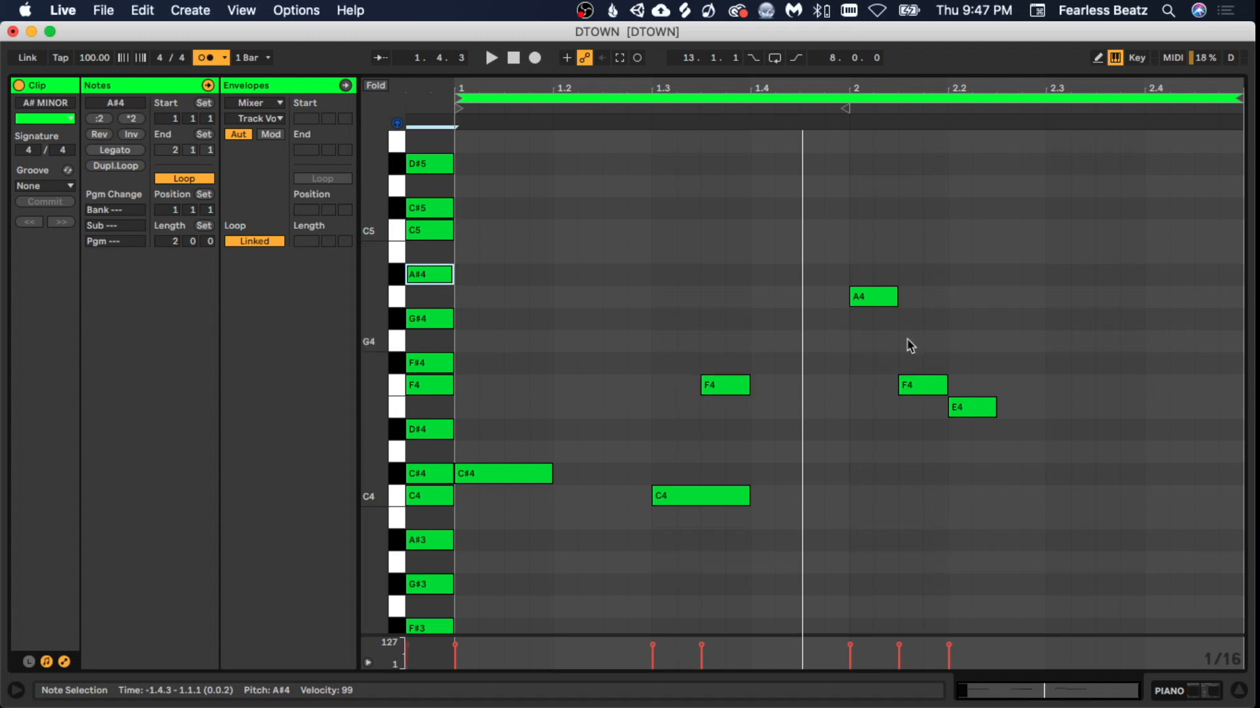
Add an A#4 note at 1.4.1, extend it to 1.4.3, and play the clip to check it.
{"action": "double_click", "coordinate": [766, 275]}
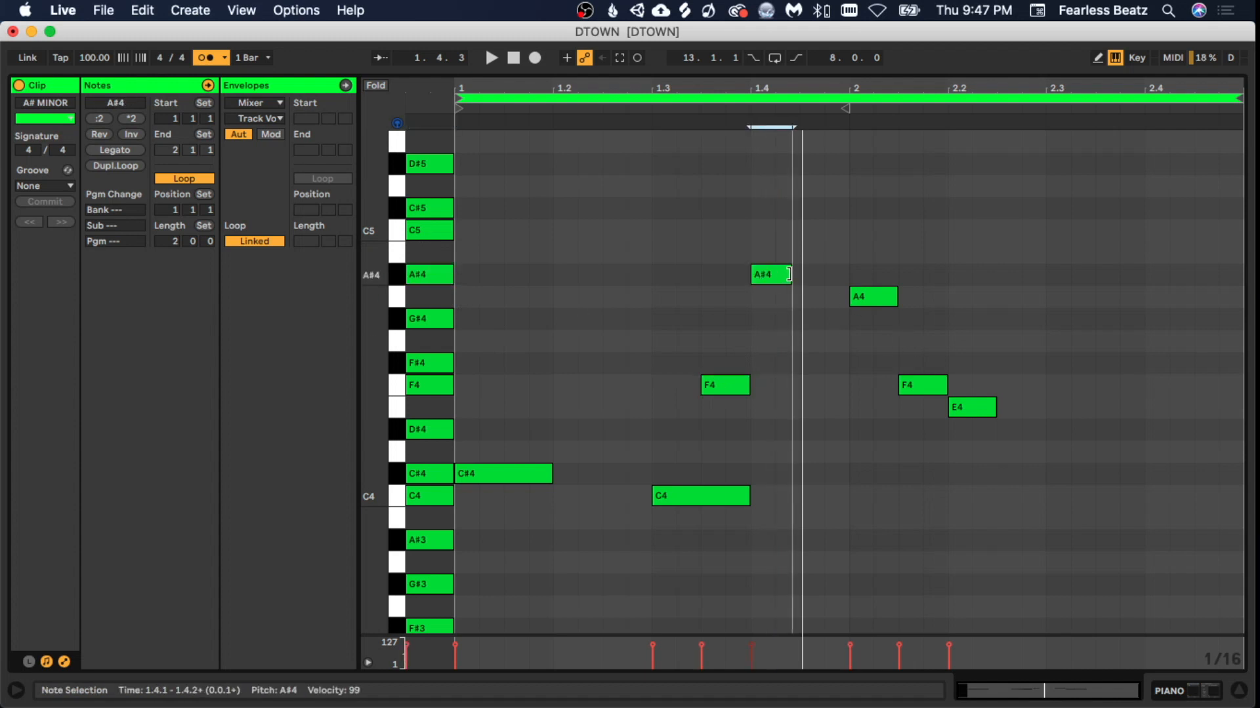
{"action": "left_click_drag", "start_coordinate": [789, 275], "coordinate": [796, 274]}
{"action": "key", "text": "space"}
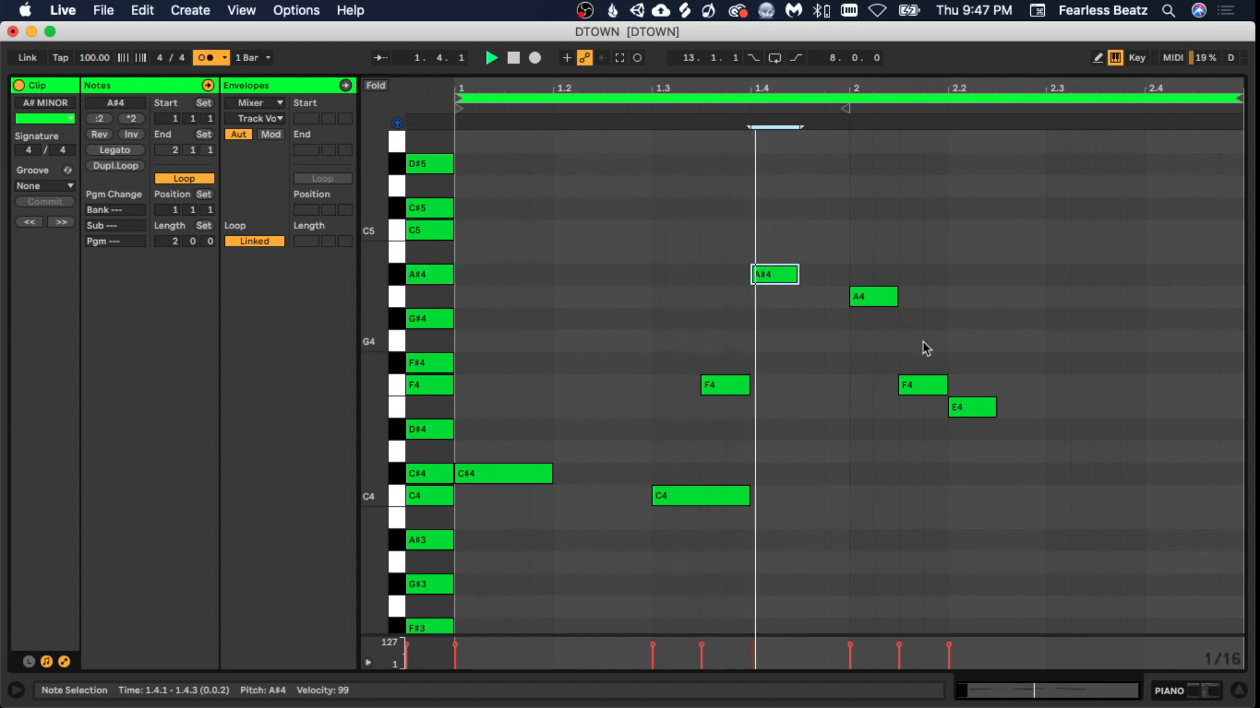
{"action": "key", "text": "space"}
Move the F4 and E4 notes in bar 2 one beat earlier and delete the A4 note at the start of bar 2.
{"action": "left_click_drag", "start_coordinate": [885, 338], "coordinate": [994, 420]}
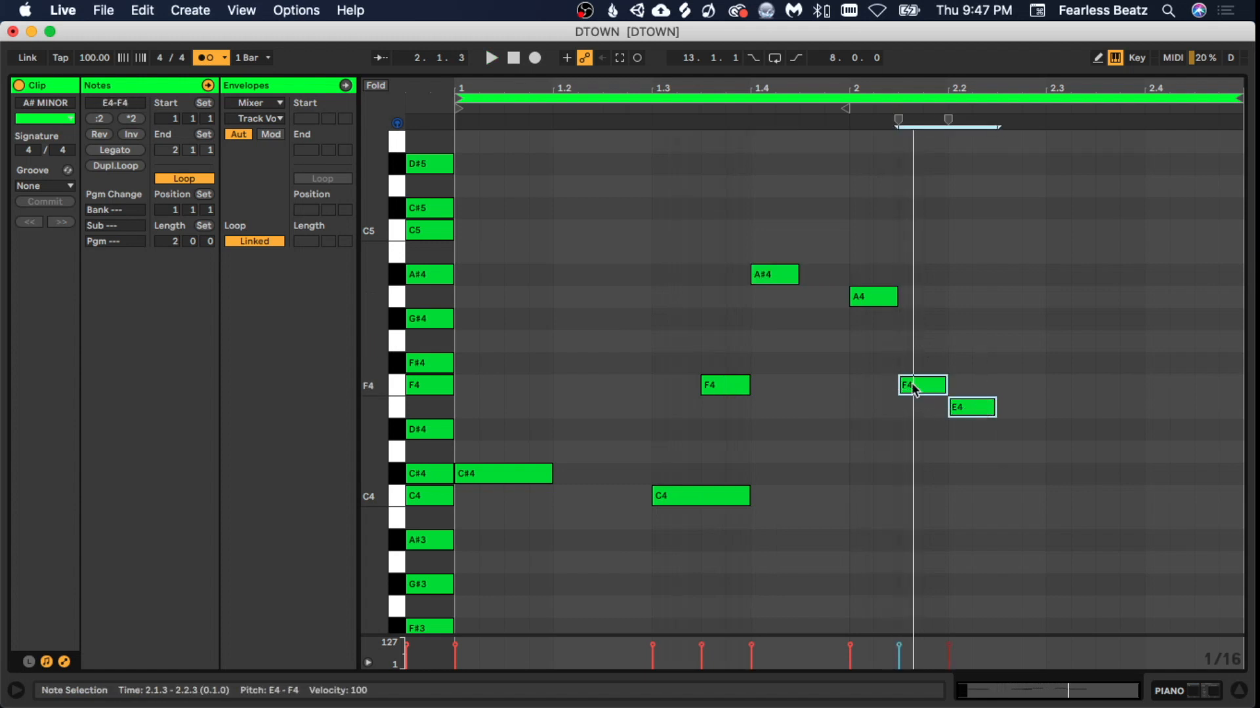
{"action": "left_click_drag", "start_coordinate": [914, 387], "coordinate": [814, 387]}
{"action": "key", "text": "space"}
{"action": "double_click", "coordinate": [860, 299]}
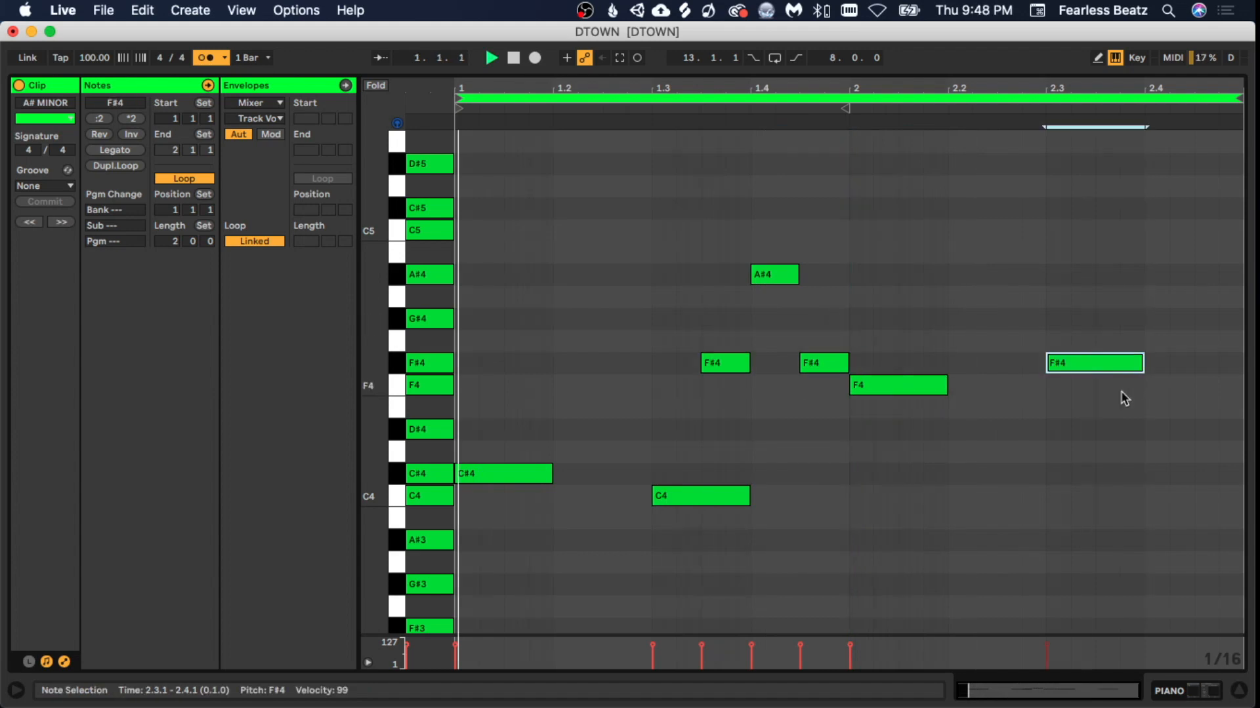
Add a C4 note at 2.4 in the piano clip and extend it to the end of bar 2.
{"action": "left_click", "coordinate": [1118, 392]}
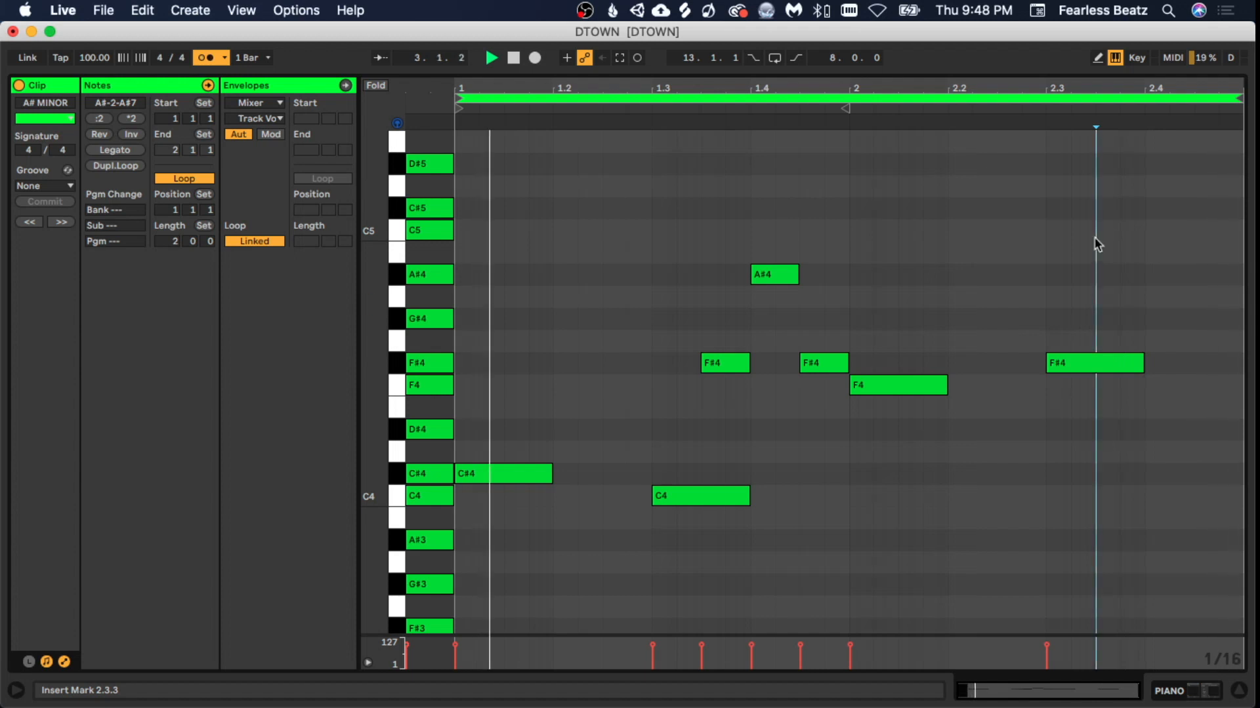
{"action": "double_click", "coordinate": [1158, 495]}
{"action": "left_click_drag", "start_coordinate": [1169, 495], "coordinate": [1187, 497]}
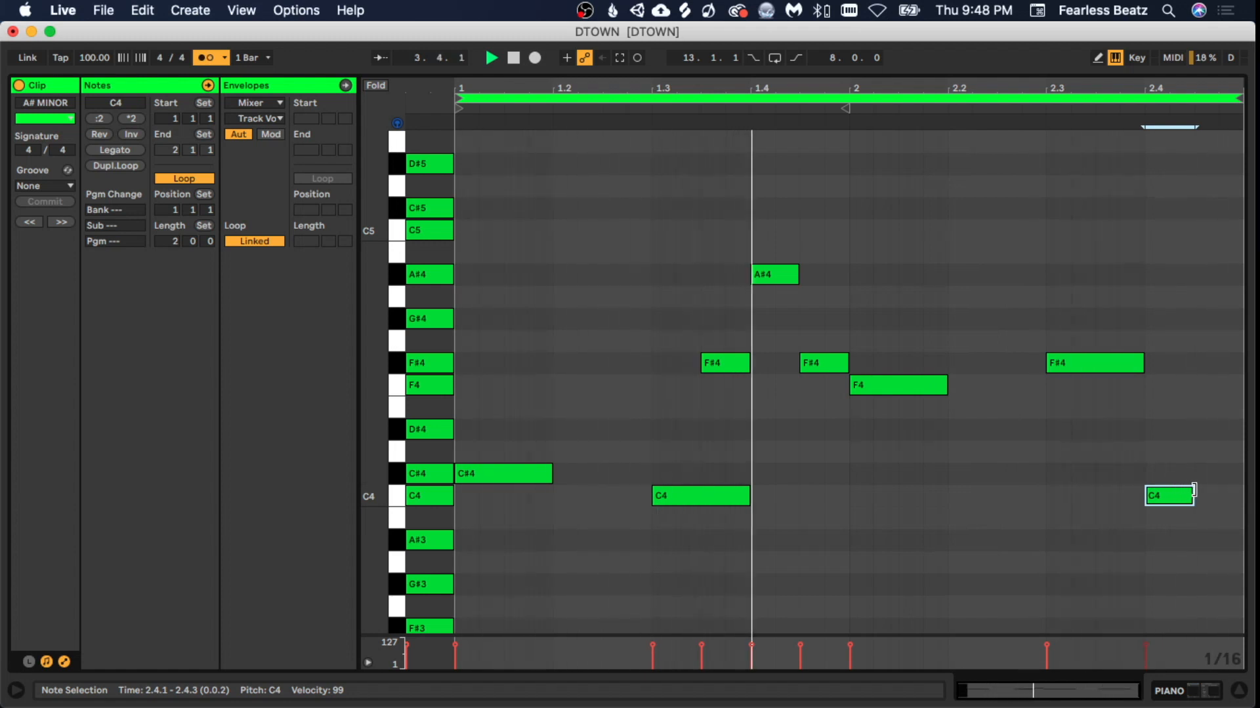
{"action": "left_click_drag", "start_coordinate": [1191, 491], "coordinate": [1224, 490]}
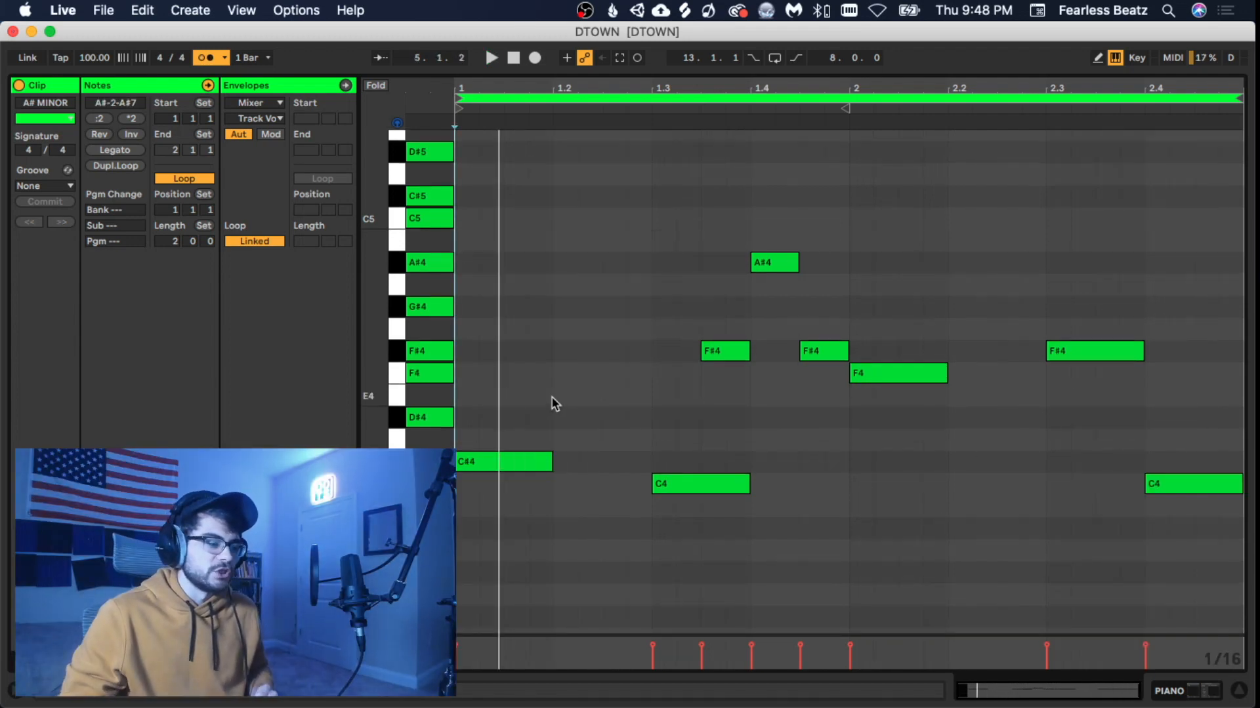
{"action": "scroll", "coordinate": [632, 416], "scroll_direction": "down", "scroll_amount": 1}
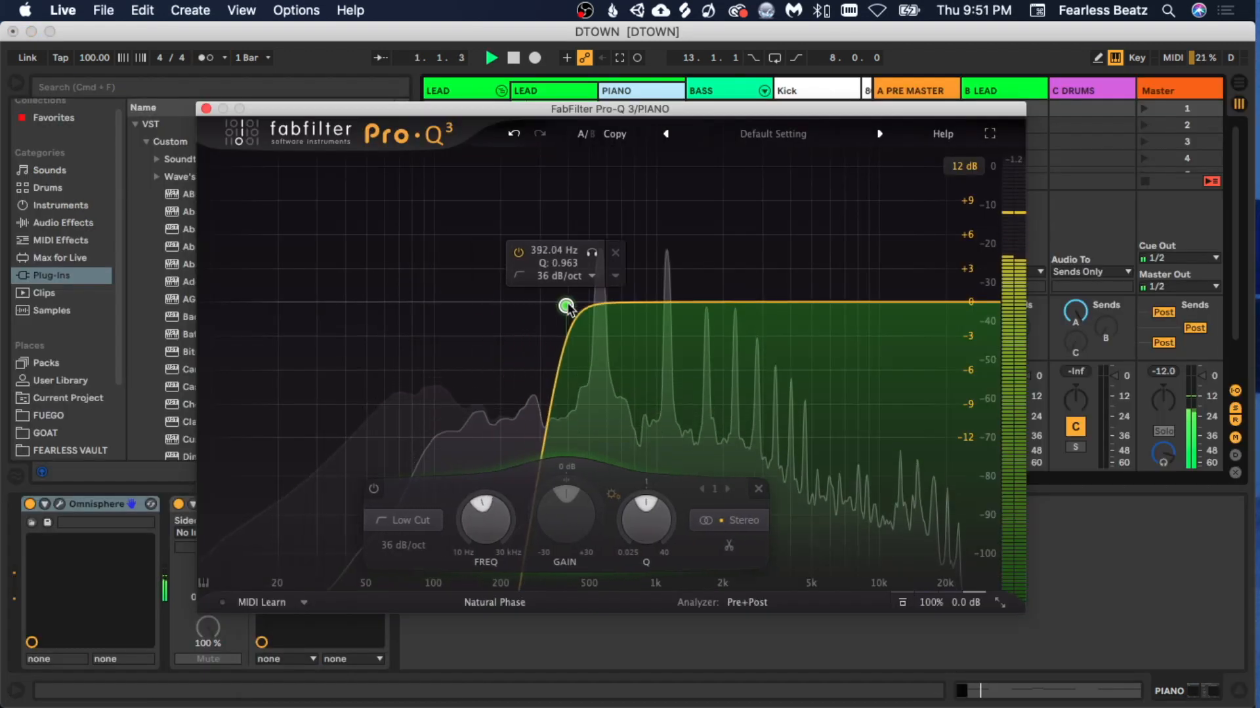
Lower the low cut frequency in the PIANO track's Pro-Q 3 to about 338 Hz and close the equalizer window.
{"action": "left_click_drag", "start_coordinate": [566, 306], "coordinate": [551, 307]}
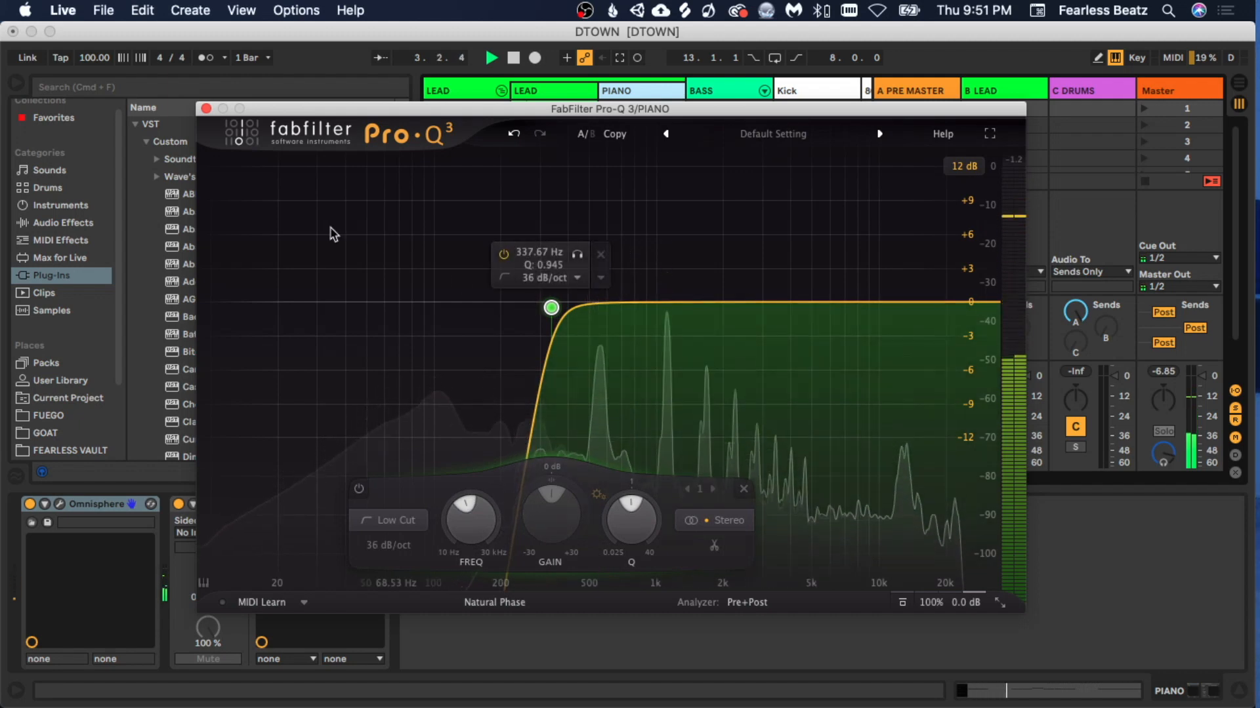
{"action": "left_click", "coordinate": [206, 109]}
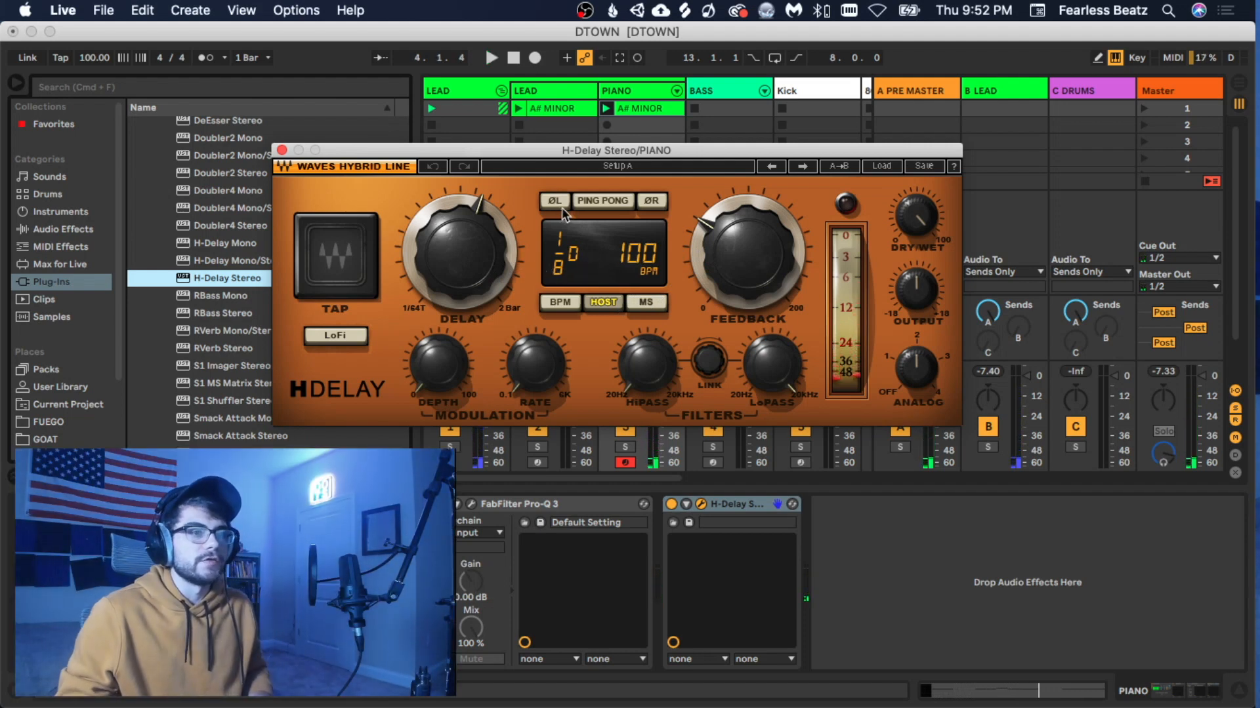
Close the H-Delay window and raise the delay chain's volume in the Audio Effect Rack to -15 dB.
{"action": "left_click_drag", "start_coordinate": [284, 165], "coordinate": [304, 164]}
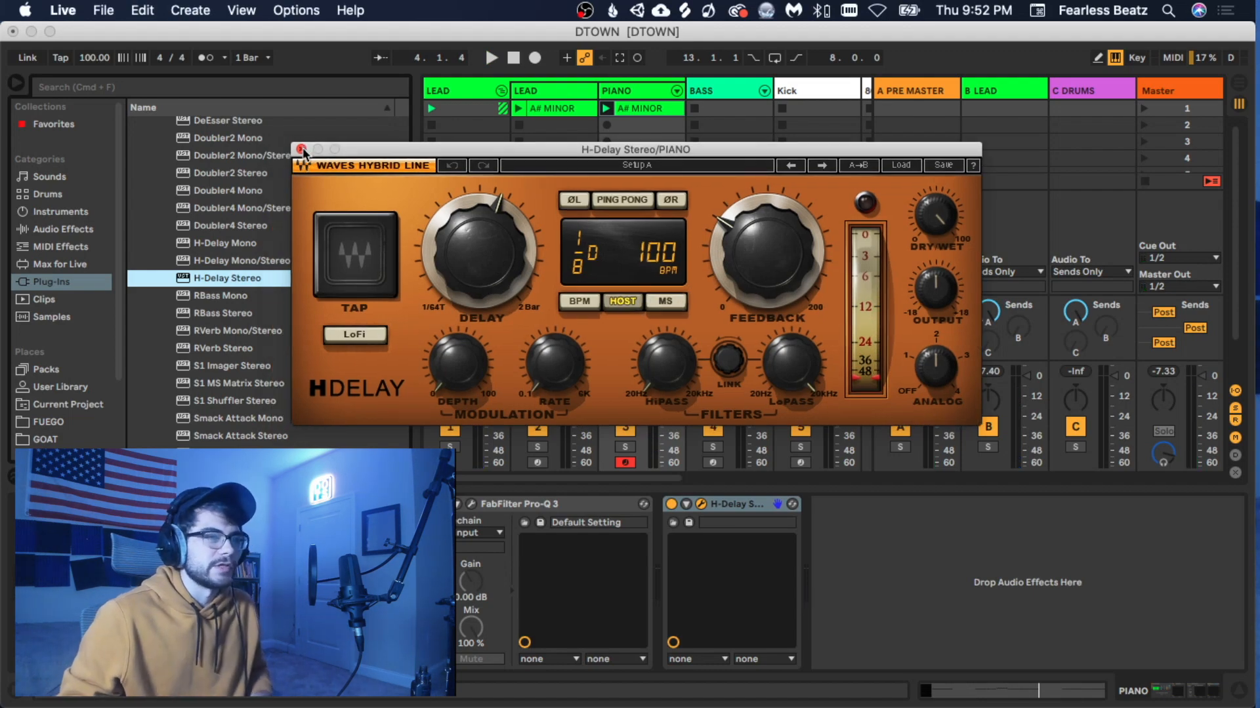
{"action": "left_click", "coordinate": [302, 150]}
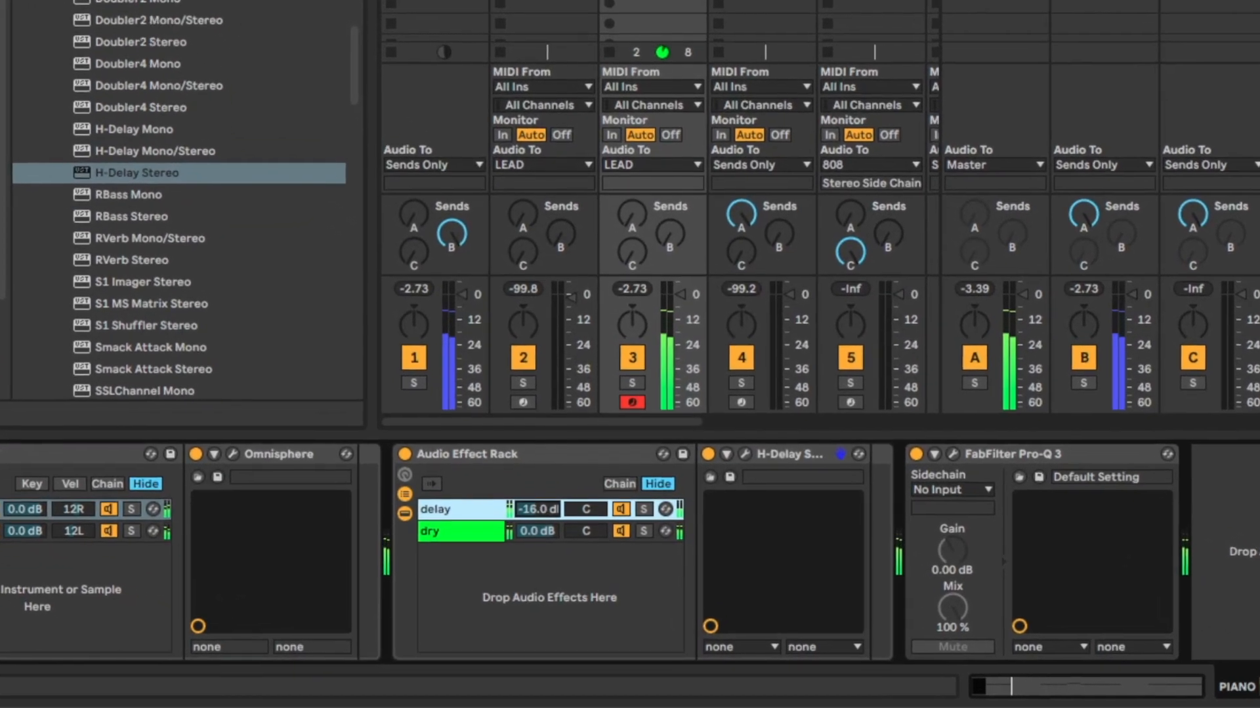
{"action": "left_click_drag", "start_coordinate": [537, 510], "coordinate": [537, 495]}
{"action": "left_click_drag", "start_coordinate": [504, 398], "coordinate": [505, 396]}
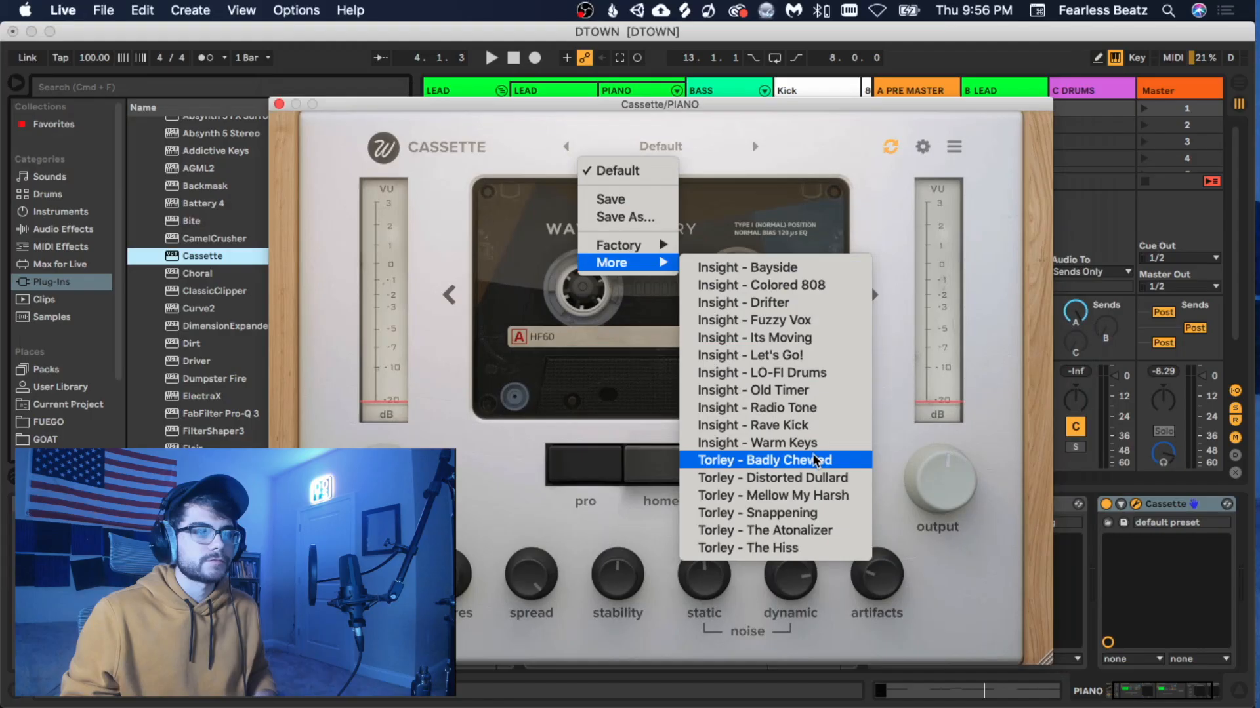
Load the Insight - Warm Keys preset in Cassette on the PIANO track, audition it, and close the plug-in window.
{"action": "left_click", "coordinate": [754, 443]}
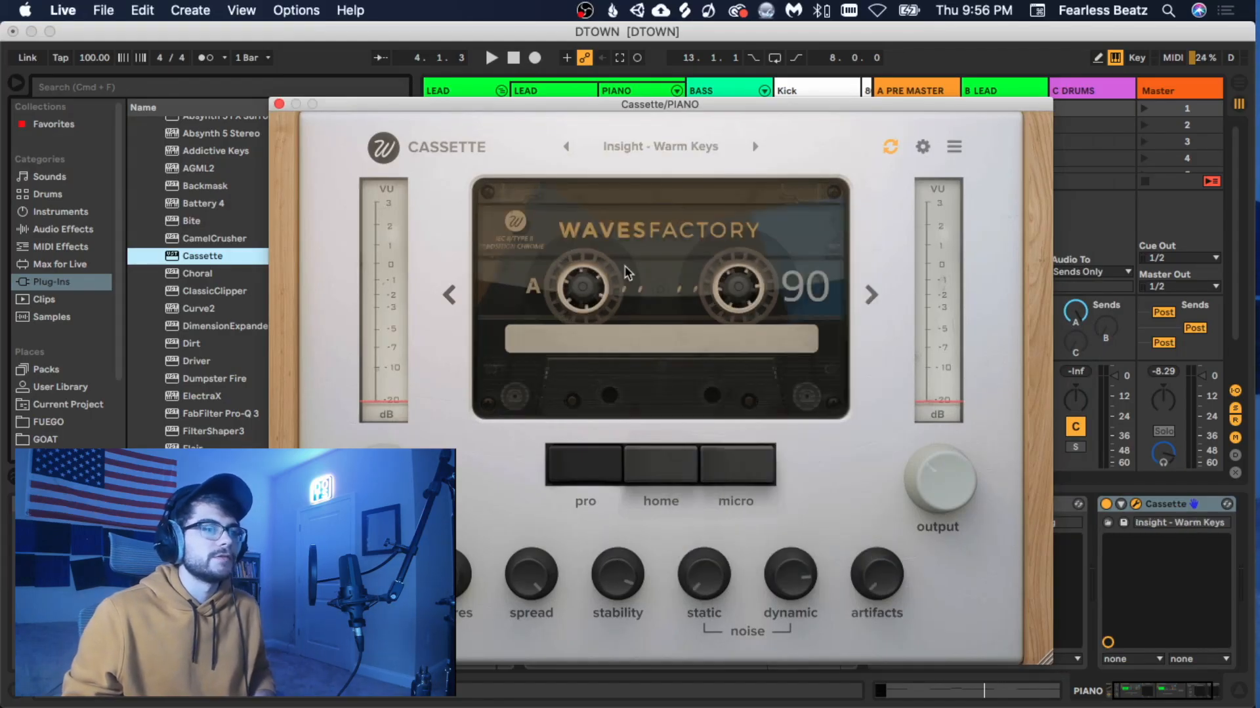
{"action": "key", "text": "space"}
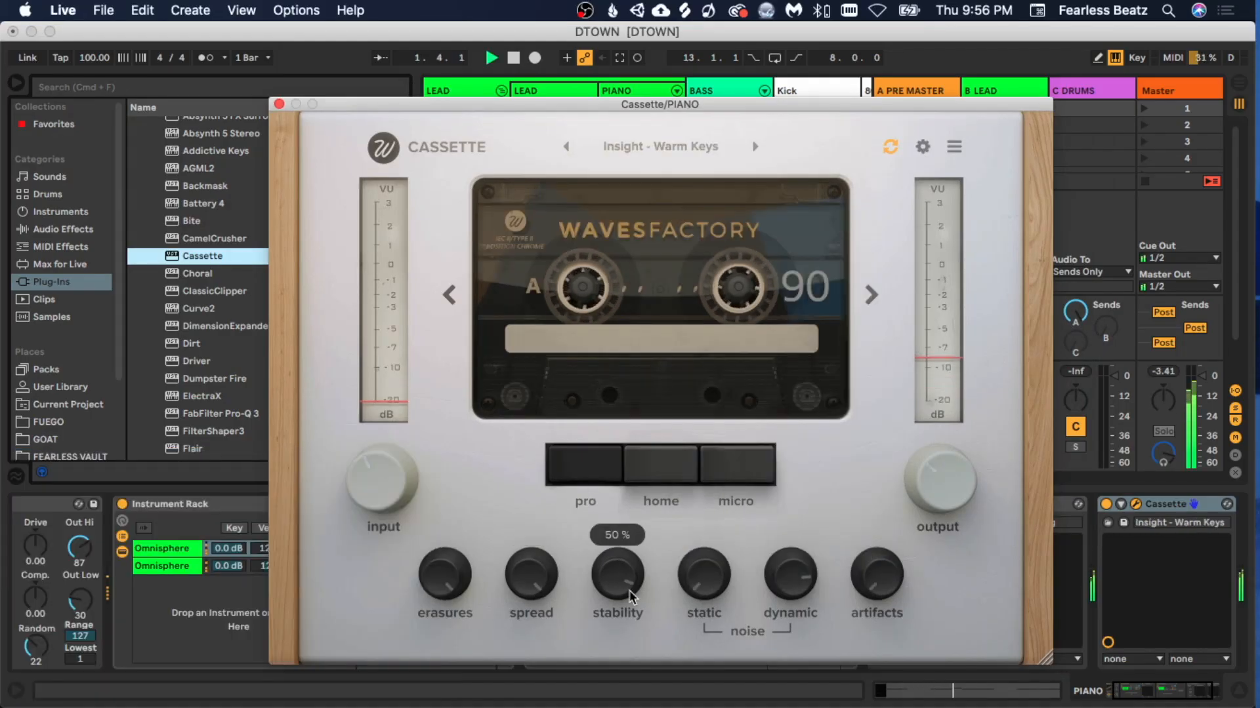
{"action": "left_click", "coordinate": [279, 105]}
Play the LEAD clip, then select all of its notes and quantize them to the grid.
{"action": "left_click", "coordinate": [580, 447]}
{"action": "key", "text": "space"}
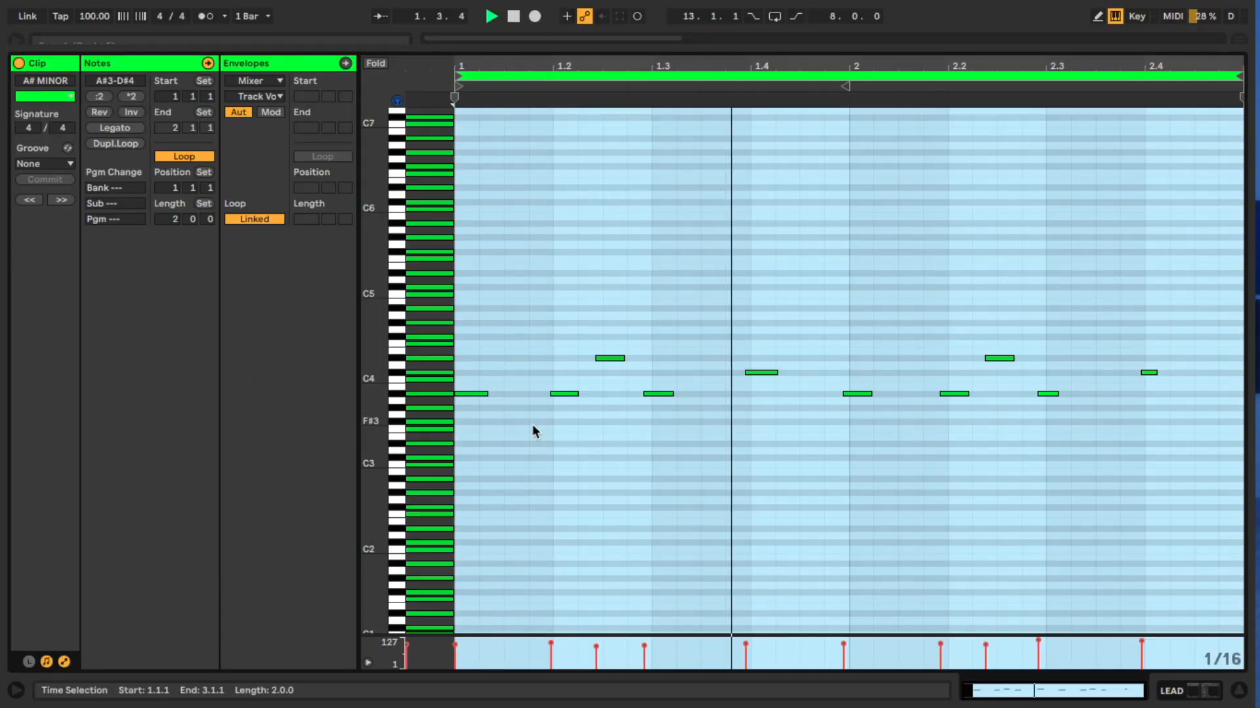
{"action": "left_click", "coordinate": [532, 427]}
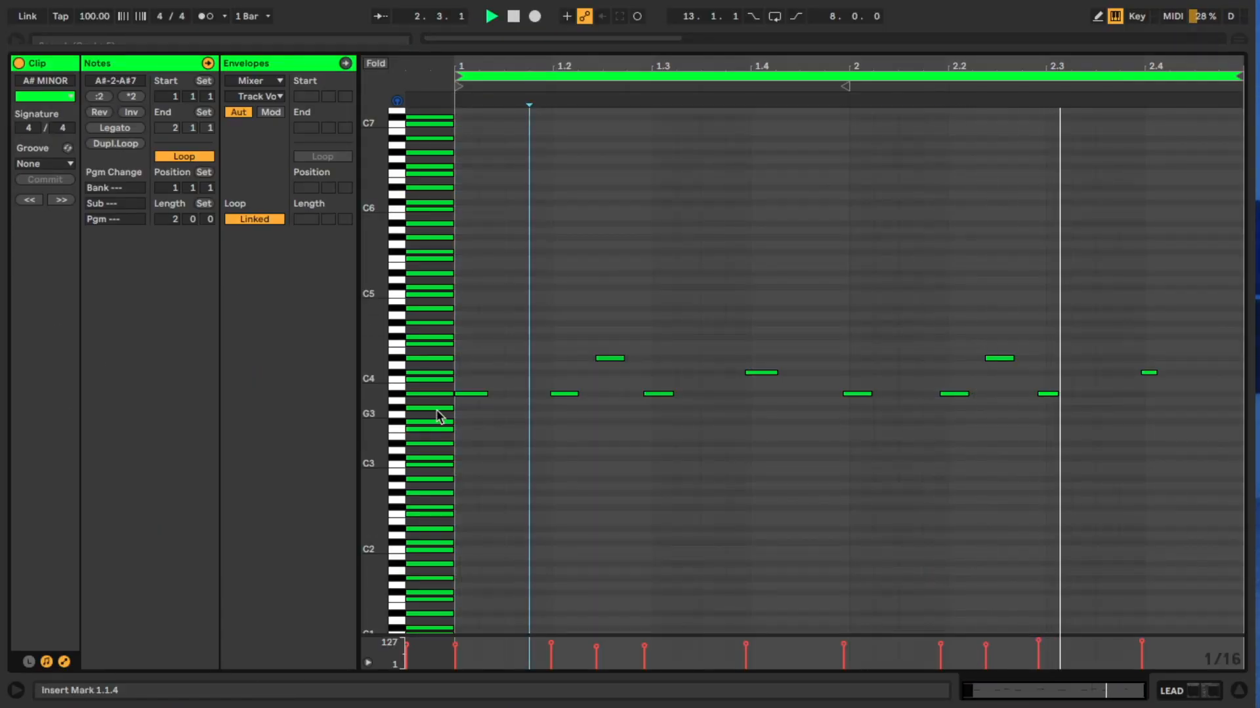
{"action": "left_click_drag", "start_coordinate": [402, 374], "coordinate": [420, 375]}
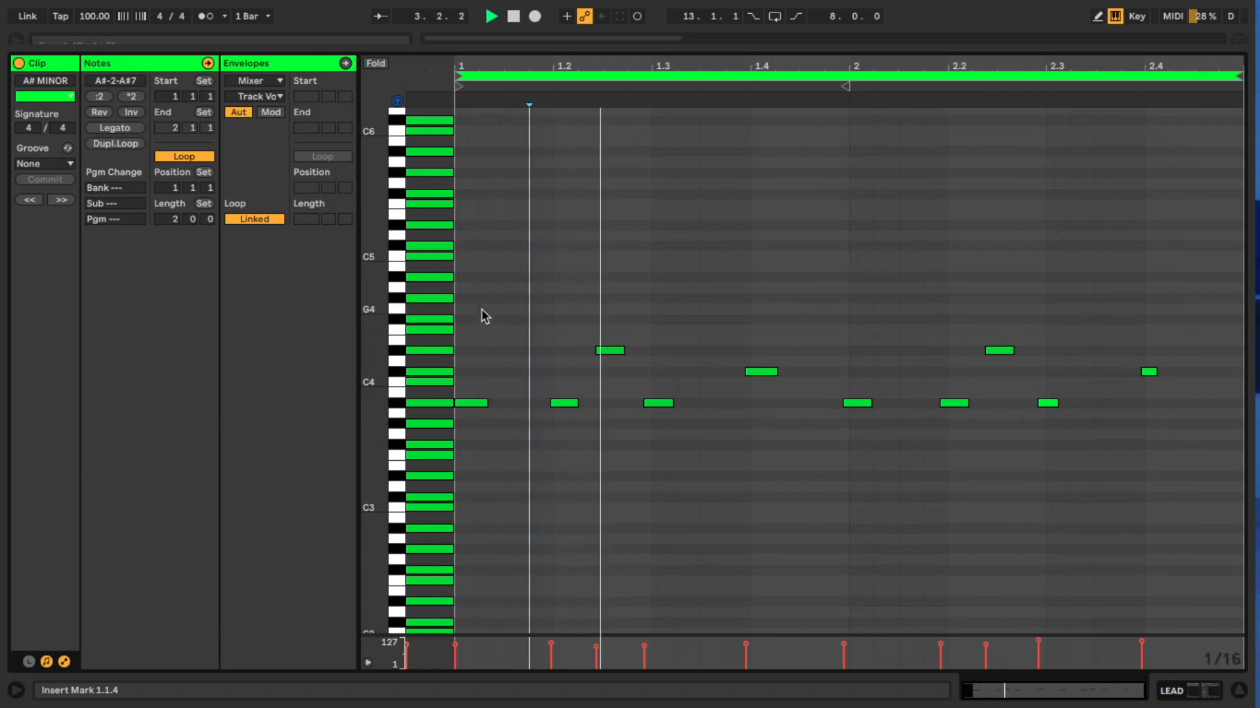
{"action": "left_click_drag", "start_coordinate": [480, 294], "coordinate": [1215, 580]}
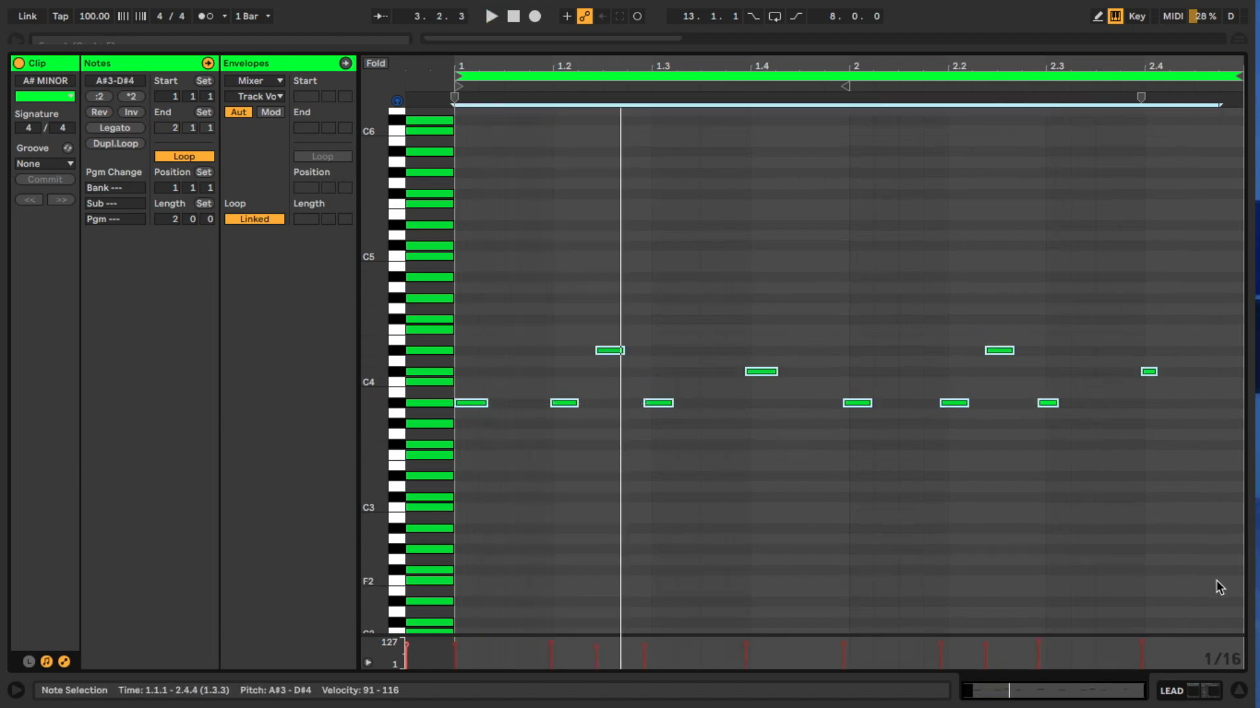
{"action": "key", "text": "super+u"}
Transpose all the A#3 notes in the LEAD clip down five semitones to F3 and play the result.
{"action": "key", "text": "space"}
{"action": "key", "text": "Down"}
{"action": "key", "text": "Down"}
{"action": "key", "text": "Down"}
{"action": "key", "text": "Down"}
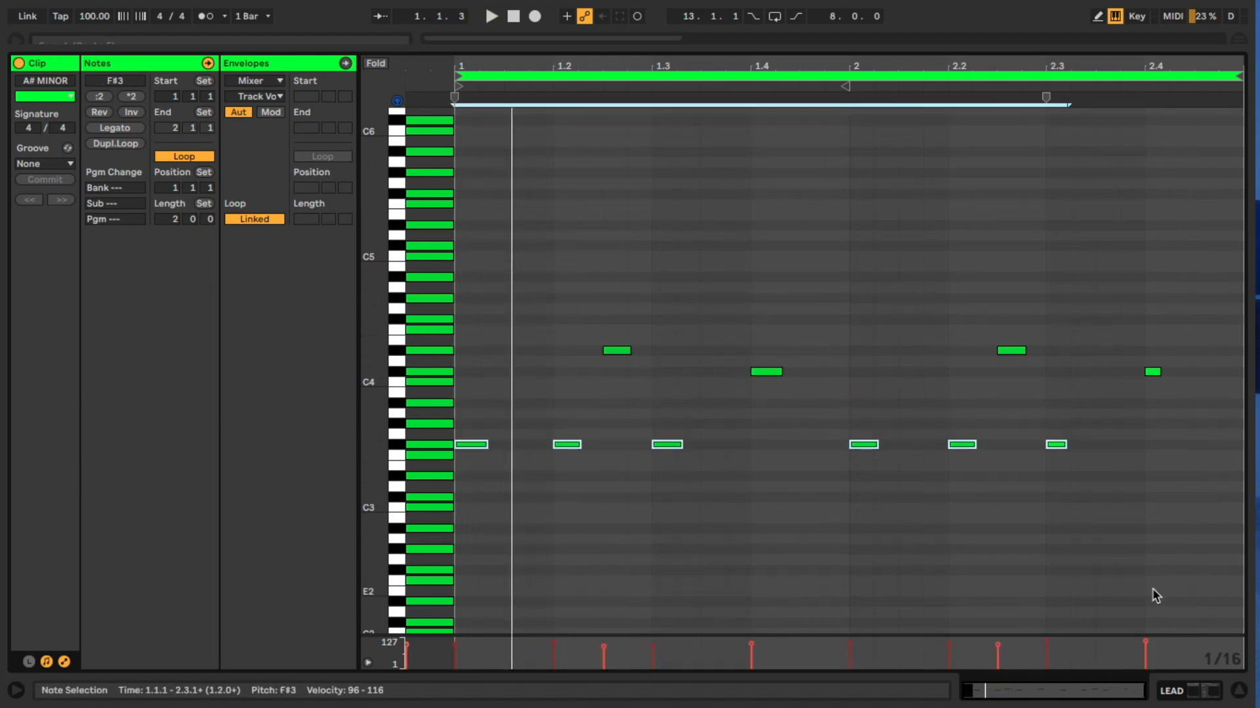
{"action": "key", "text": "Down"}
{"action": "key", "text": "space"}
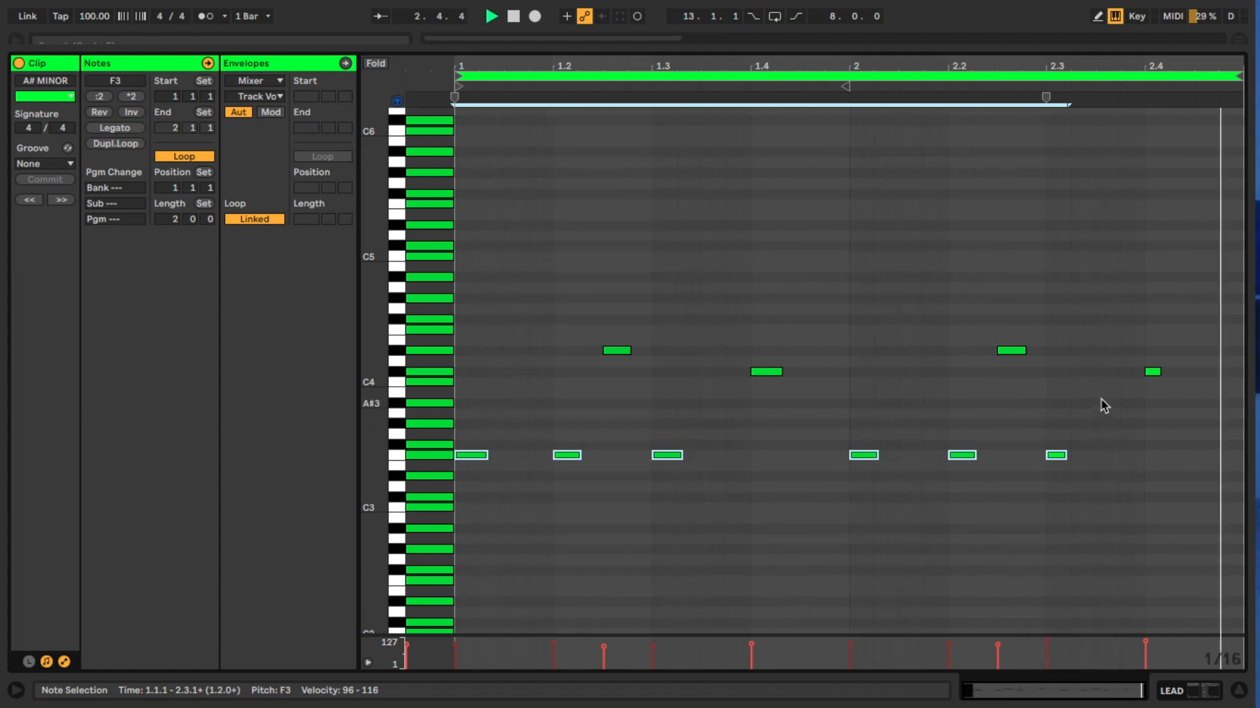
Select the three F3 notes in bar 1 of the LEAD clip and play it back.
{"action": "key", "text": "space"}
{"action": "left_click_drag", "start_coordinate": [472, 429], "coordinate": [616, 489]}
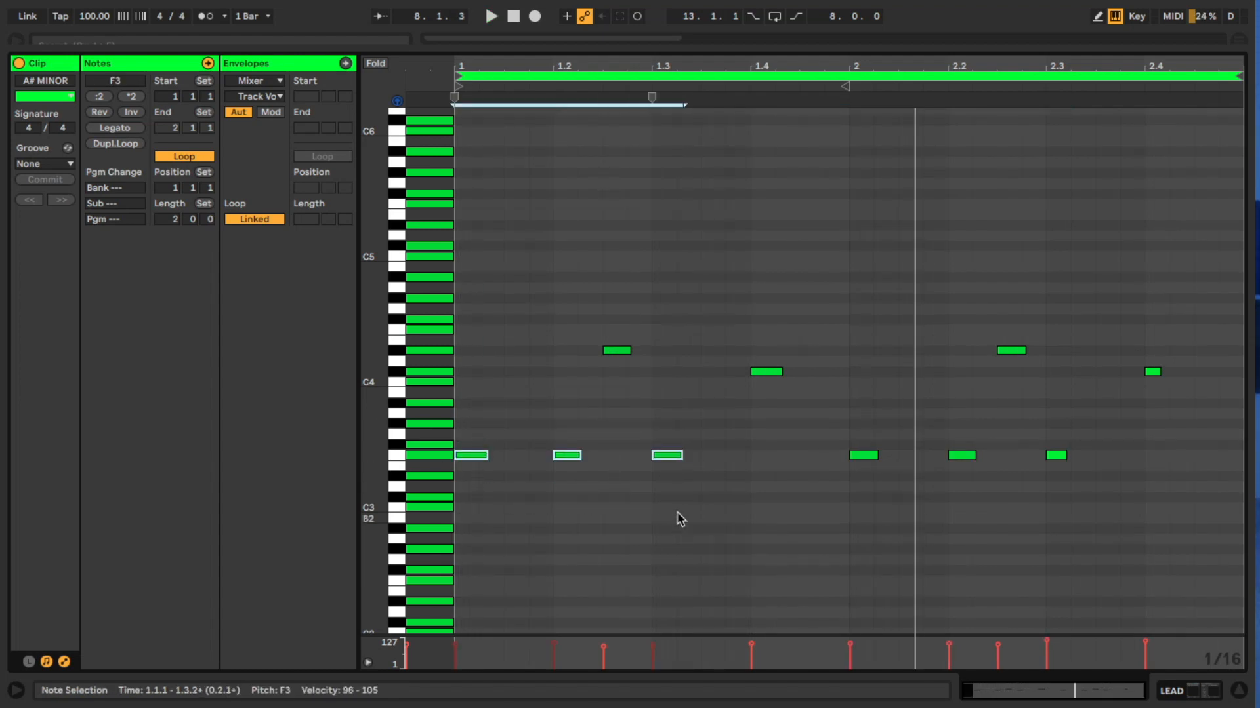
{"action": "key", "text": "space"}
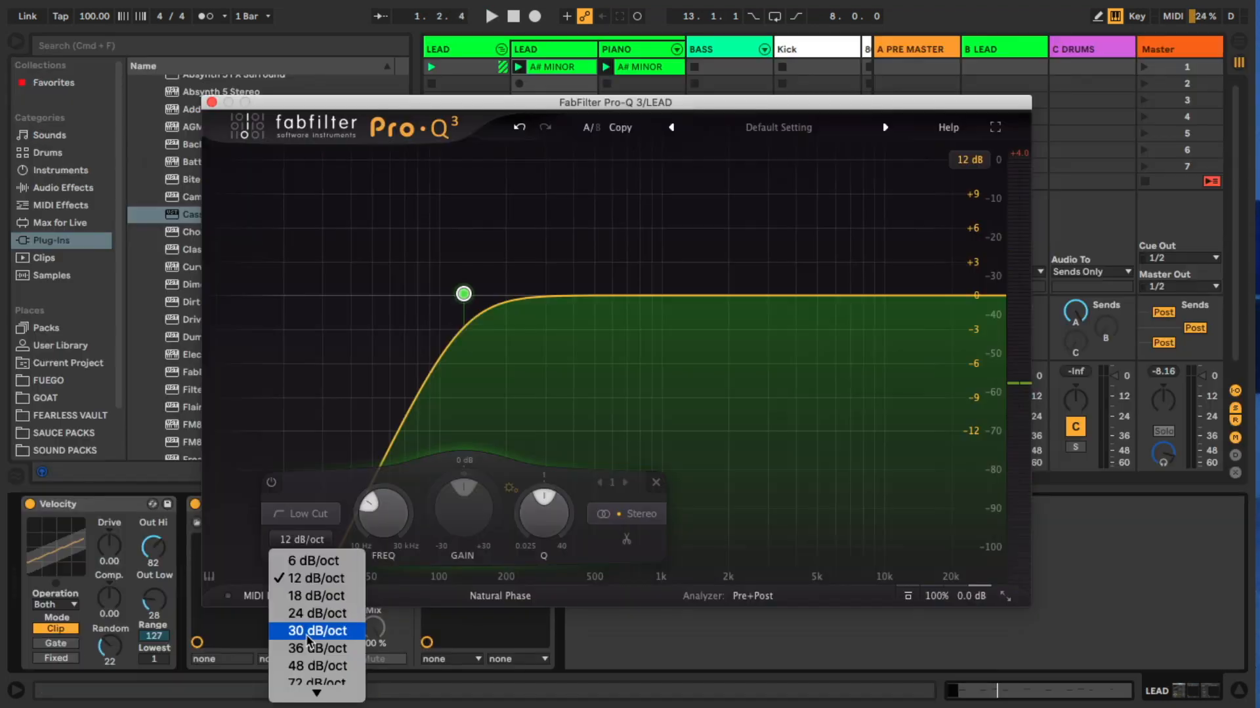
Set the low cut slope in the LEAD track's Pro-Q 3 to 30 dB/oct and raise its cutoff frequency during playback.
{"action": "left_click", "coordinate": [308, 631]}
{"action": "key", "text": "space"}
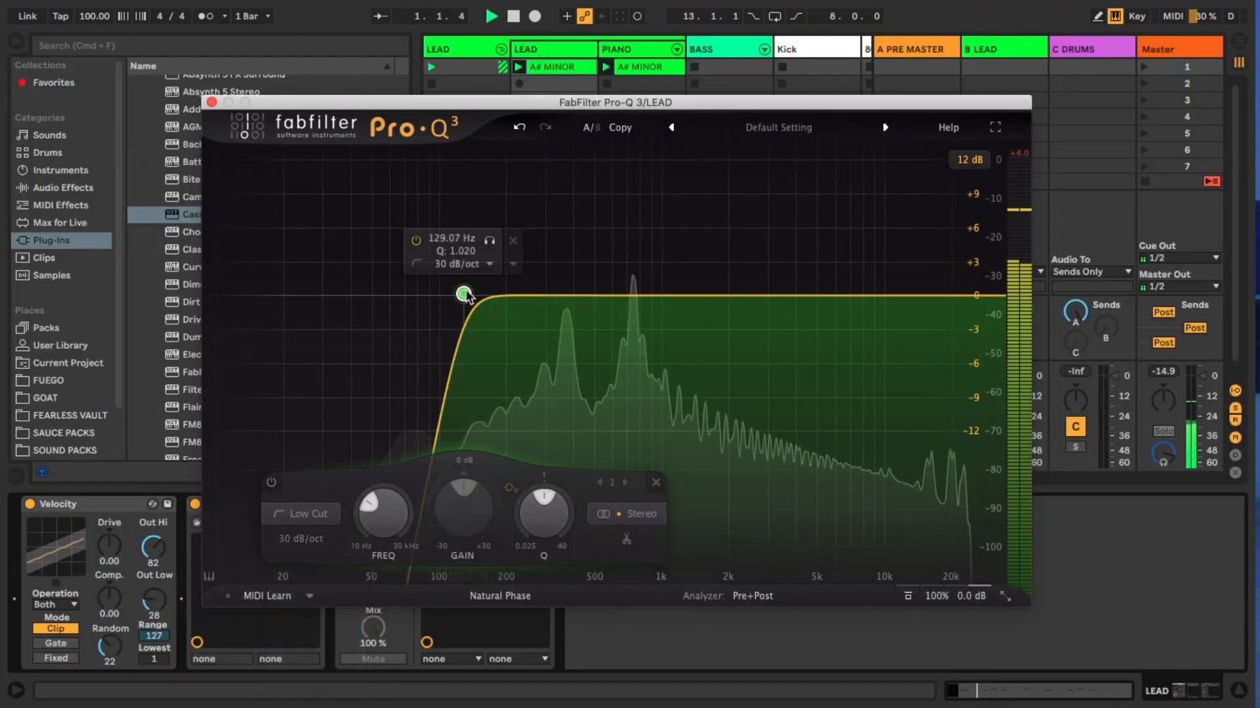
{"action": "left_click_drag", "start_coordinate": [463, 294], "coordinate": [541, 309]}
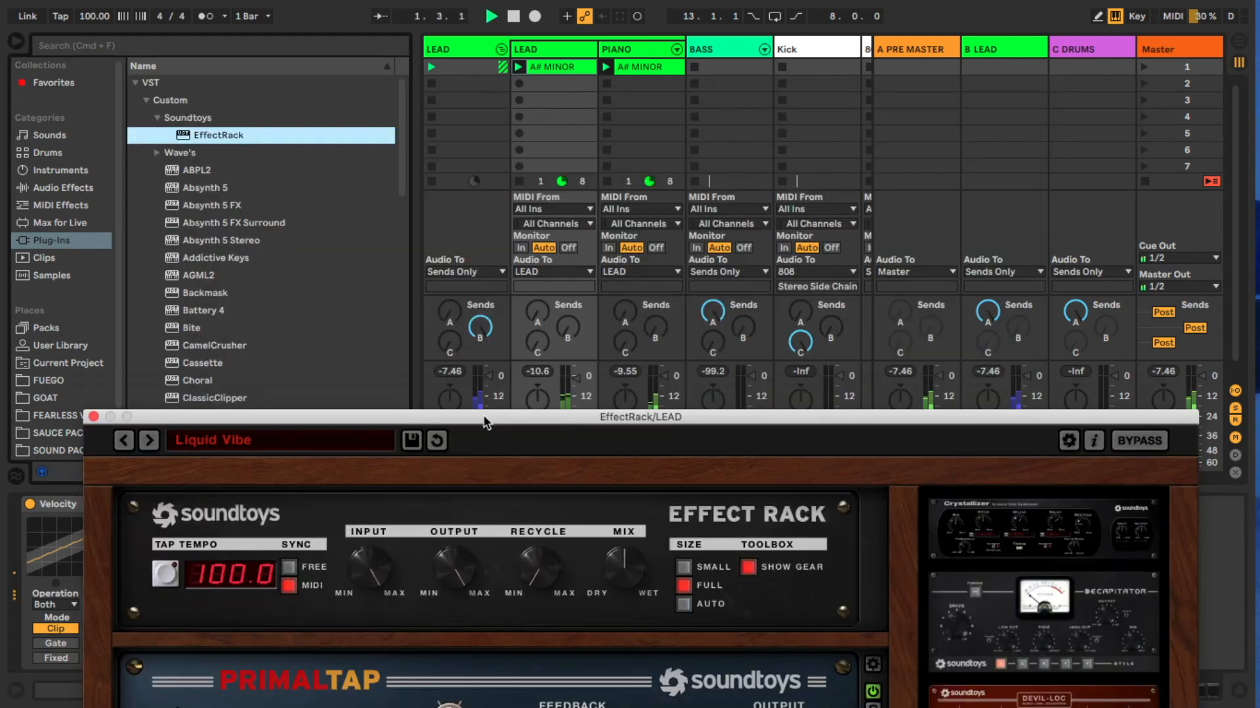
Move the EffectRack window up so that more of the Liquid Vibe rack fits on screen.
{"action": "left_click_drag", "start_coordinate": [484, 421], "coordinate": [500, 103]}
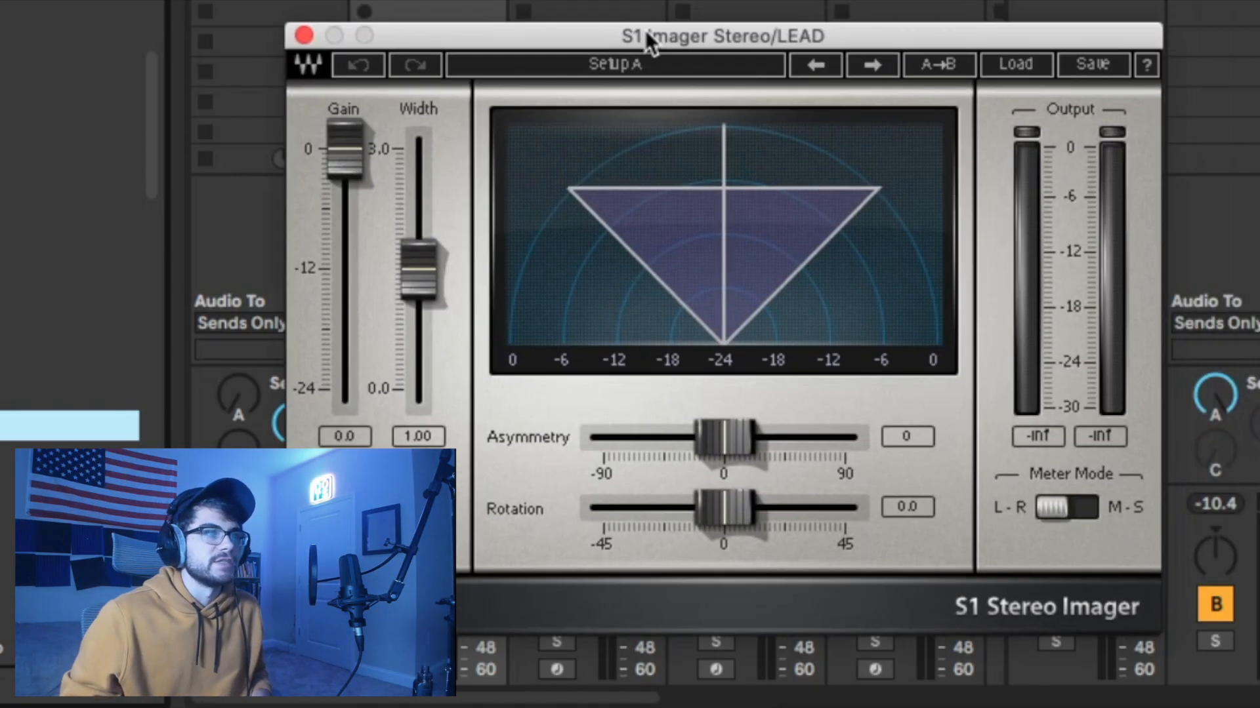
Reposition the S1 Imager window on the LEAD track and widen the stereo width to 2.00 during playback.
{"action": "left_click_drag", "start_coordinate": [647, 35], "coordinate": [548, 42]}
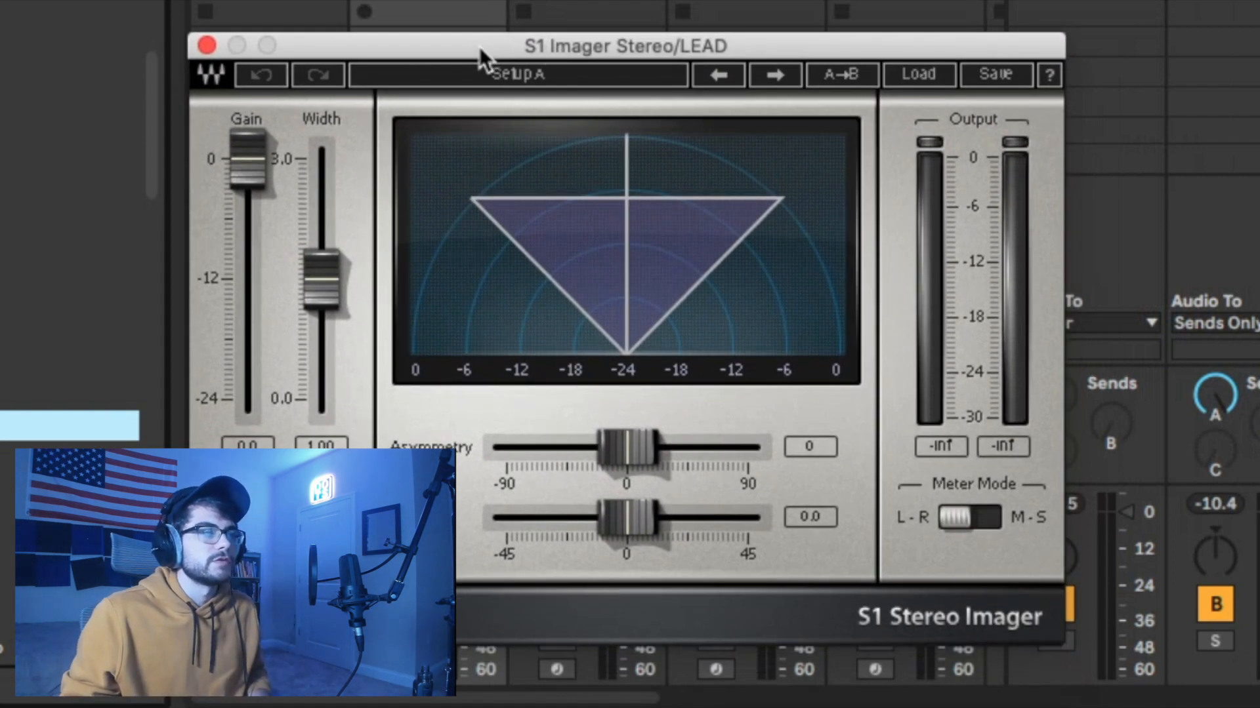
{"action": "left_click_drag", "start_coordinate": [479, 47], "coordinate": [471, 48]}
{"action": "key", "text": "space"}
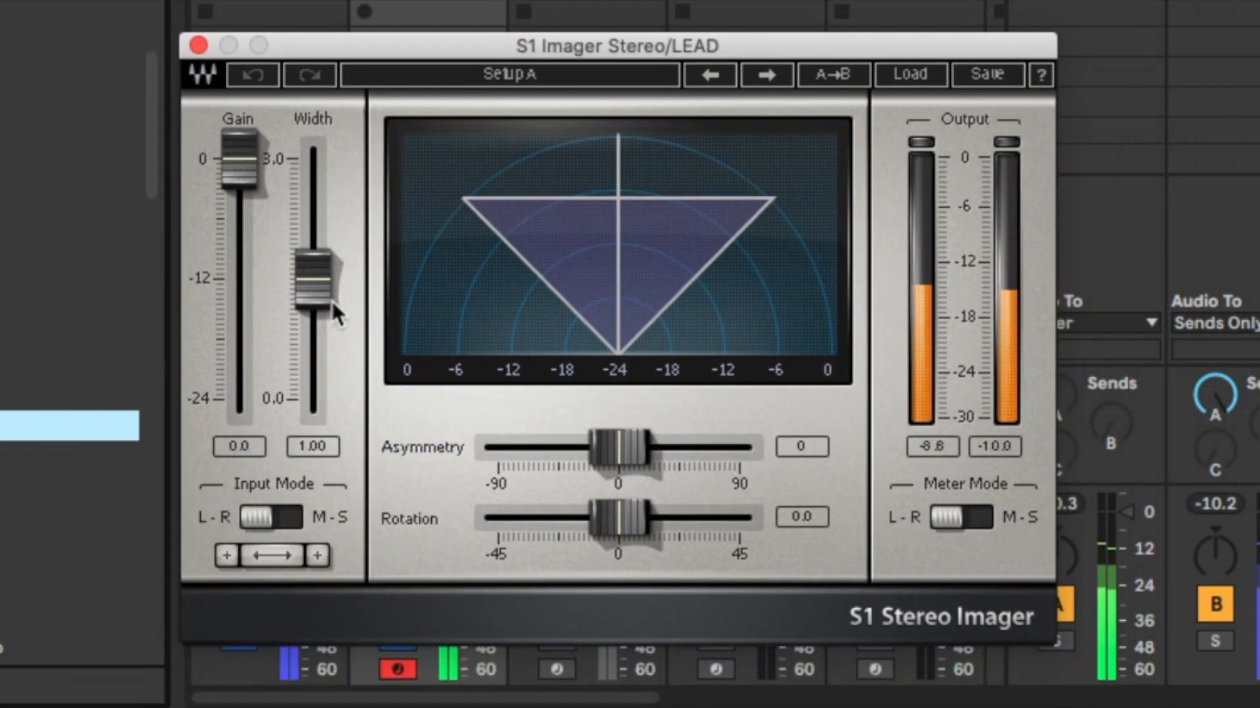
{"action": "left_click_drag", "start_coordinate": [332, 301], "coordinate": [332, 236]}
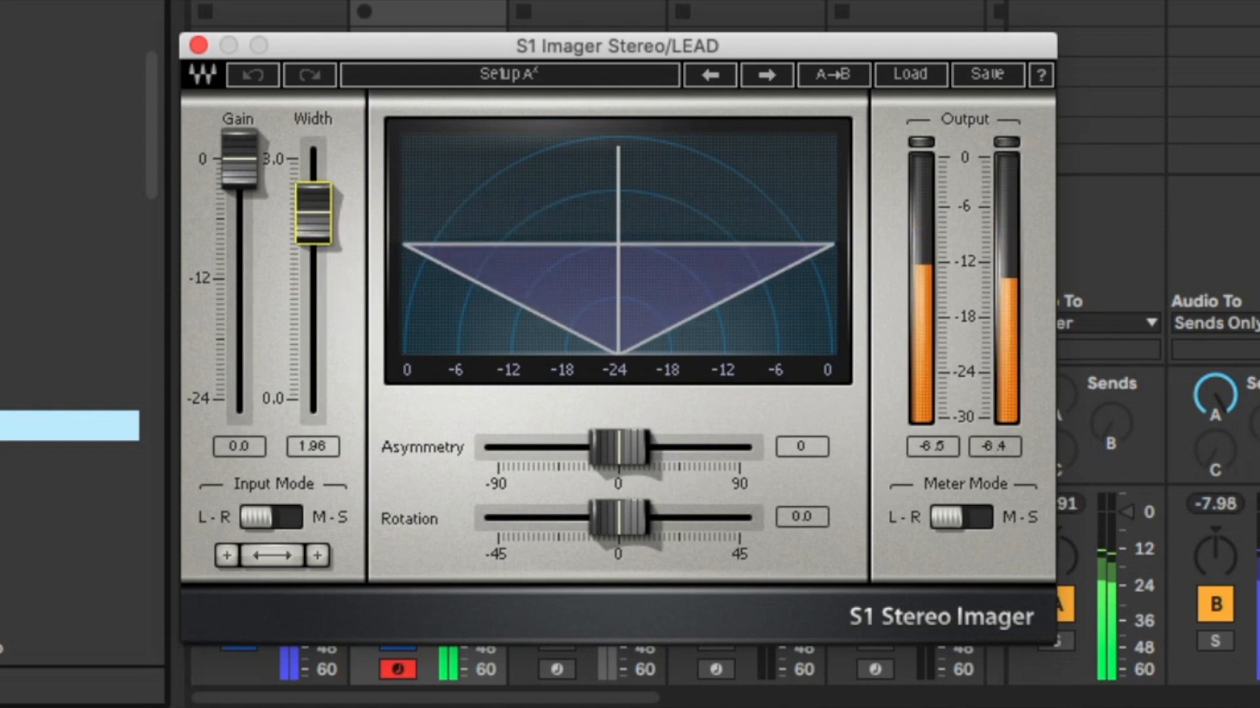
{"action": "left_click_drag", "start_coordinate": [314, 213], "coordinate": [313, 211]}
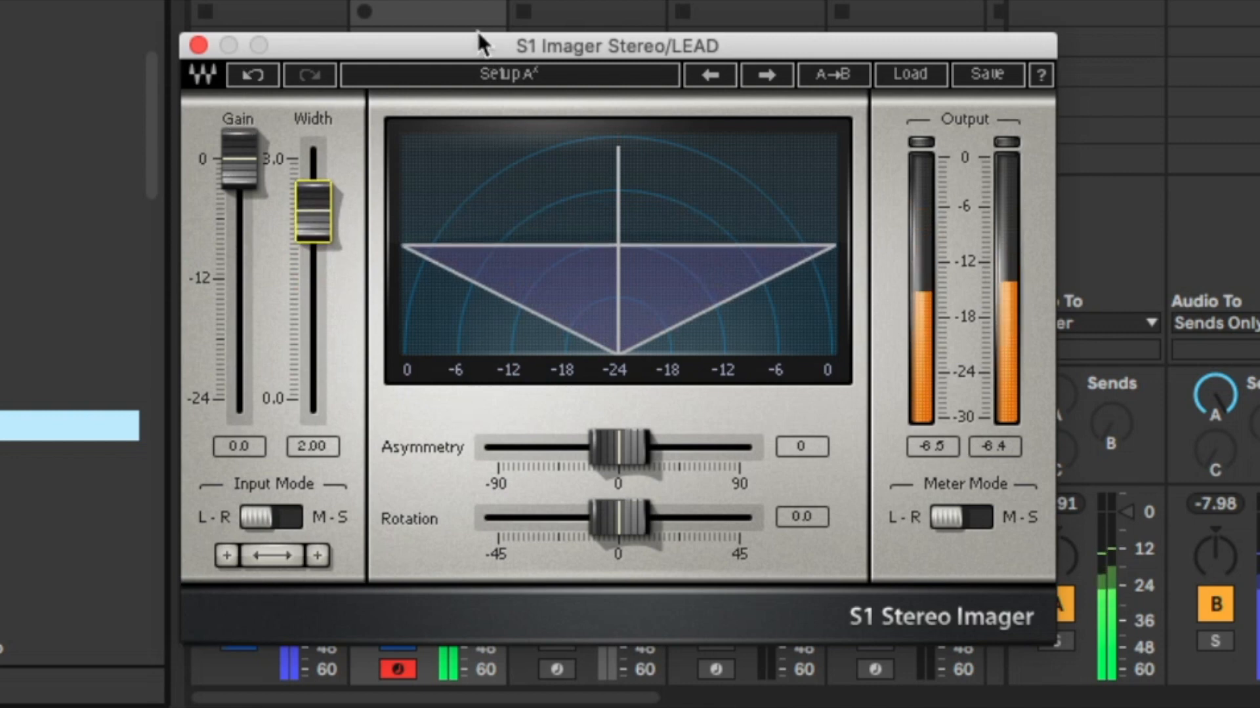
{"action": "left_click_drag", "start_coordinate": [322, 212], "coordinate": [322, 210]}
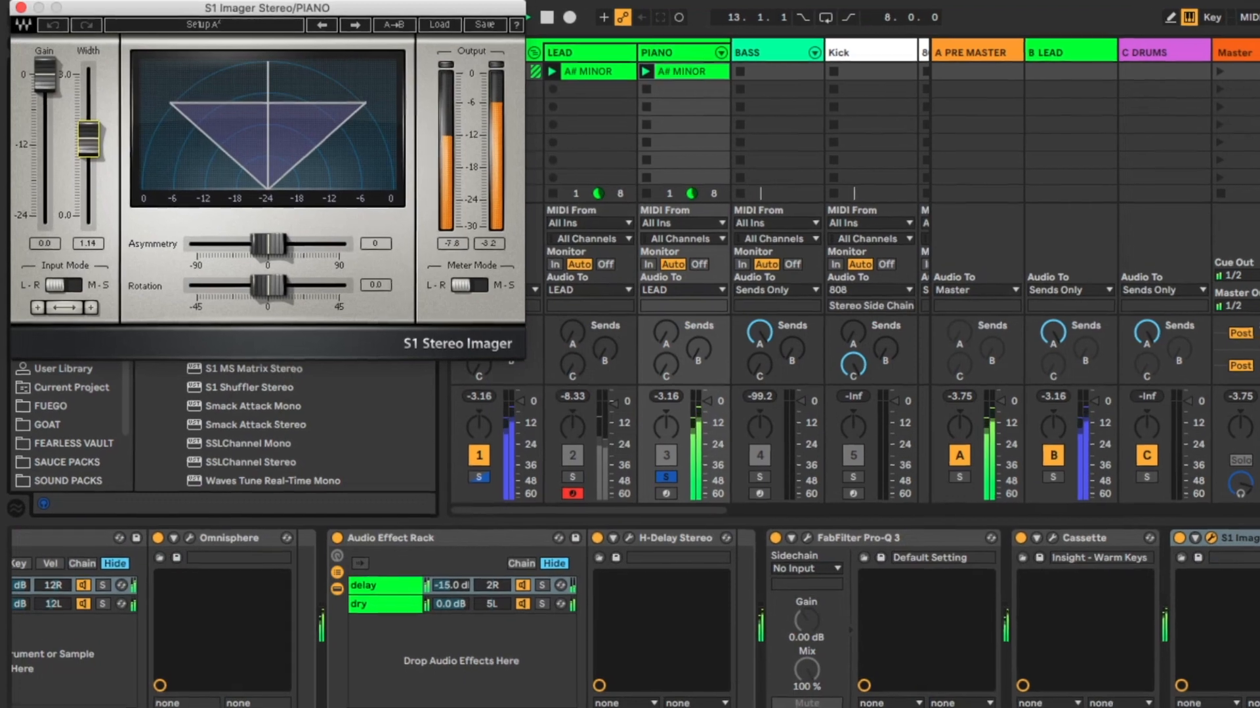
Widen the stereo width slightly in the PIANO track's S1 Imager during playback.
{"action": "left_click_drag", "start_coordinate": [89, 138], "coordinate": [88, 132]}
{"action": "left_click_drag", "start_coordinate": [112, 176], "coordinate": [112, 169]}
{"action": "left_click_drag", "start_coordinate": [146, 230], "coordinate": [135, 226]}
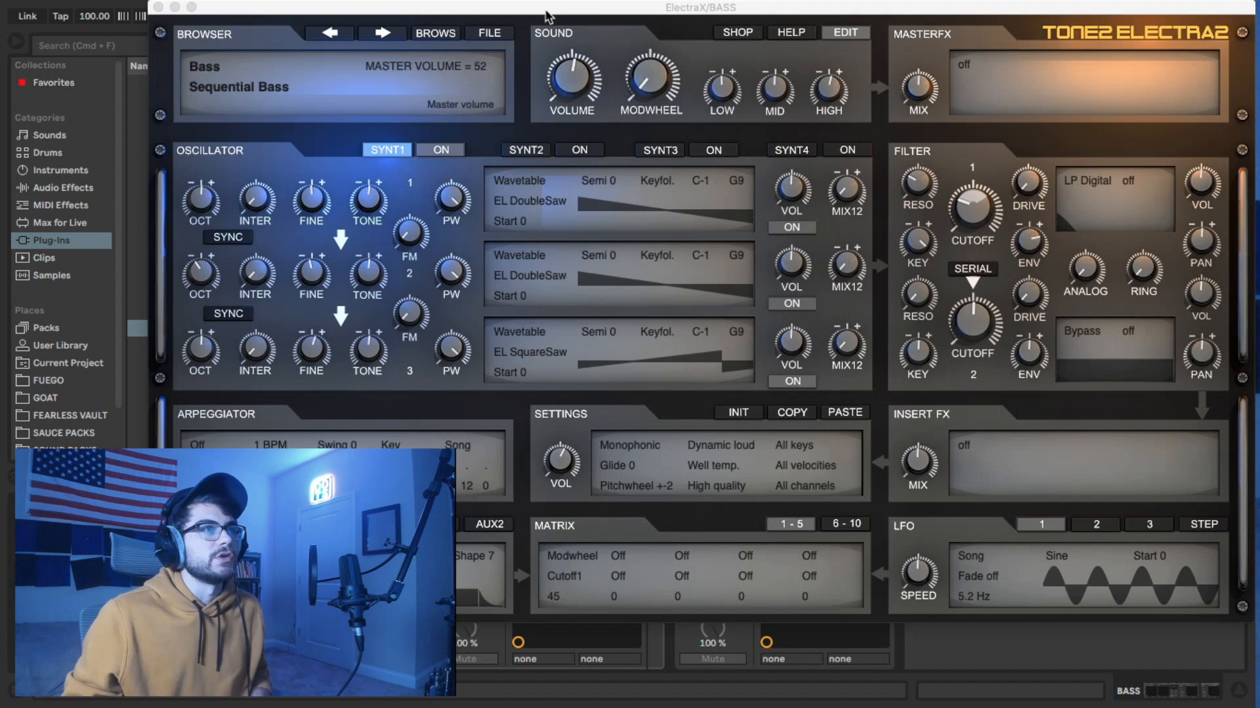
Set the volume envelope sustain to 47 in the BASS track's ElectraX and close the instrument window.
{"action": "left_click_drag", "start_coordinate": [543, 10], "coordinate": [525, 26]}
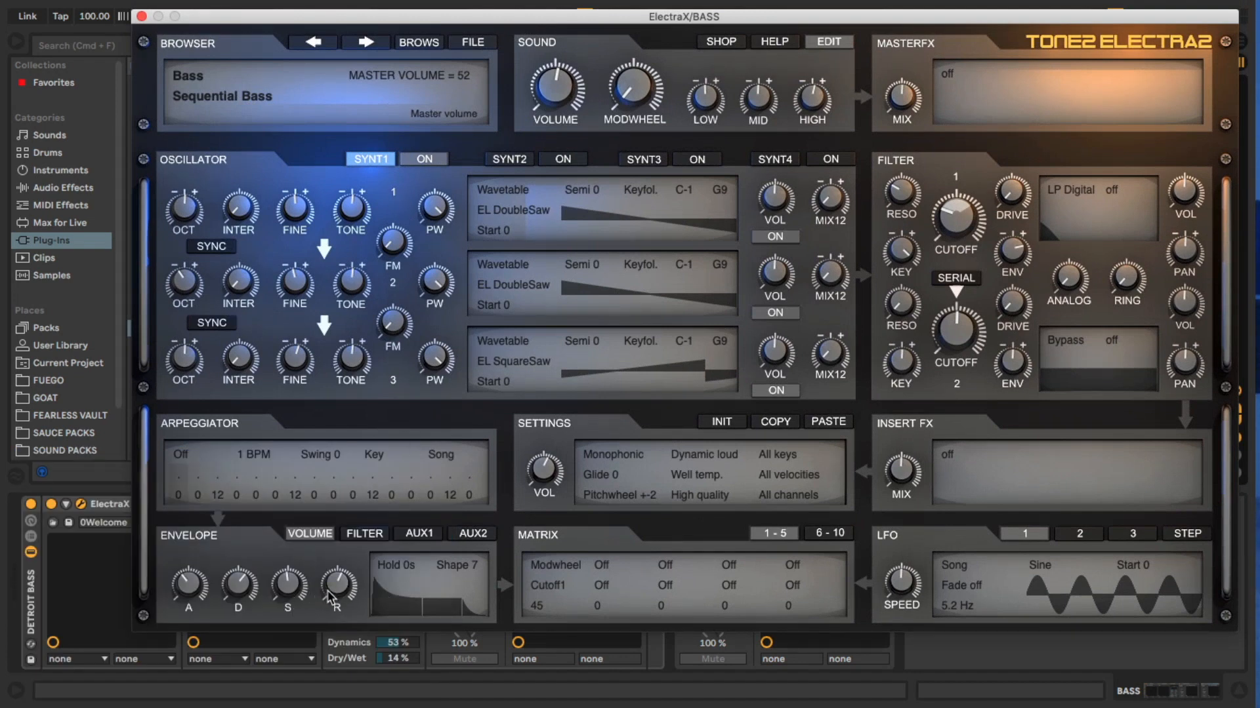
{"action": "mouse_move", "coordinate": [331, 592]}
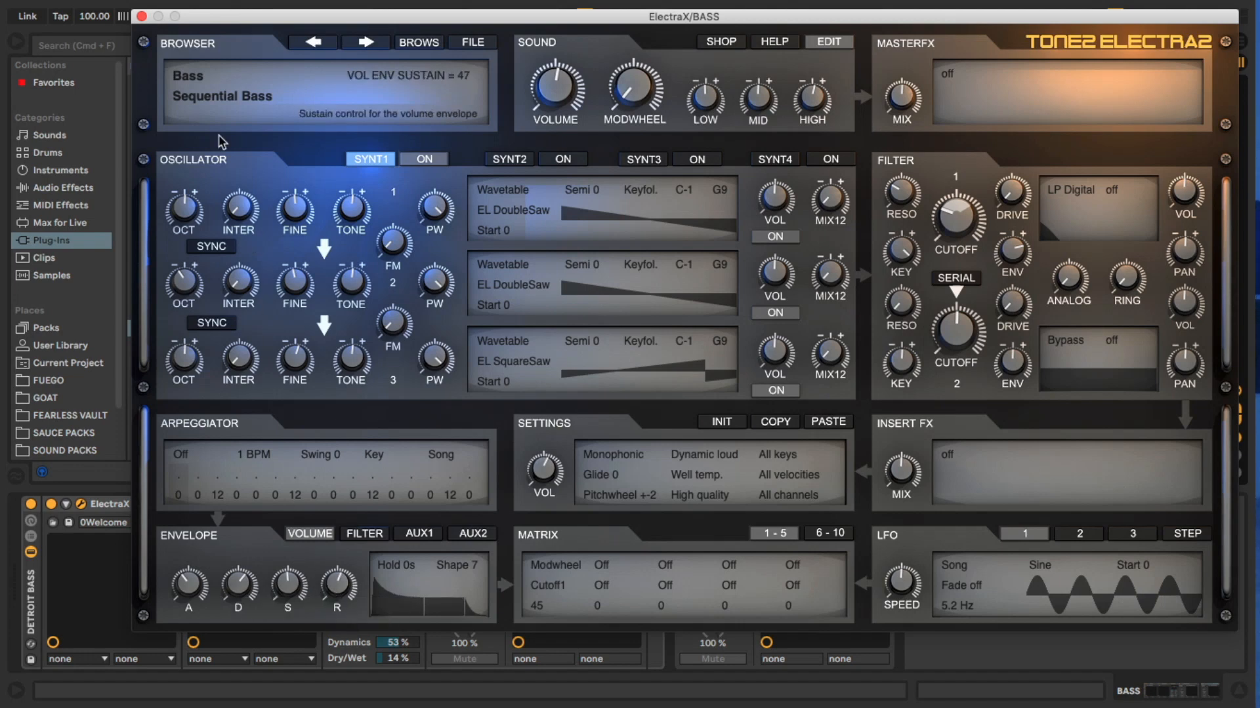
{"action": "left_click", "coordinate": [142, 16]}
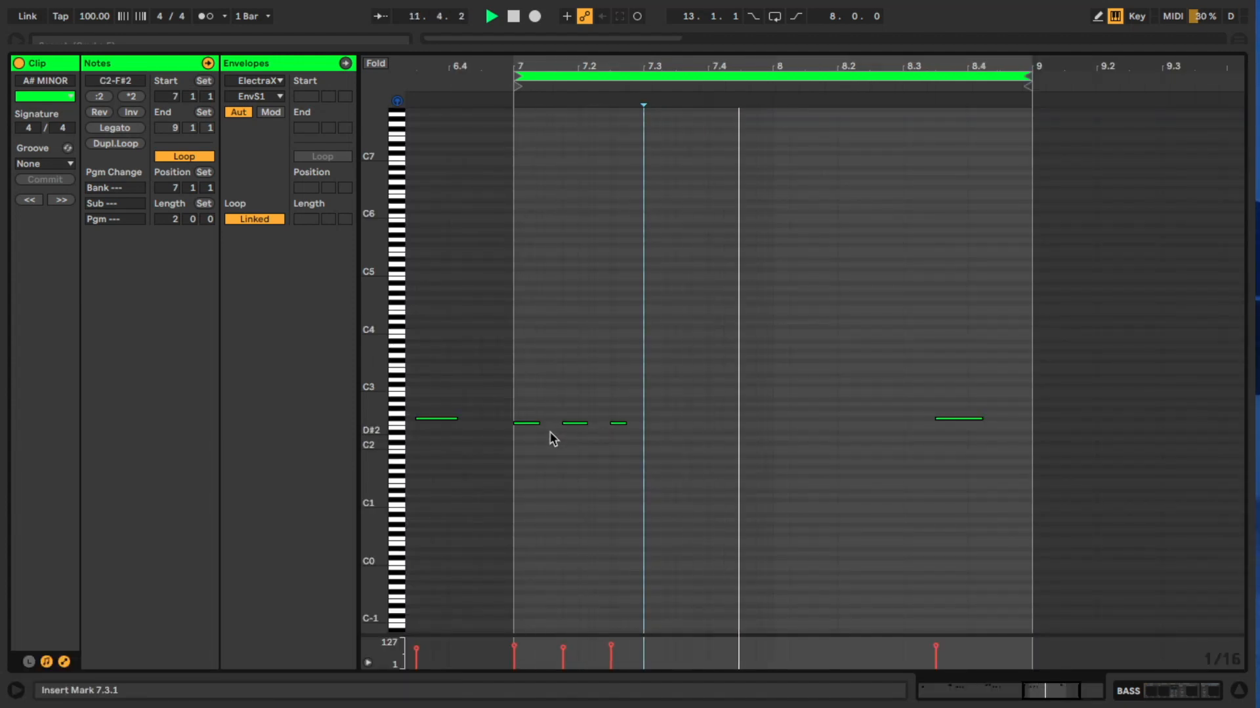
{"action": "left_click", "coordinate": [676, 471]}
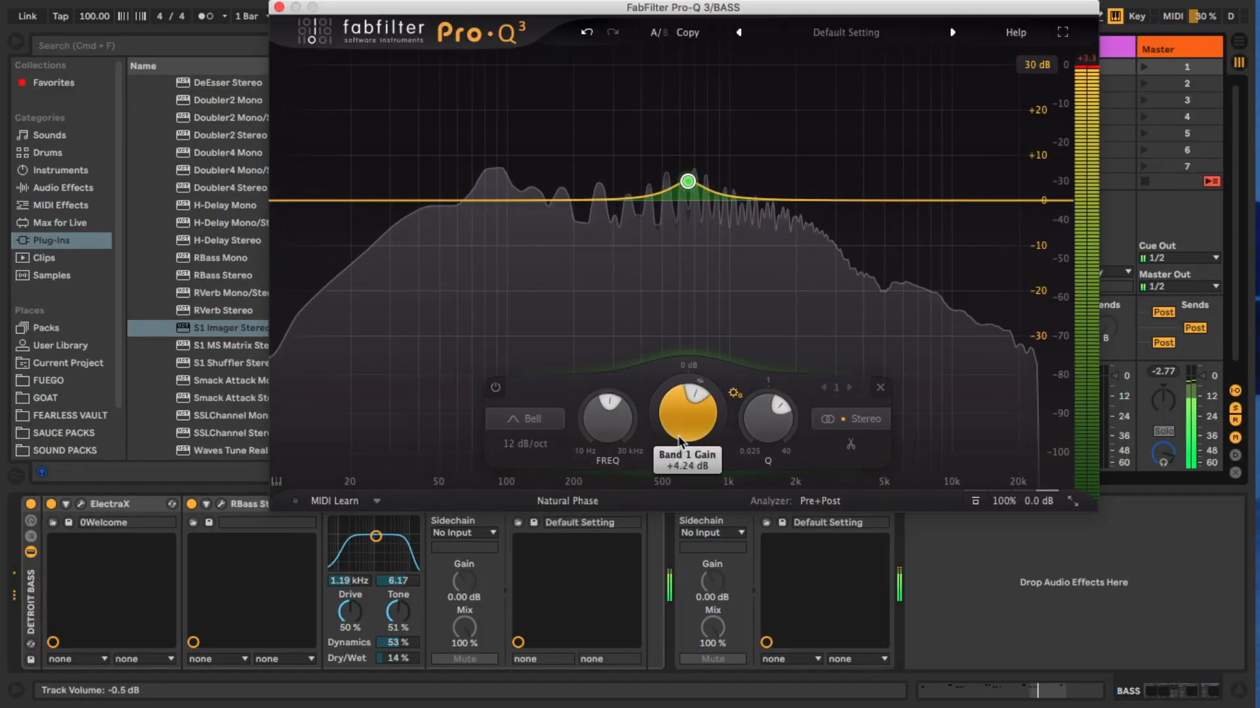
In the BASS Pro-Q 3, set the 652.60 Hz bell gain to about +3.7 dB and place a 72 dB/oct high cut near 4.4 kHz.
{"action": "left_click_drag", "start_coordinate": [679, 440], "coordinate": [679, 452]}
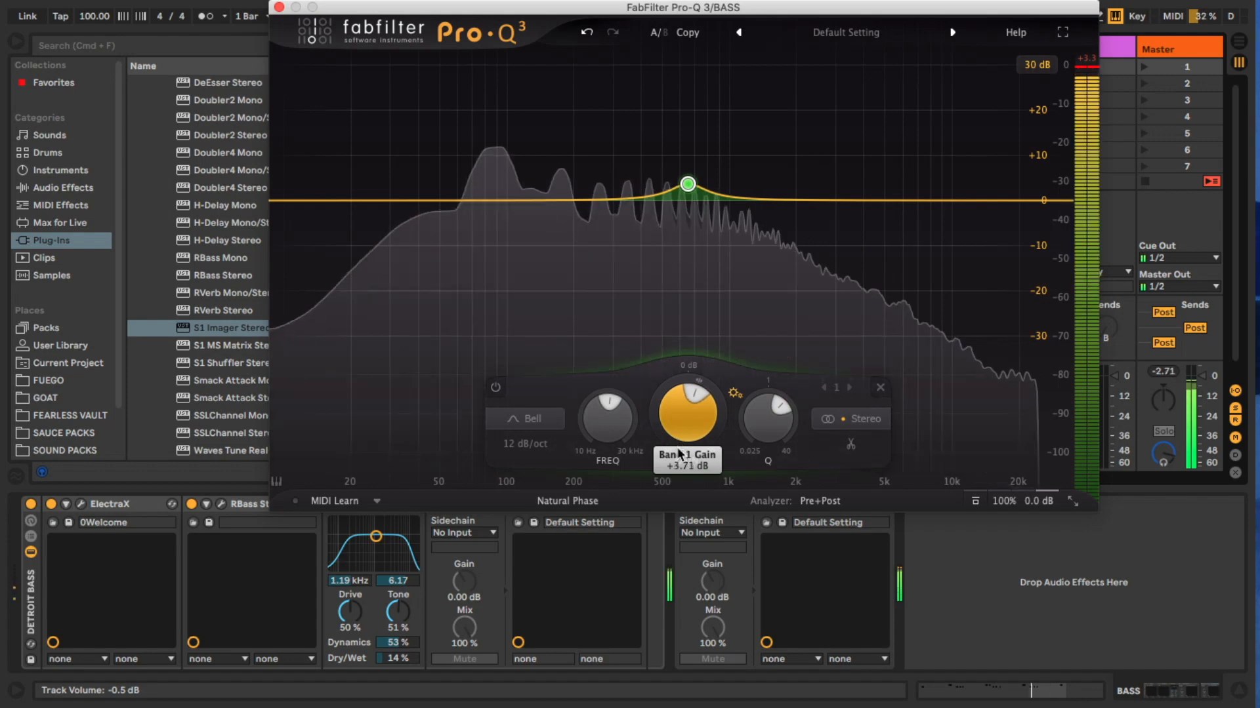
{"action": "left_click", "coordinate": [874, 205]}
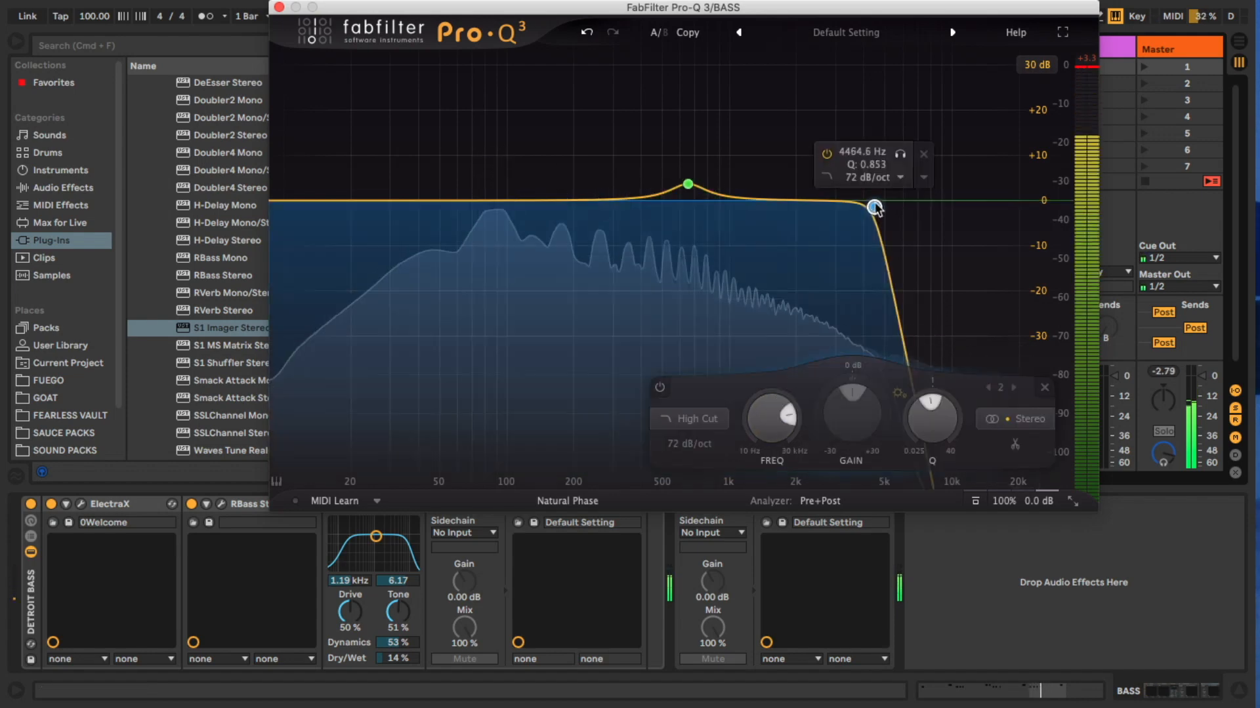
{"action": "mouse_move", "coordinate": [875, 208]}
{"action": "left_mouse_down"}
{"action": "mouse_move", "coordinate": [867, 163]}
{"action": "mouse_move", "coordinate": [883, 193]}
{"action": "mouse_move", "coordinate": [873, 196]}
{"action": "left_mouse_up"}
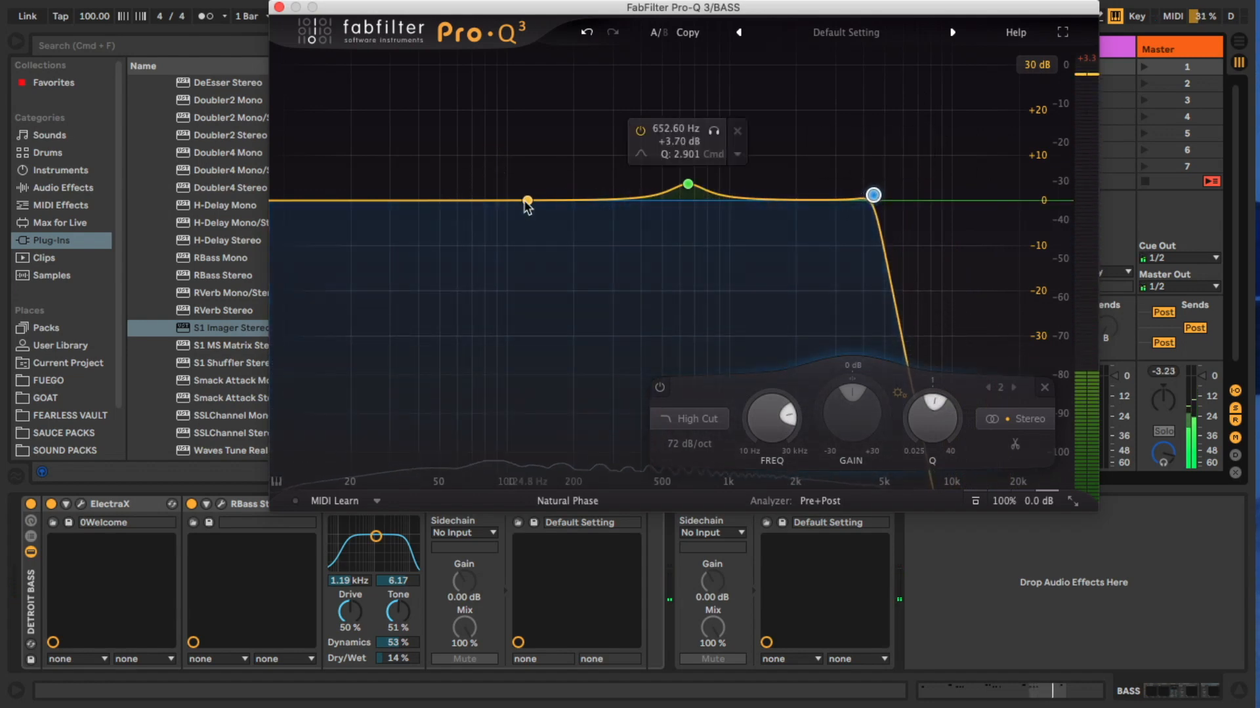
Add a low bell boost of about +3.1 dB near 80 Hz in the BASS Pro-Q 3 and adjust its Q.
{"action": "left_click_drag", "start_coordinate": [479, 202], "coordinate": [482, 191]}
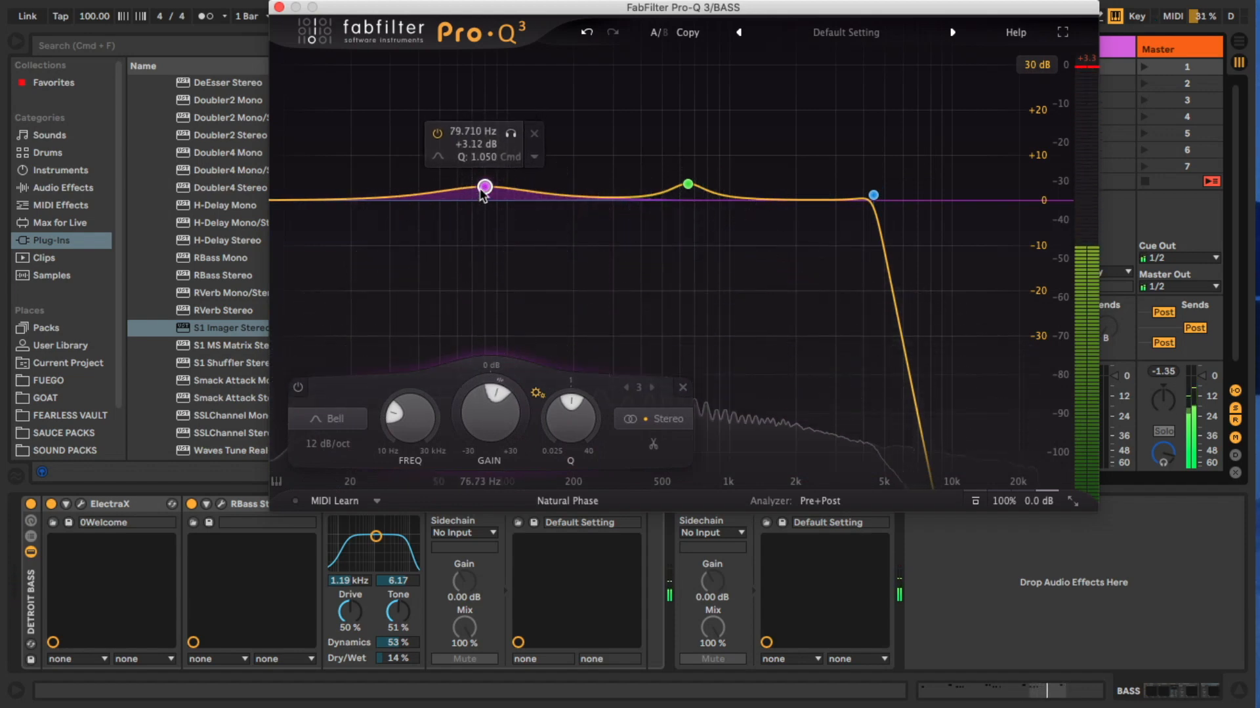
{"action": "left_click_drag", "start_coordinate": [574, 381], "coordinate": [565, 342]}
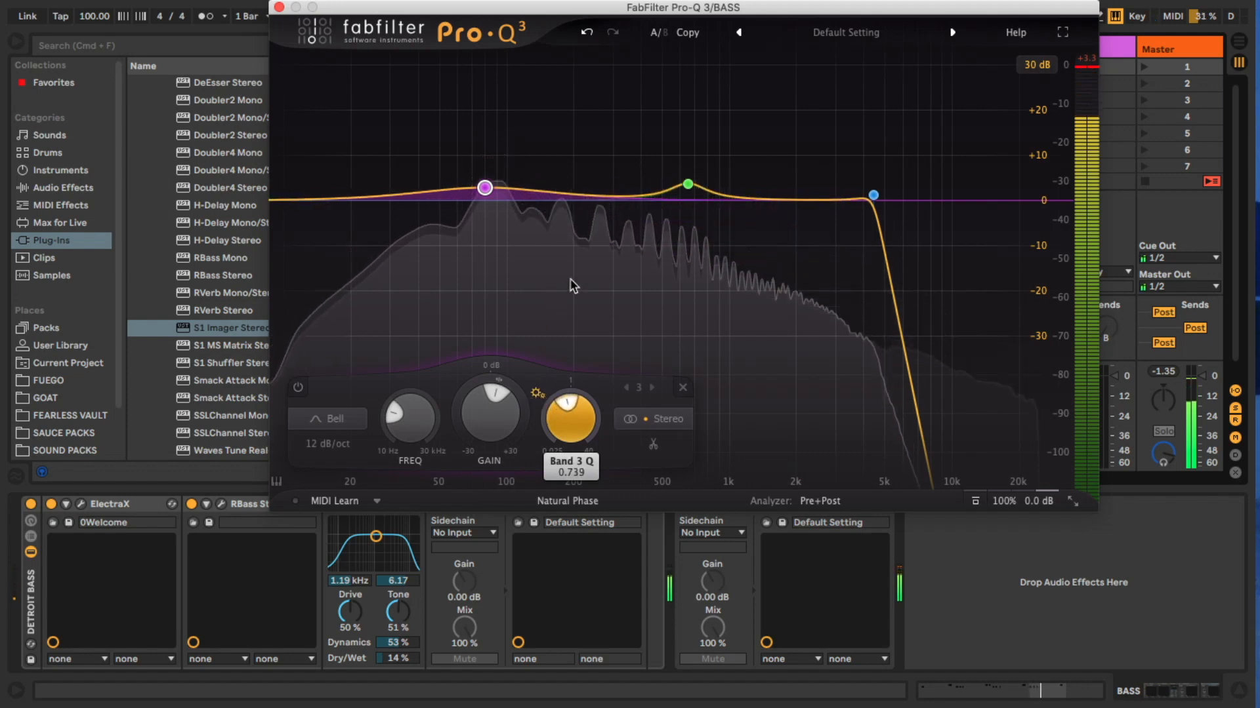
{"action": "left_click_drag", "start_coordinate": [571, 286], "coordinate": [594, 147]}
{"action": "mouse_move", "coordinate": [719, 198]}
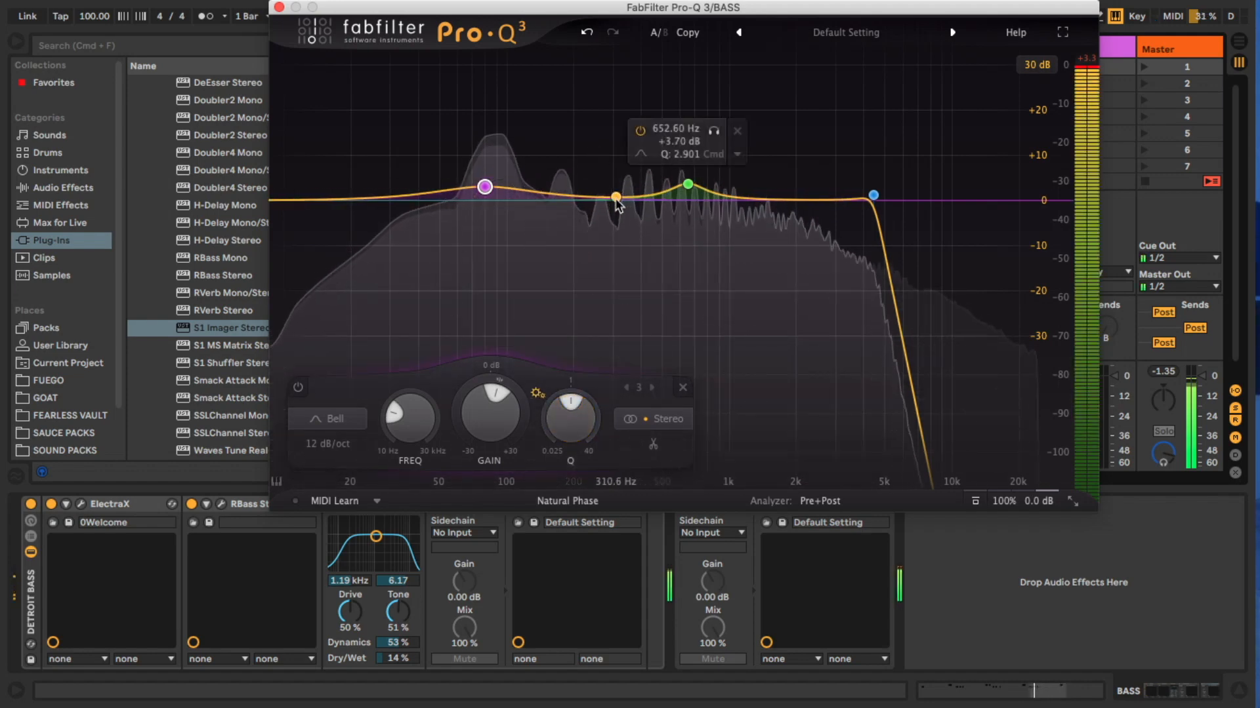
Add a narrow bell cut near 284 Hz in the BASS Pro-Q 3, with gain about -7.7 dB and Q about 4.2.
{"action": "left_click_drag", "start_coordinate": [610, 197], "coordinate": [606, 251]}
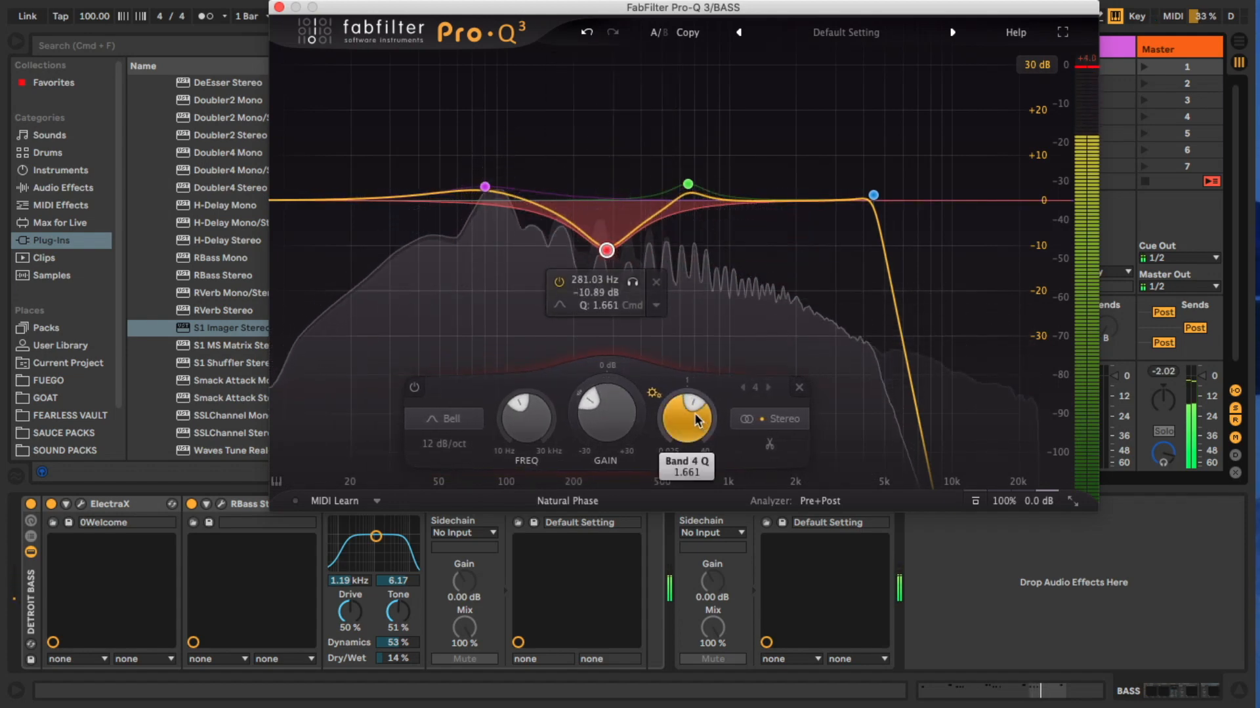
{"action": "left_click_drag", "start_coordinate": [695, 418], "coordinate": [690, 390]}
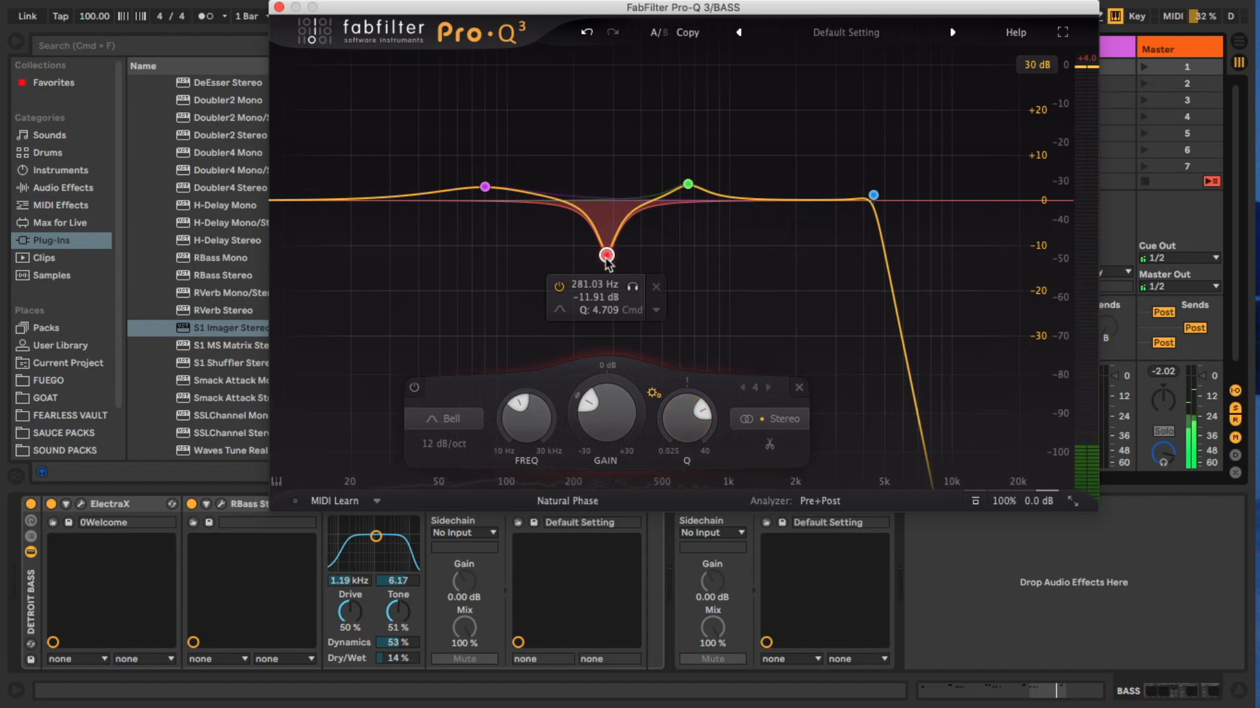
{"action": "left_click_drag", "start_coordinate": [606, 255], "coordinate": [605, 239]}
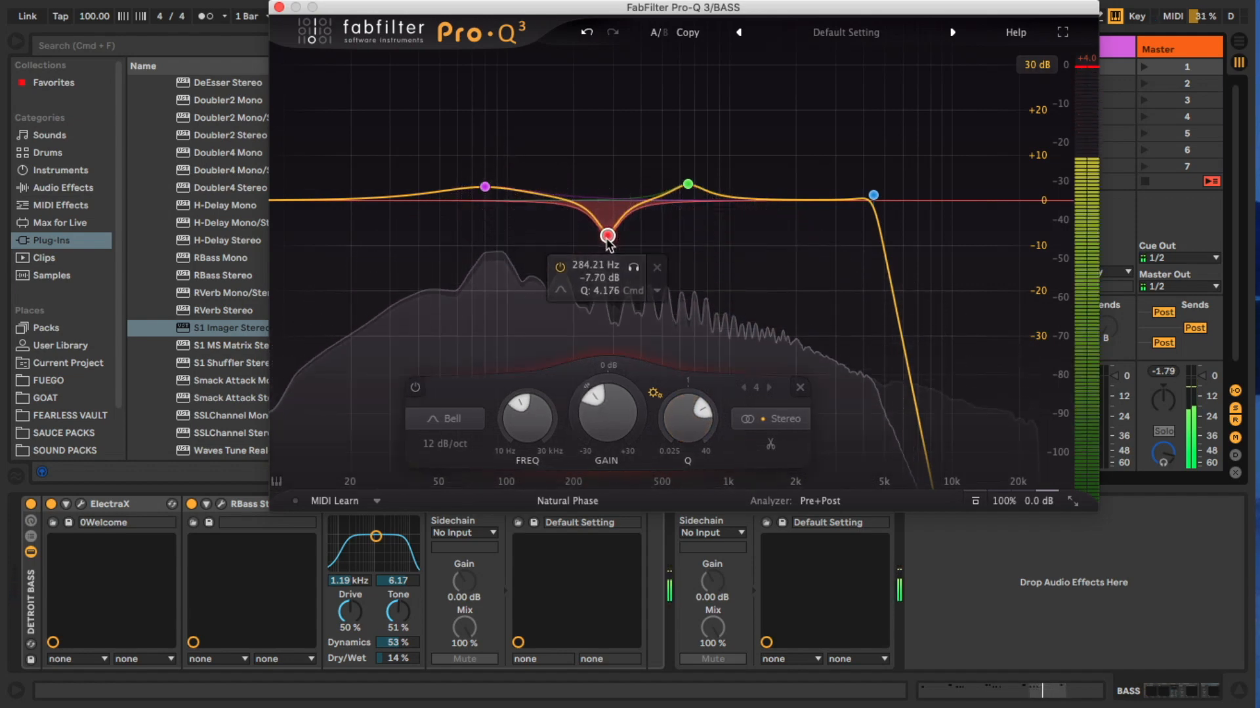
{"action": "left_click", "coordinate": [484, 188]}
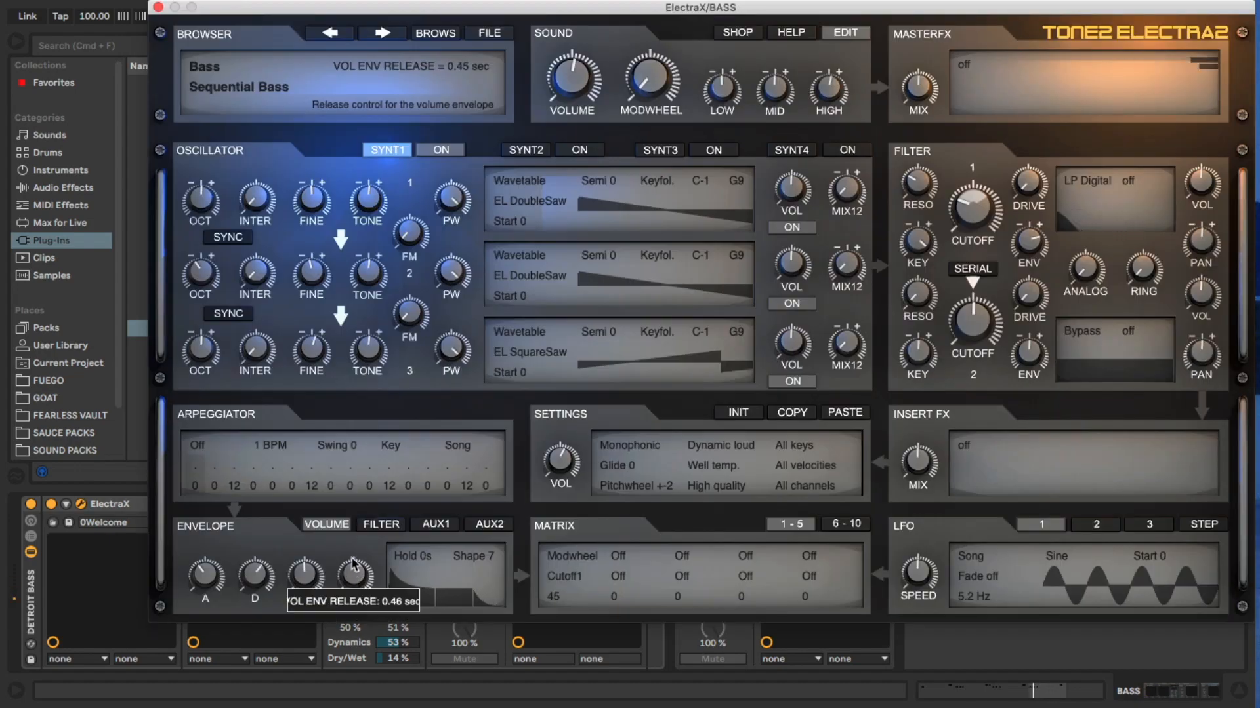
Adjust the volume envelope release in the BASS track's ElectraX during playback.
{"action": "left_click_drag", "start_coordinate": [353, 563], "coordinate": [351, 591]}
{"action": "left_click_drag", "start_coordinate": [431, 572], "coordinate": [431, 561]}
{"action": "left_click_drag", "start_coordinate": [573, 525], "coordinate": [574, 520]}
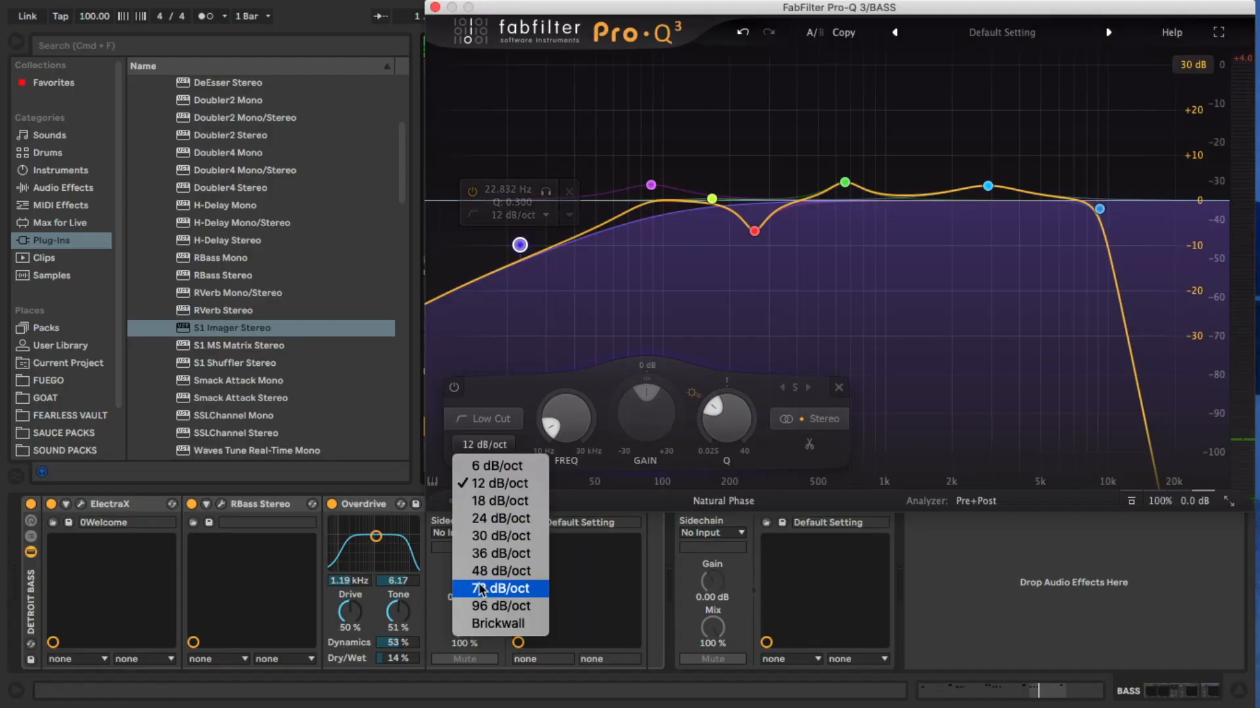
Set the BASS Pro-Q 3 low cut to 72 dB/oct, raise its cutoff, and remove the low bell boost near 80 Hz.
{"action": "left_click", "coordinate": [512, 589]}
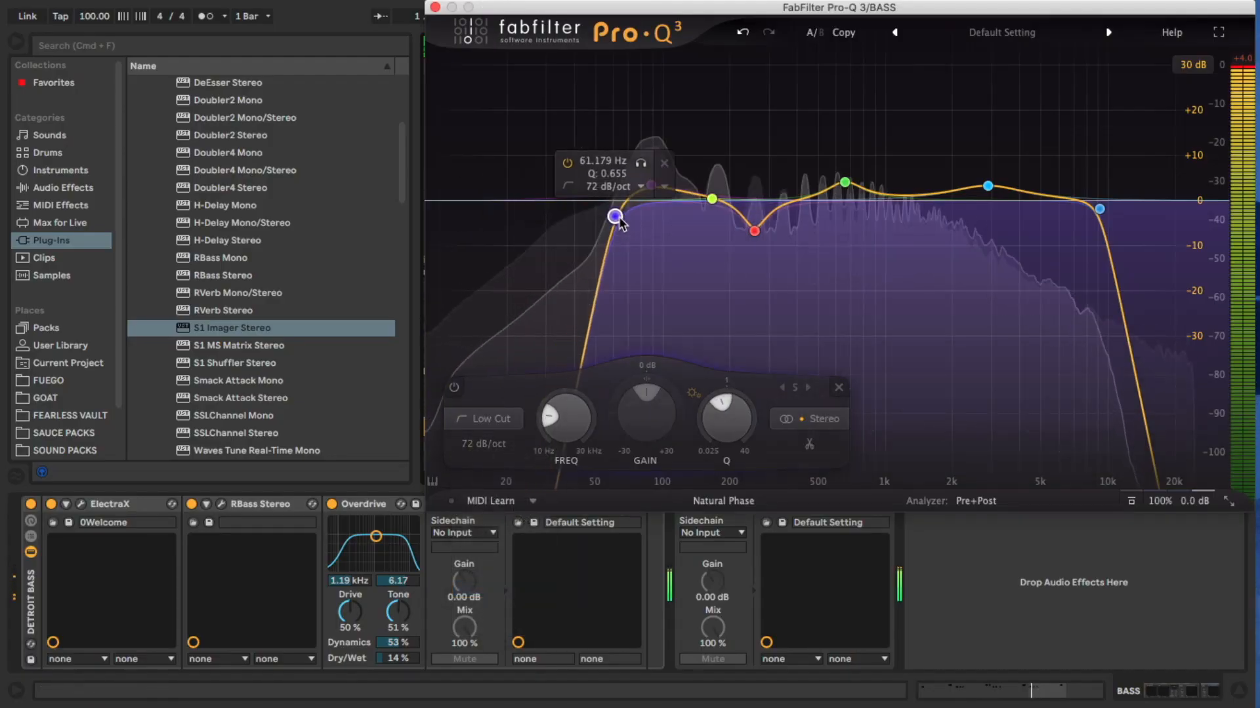
{"action": "mouse_move", "coordinate": [640, 209]}
{"action": "left_mouse_down"}
{"action": "mouse_move", "coordinate": [682, 209]}
{"action": "mouse_move", "coordinate": [652, 200]}
{"action": "left_mouse_up"}
{"action": "left_click", "coordinate": [652, 187]}
{"action": "left_click", "coordinate": [702, 132]}
Set the stereo width to 1.21 in the BASS track's S1 Imager and close its window.
{"action": "left_click_drag", "start_coordinate": [92, 132], "coordinate": [93, 127]}
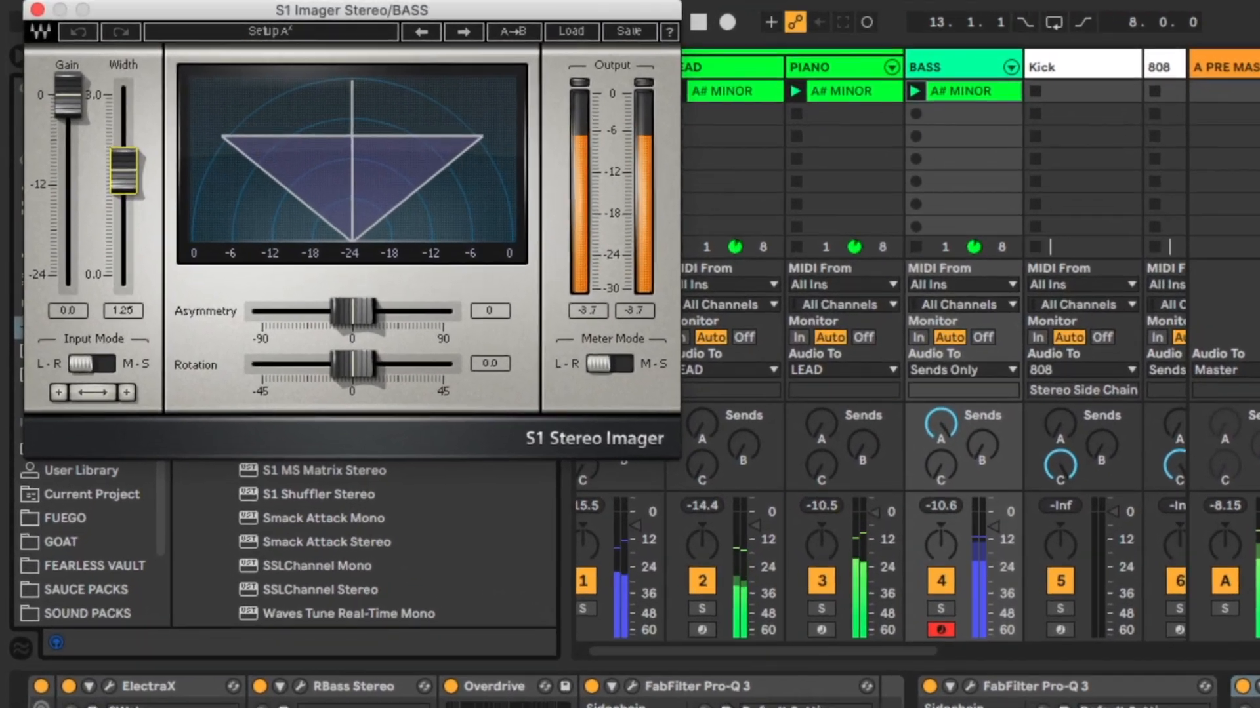
{"action": "left_click_drag", "start_coordinate": [124, 170], "coordinate": [123, 173]}
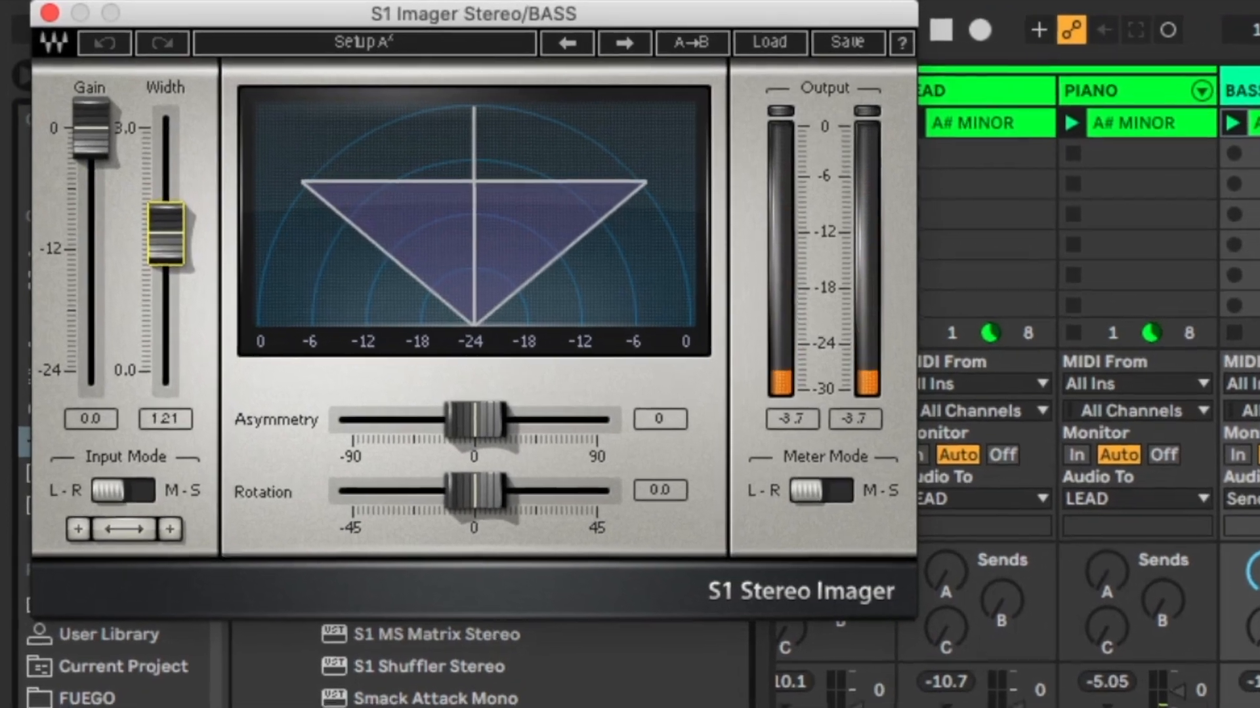
{"action": "left_click", "coordinate": [51, 13]}
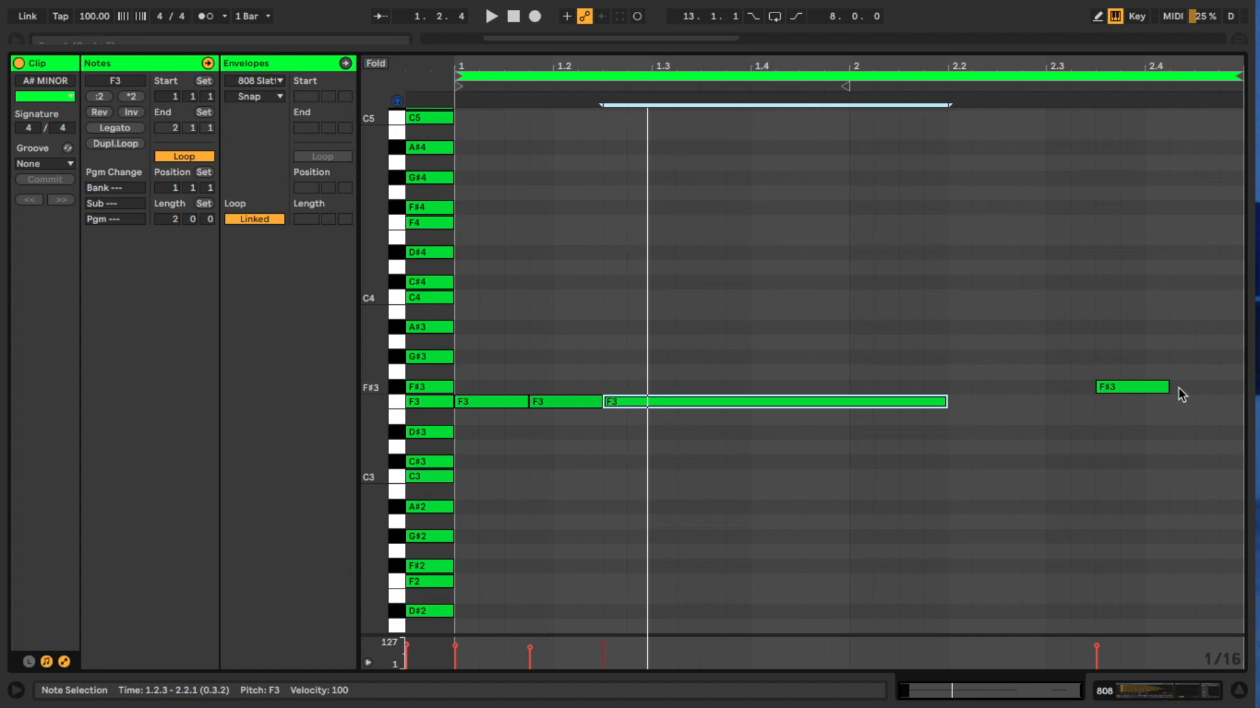
Extend the F#3 note in the 808 clip to the end of bar 2 and play the clip.
{"action": "left_click_drag", "start_coordinate": [1170, 389], "coordinate": [1241, 388]}
{"action": "key", "text": "space"}
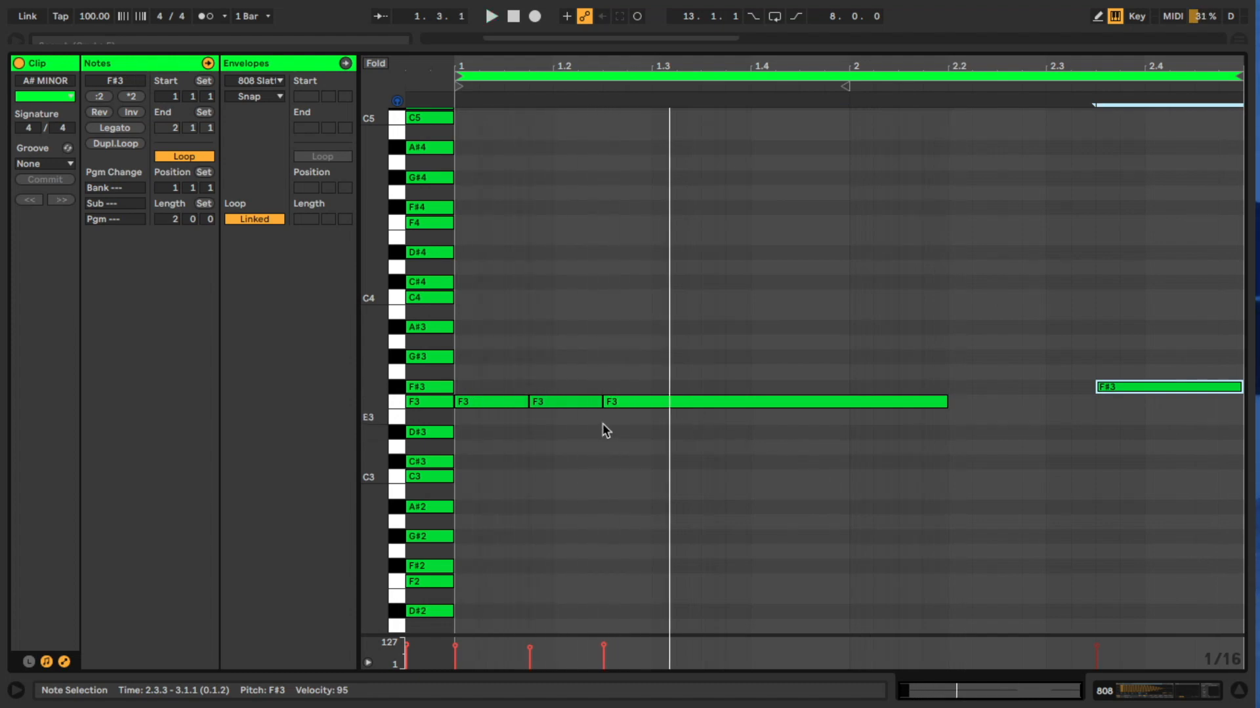
Delete the second F3 note in the 808 clip and lengthen the first F3 to reach 1.2.3.
{"action": "double_click", "coordinate": [559, 404]}
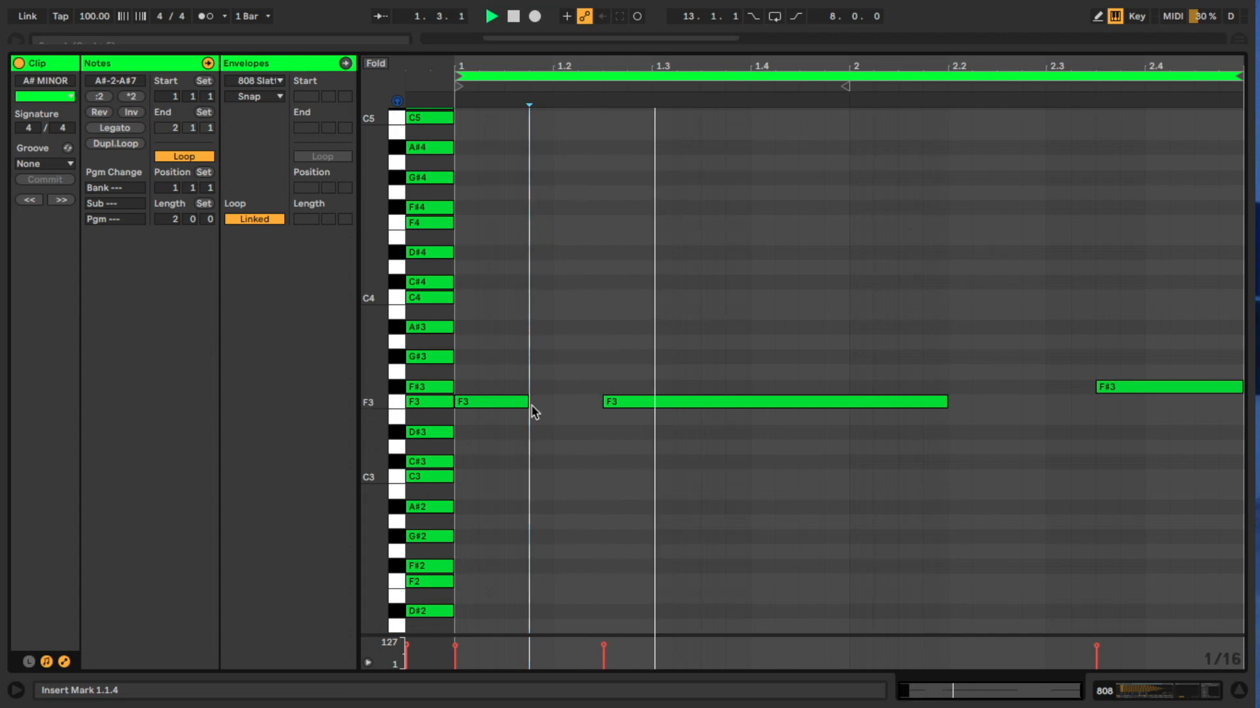
{"action": "left_click_drag", "start_coordinate": [528, 401], "coordinate": [604, 401]}
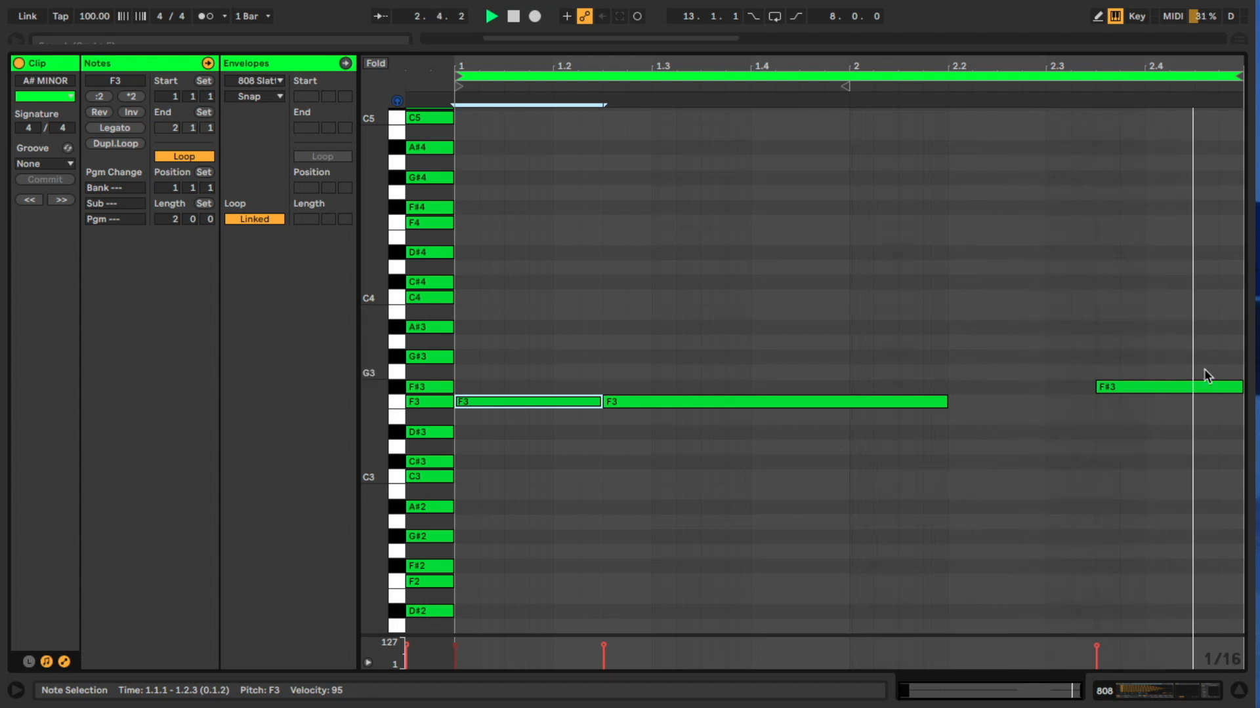
{"action": "key", "text": "space"}
Rework the 808 ending into two F#3 notes split at 2.4.2 and extend the long F3 to meet them, all at velocity 127.
{"action": "left_click_drag", "start_coordinate": [1242, 387], "coordinate": [1183, 380]}
{"action": "key", "text": "space"}
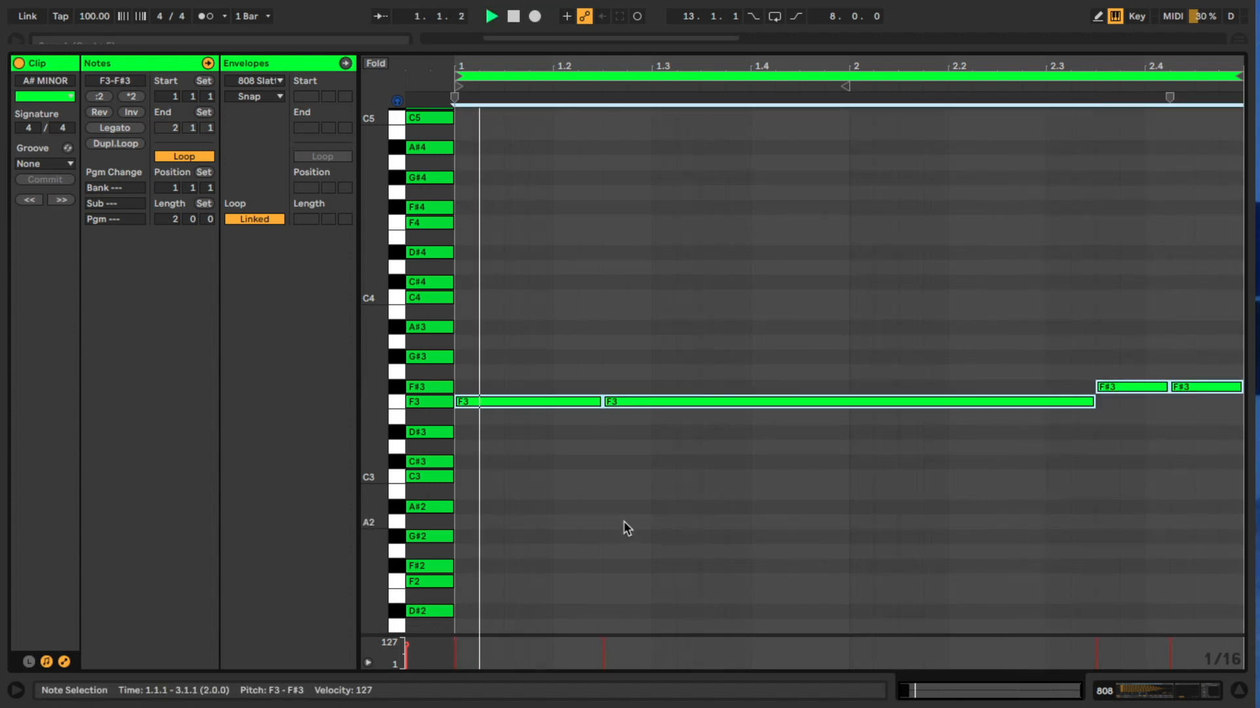
{"action": "left_click", "coordinate": [619, 494]}
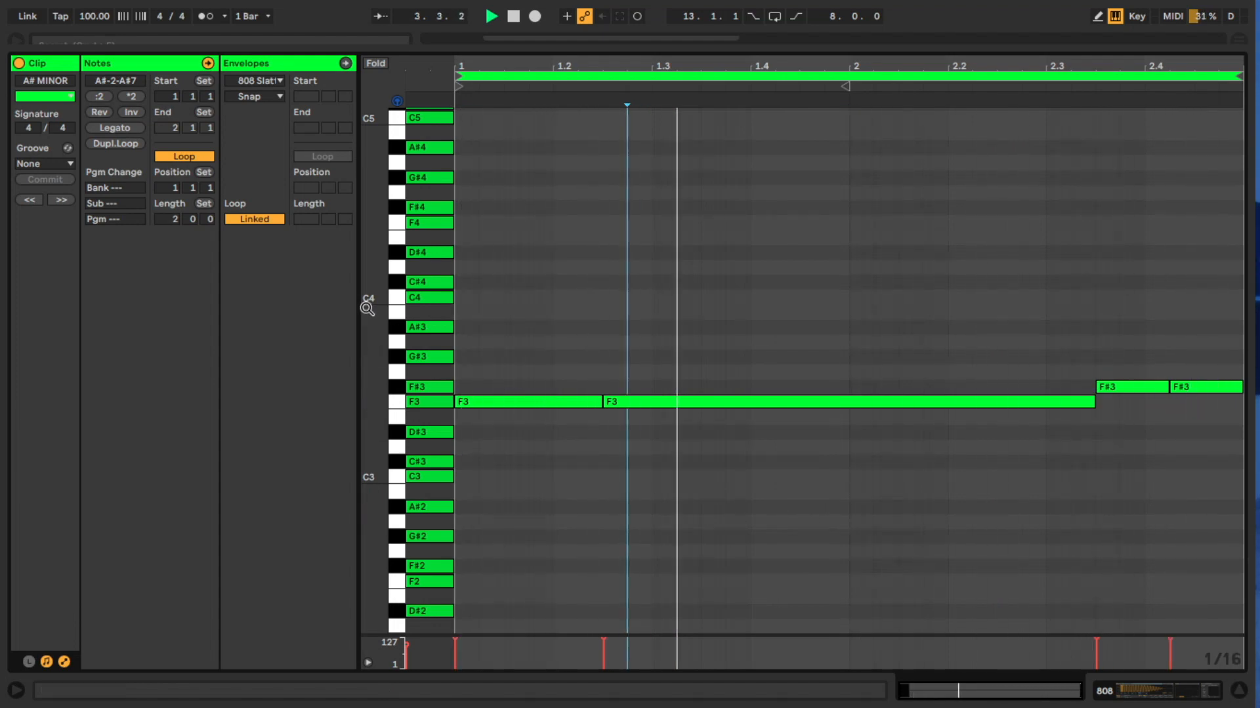
Set the 808 clip's loop length to 4 bars.
{"action": "left_click", "coordinate": [176, 220]}
{"action": "type", "text": "4"}
{"action": "key", "text": "Return"}
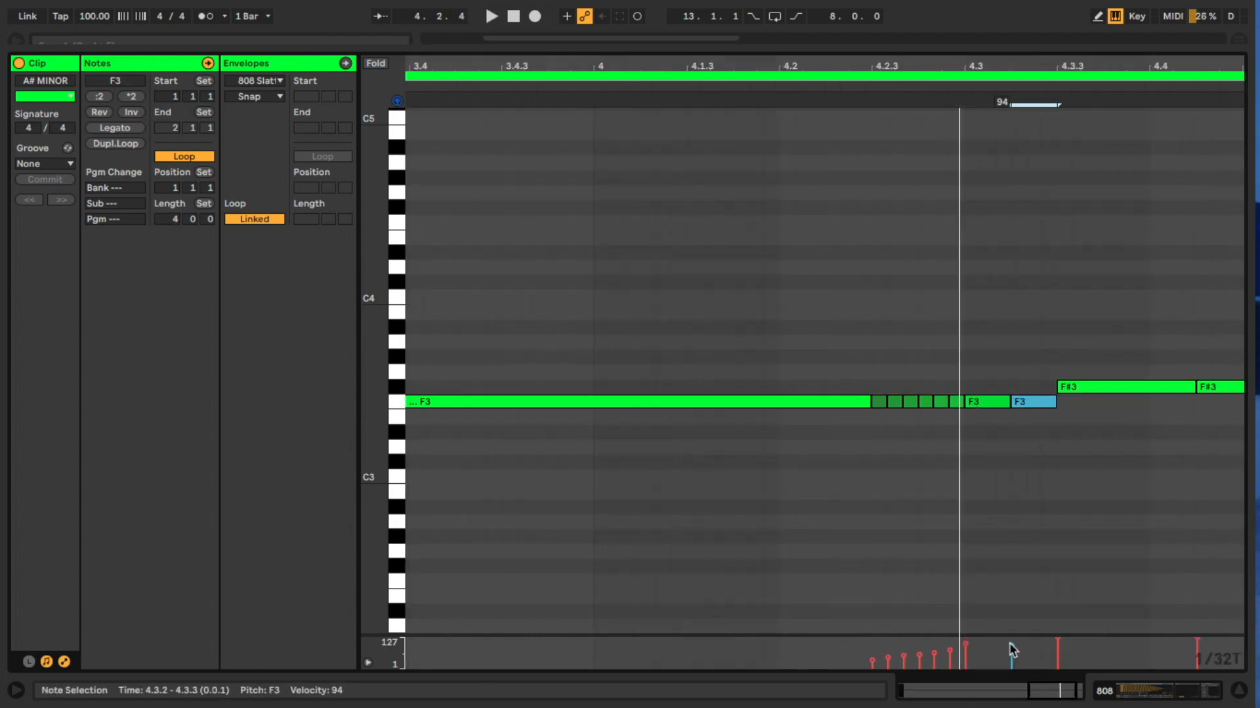
Play back the 808 clip and review the fast F3 note roll leading up to 4.3.
{"action": "key", "text": "space"}
{"action": "left_click", "coordinate": [1010, 597]}
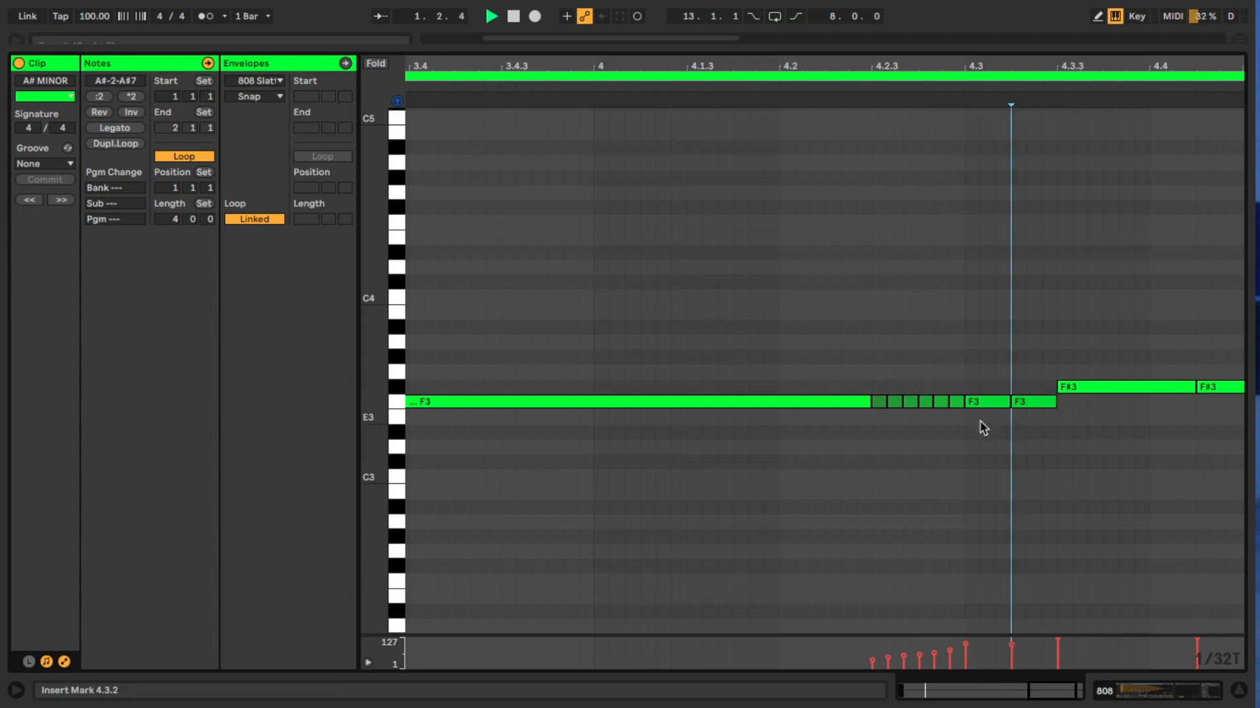
{"action": "left_click", "coordinate": [962, 423]}
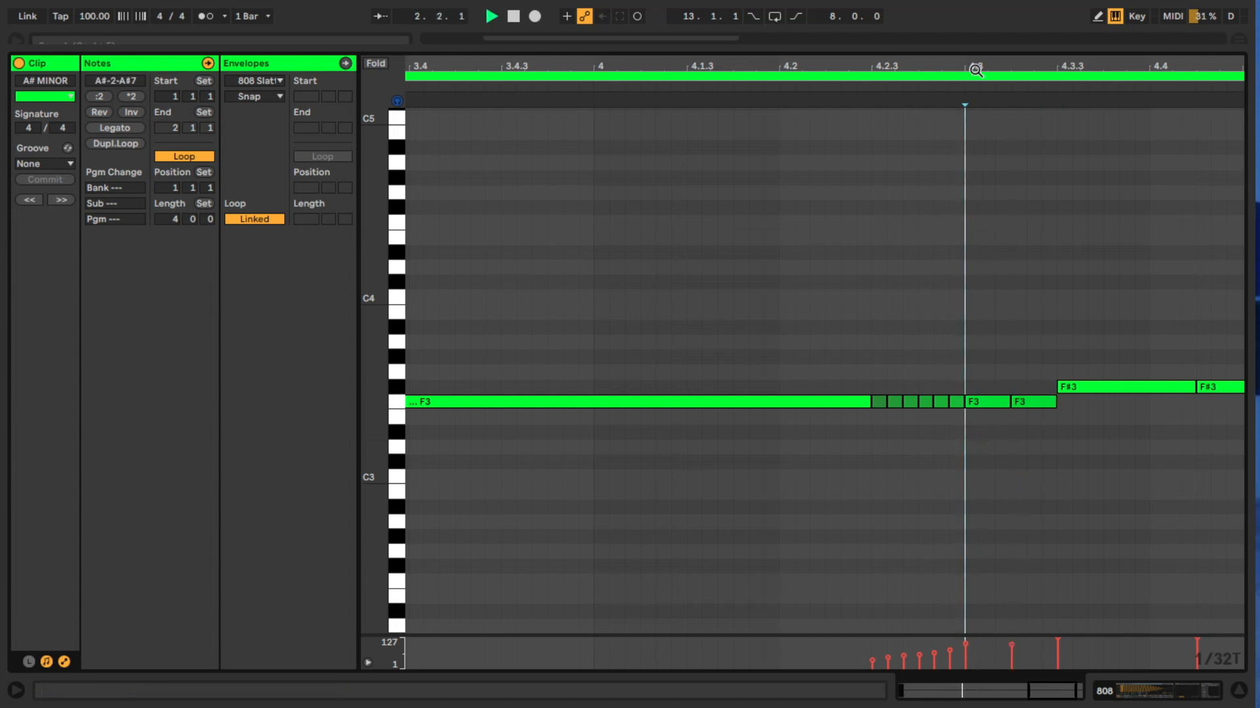
{"action": "left_click_drag", "start_coordinate": [975, 70], "coordinate": [1078, 63]}
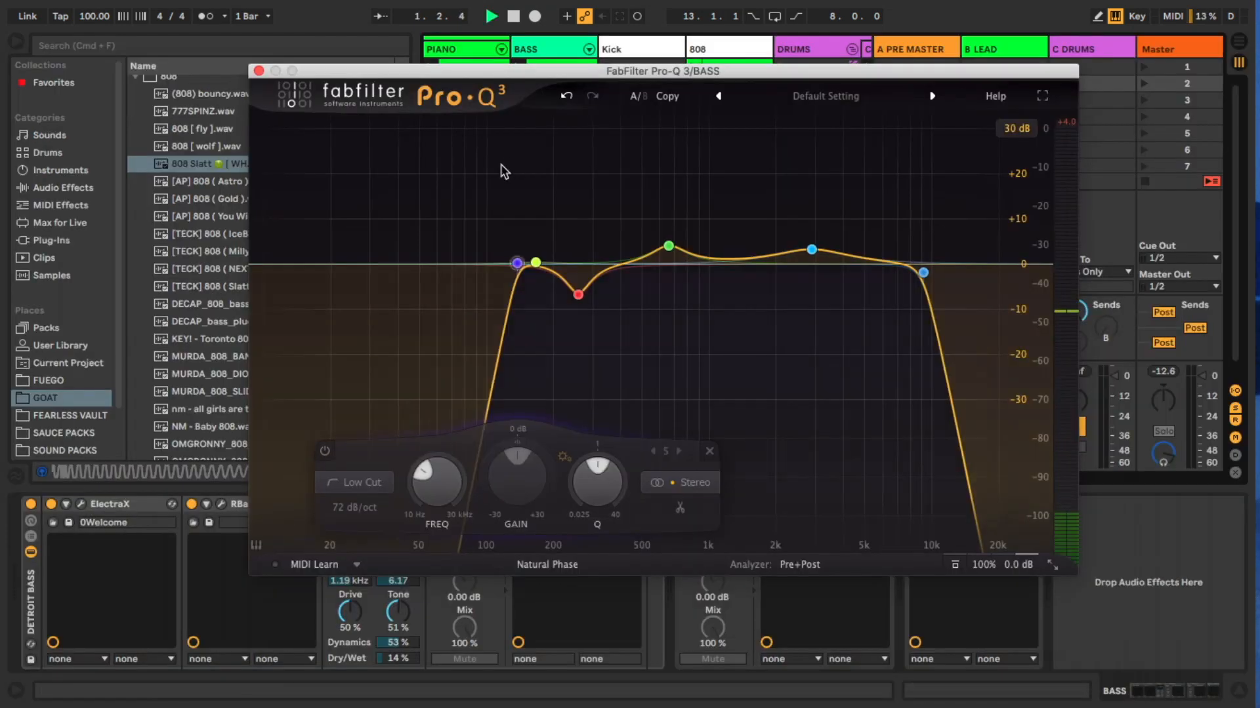
Raise the low cut frequency in the BASS track's Pro-Q 3 and resume playback.
{"action": "mouse_move", "coordinate": [528, 264]}
{"action": "key", "text": "space"}
{"action": "left_click_drag", "start_coordinate": [528, 264], "coordinate": [549, 286]}
{"action": "key", "text": "space"}
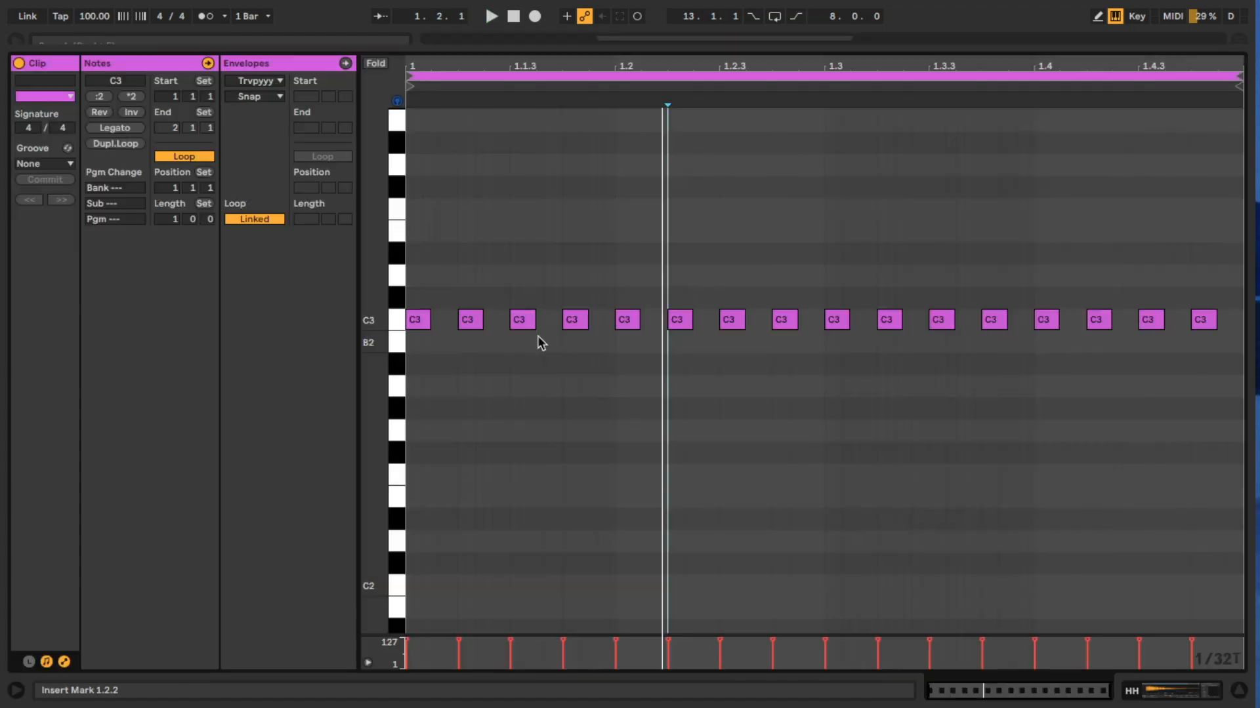
Add a 1/32-triplet C3 roll at 1.1.3 in the HH clip, plus F2 hits and a fast F2 roll around bar 3.
{"action": "left_click_drag", "start_coordinate": [534, 327], "coordinate": [523, 335]}
{"action": "key", "text": "space"}
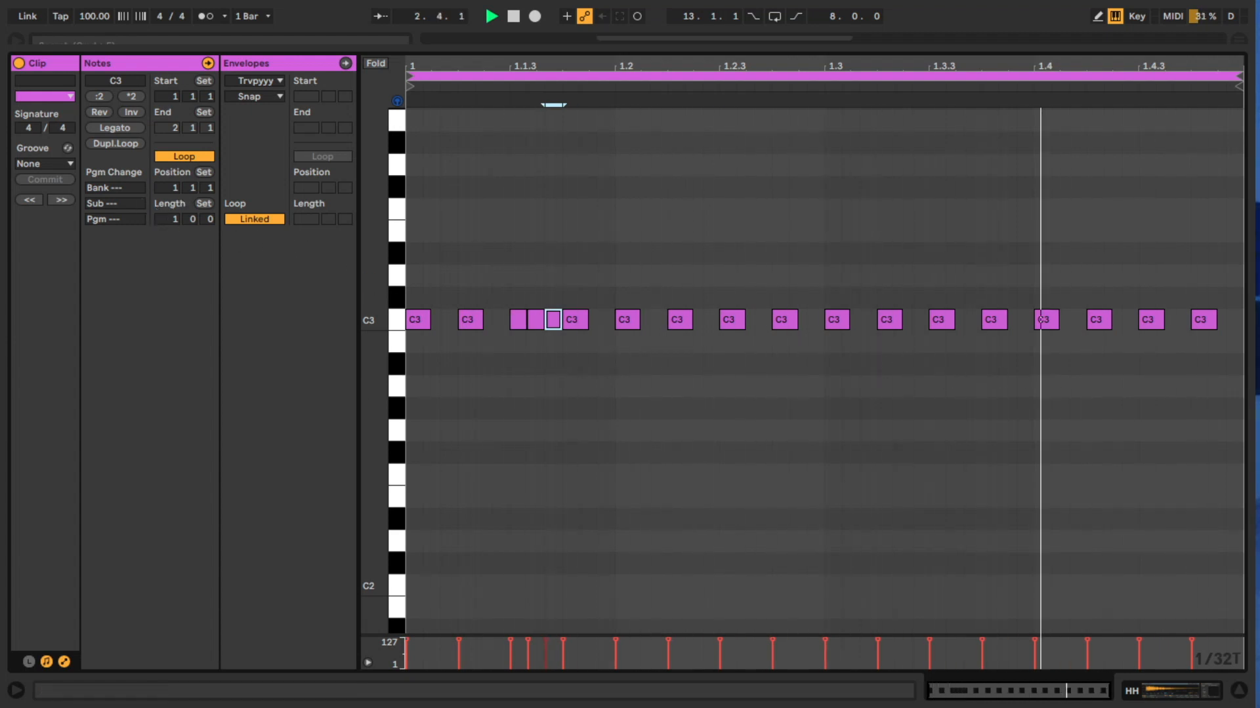
{"action": "key", "text": "Down"}
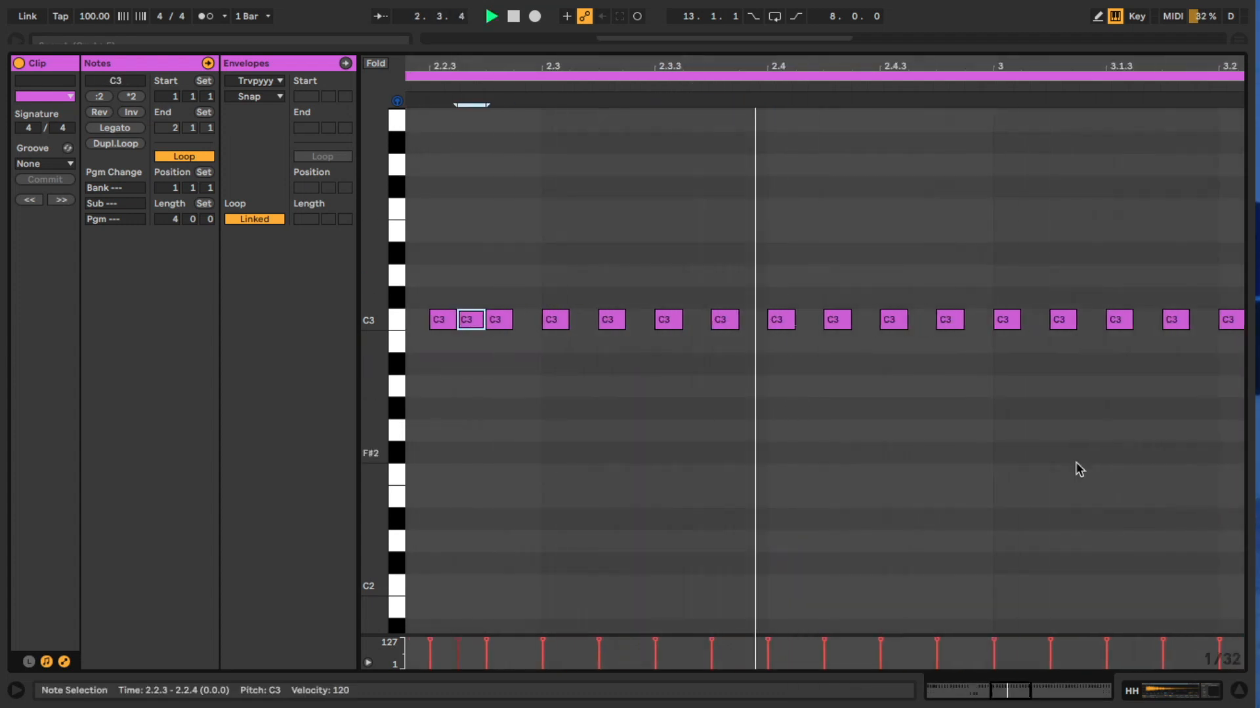
{"action": "right_click", "coordinate": [856, 164]}
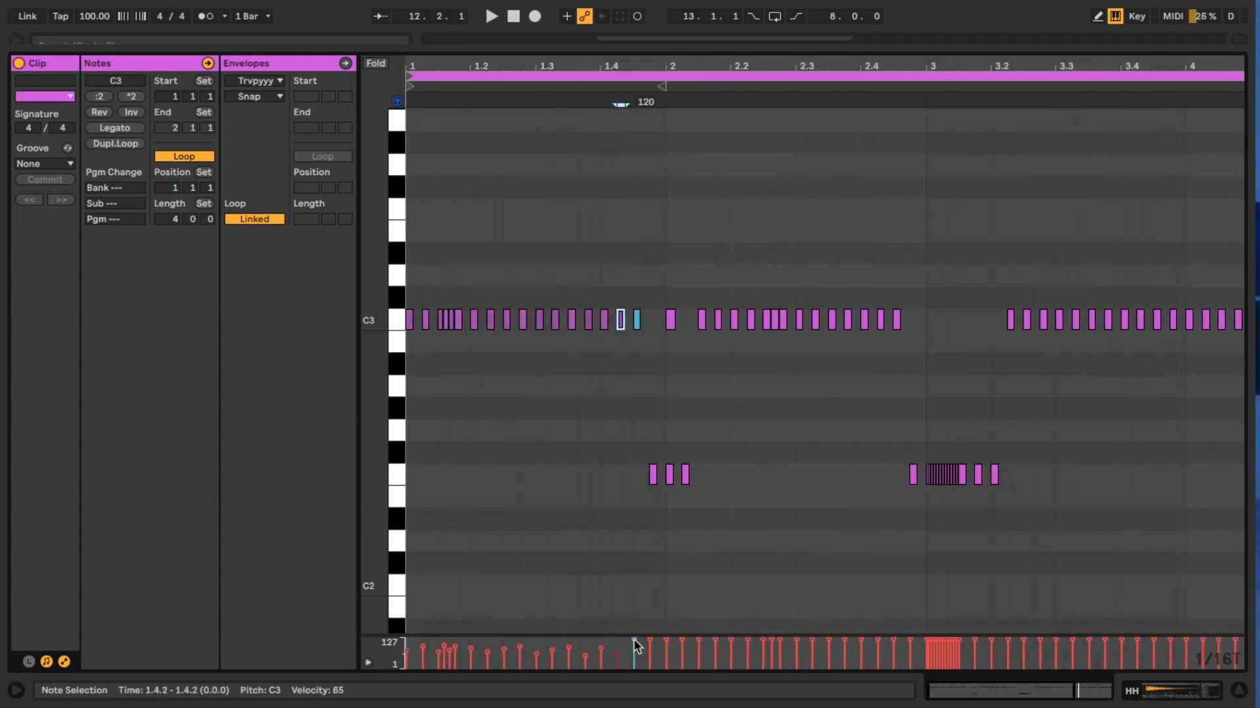
Lower the velocities of the last C3 hi-hat hits in bar 2 of the HH clip.
{"action": "left_click_drag", "start_coordinate": [861, 639], "coordinate": [861, 643]}
{"action": "left_click_drag", "start_coordinate": [878, 640], "coordinate": [878, 647]}
{"action": "left_click_drag", "start_coordinate": [894, 640], "coordinate": [893, 646]}
{"action": "left_click", "coordinate": [903, 388]}
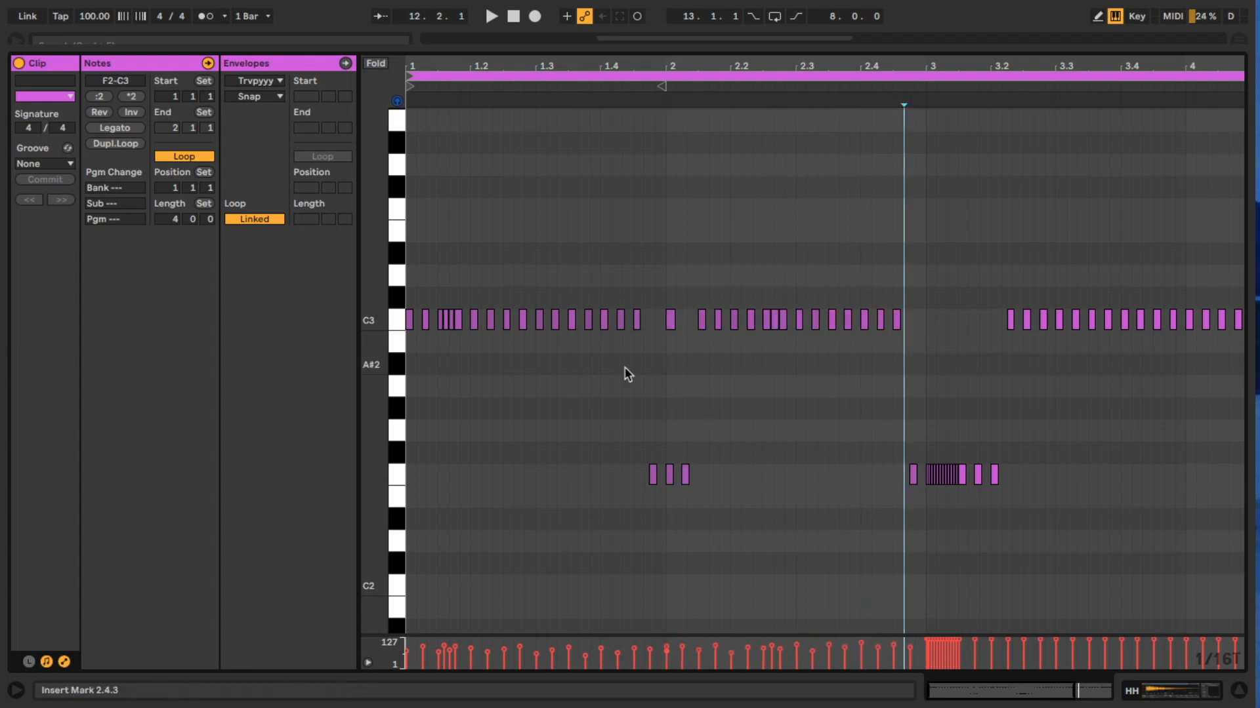
Shape the fast F2 hi-hat roll at the start of bar 3 with reduced velocities, ending at 38 on its last short note.
{"action": "scroll", "coordinate": [964, 254], "scroll_direction": "up", "scroll_amount": 5}
{"action": "left_click_drag", "start_coordinate": [750, 640], "coordinate": [750, 646]}
{"action": "left_click_drag", "start_coordinate": [778, 640], "coordinate": [778, 654]}
{"action": "left_click_drag", "start_coordinate": [791, 640], "coordinate": [791, 660]}
{"action": "left_click_drag", "start_coordinate": [878, 481], "coordinate": [878, 518]}
{"action": "left_click_drag", "start_coordinate": [891, 480], "coordinate": [891, 546]}
{"action": "left_click_drag", "start_coordinate": [906, 481], "coordinate": [905, 538]}
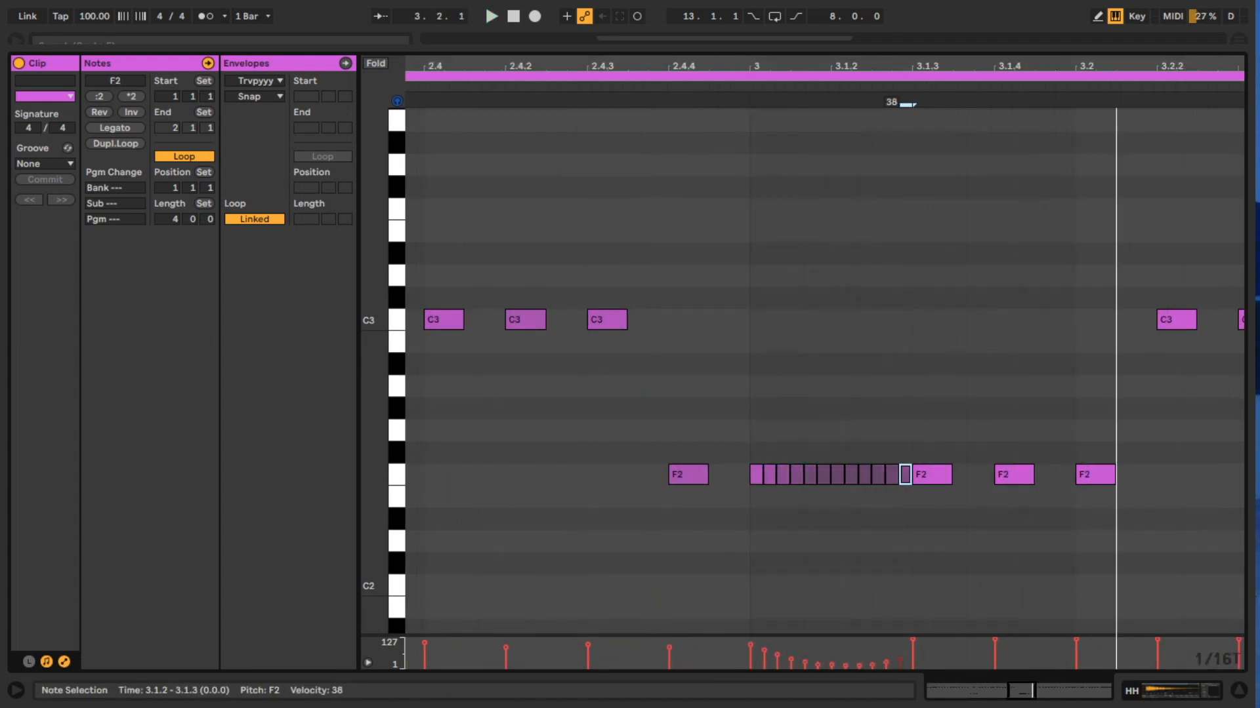
Lower the velocities of the three longer F2 hits after the bar 3 roll in the HH clip, with the middle one at 79.
{"action": "left_click_drag", "start_coordinate": [943, 484], "coordinate": [944, 529]}
{"action": "left_click_drag", "start_coordinate": [995, 640], "coordinate": [994, 650]}
{"action": "left_click_drag", "start_coordinate": [1076, 640], "coordinate": [1076, 648]}
{"action": "scroll", "coordinate": [918, 394], "scroll_direction": "right", "scroll_amount": 4}
{"action": "left_click_drag", "start_coordinate": [726, 651], "coordinate": [725, 653]}
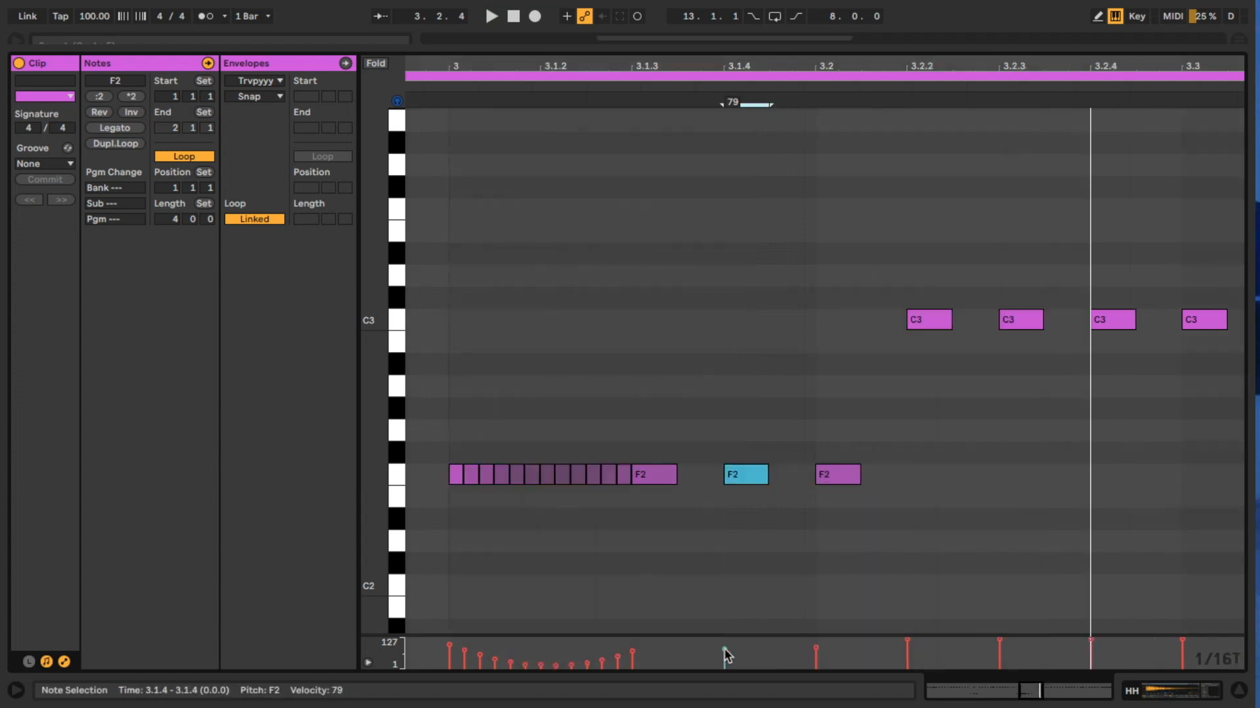
Fill the last beat of bar 4 in the HH clip with a six-note C3 triplet roll starting at 4.4.
{"action": "scroll", "coordinate": [726, 393], "scroll_direction": "down", "scroll_amount": 10}
{"action": "left_click_drag", "start_coordinate": [724, 321], "coordinate": [896, 328]}
{"action": "left_click_drag", "start_coordinate": [810, 341], "coordinate": [716, 303]}
{"action": "left_click_drag", "start_coordinate": [724, 321], "coordinate": [985, 323]}
{"action": "left_click", "coordinate": [1178, 387]}
Shape the C3 roll at 4.4 as a rising velocity ramp, starting very low and setting the third note to 50.
{"action": "scroll", "coordinate": [1178, 387], "scroll_direction": "up", "scroll_amount": 10}
{"action": "left_click_drag", "start_coordinate": [810, 640], "coordinate": [810, 663]}
{"action": "left_click_drag", "start_coordinate": [883, 639], "coordinate": [883, 660]}
{"action": "left_click_drag", "start_coordinate": [955, 639], "coordinate": [955, 656]}
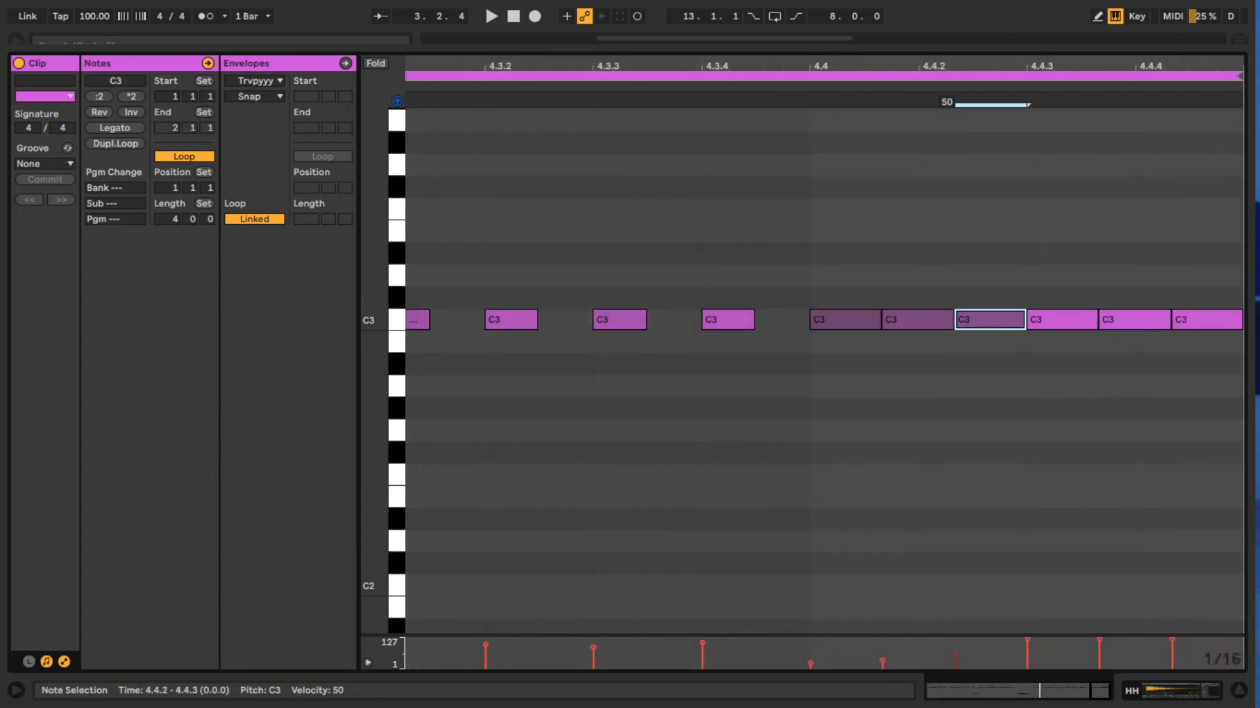
{"action": "left_click_drag", "start_coordinate": [1027, 639], "coordinate": [1027, 654]}
{"action": "left_click_drag", "start_coordinate": [1099, 639], "coordinate": [1100, 652]}
{"action": "left_click_drag", "start_coordinate": [1172, 640], "coordinate": [1172, 648]}
Adjust the velocities of the C3 open-hat notes at bars 8 and 10 in the OH clip.
{"action": "left_click_drag", "start_coordinate": [918, 67], "coordinate": [918, 7]}
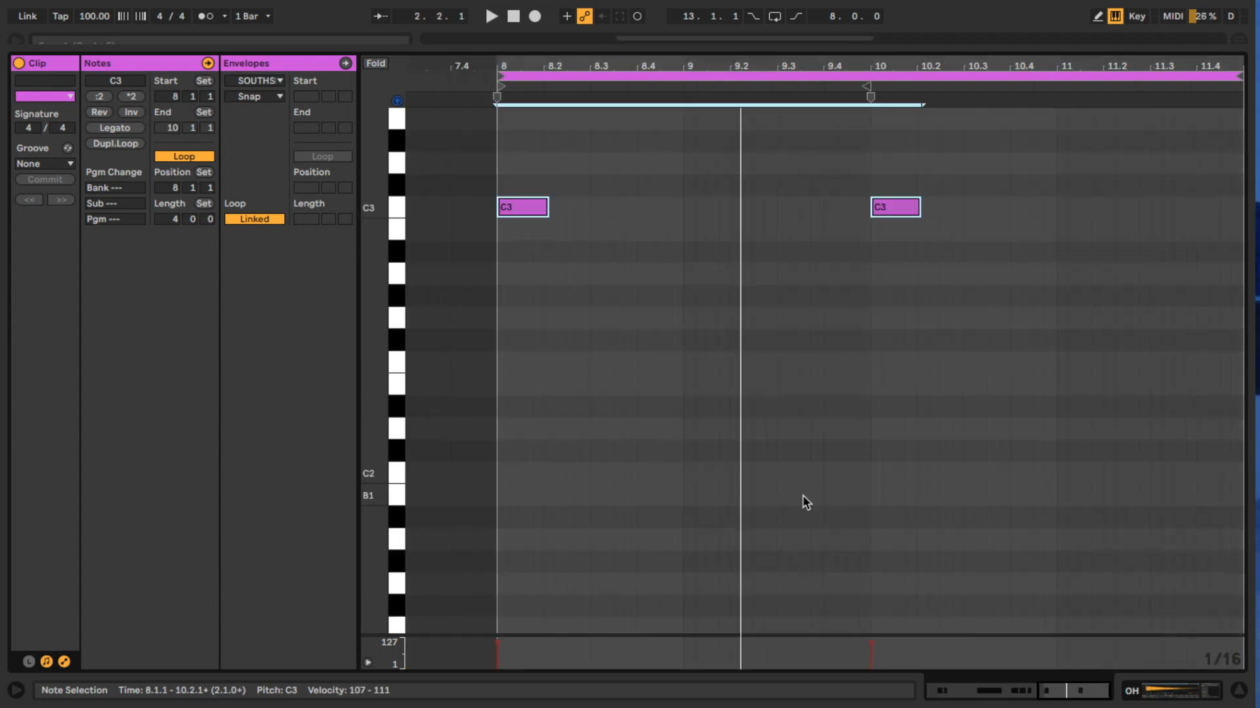
{"action": "left_click_drag", "start_coordinate": [866, 646], "coordinate": [866, 623]}
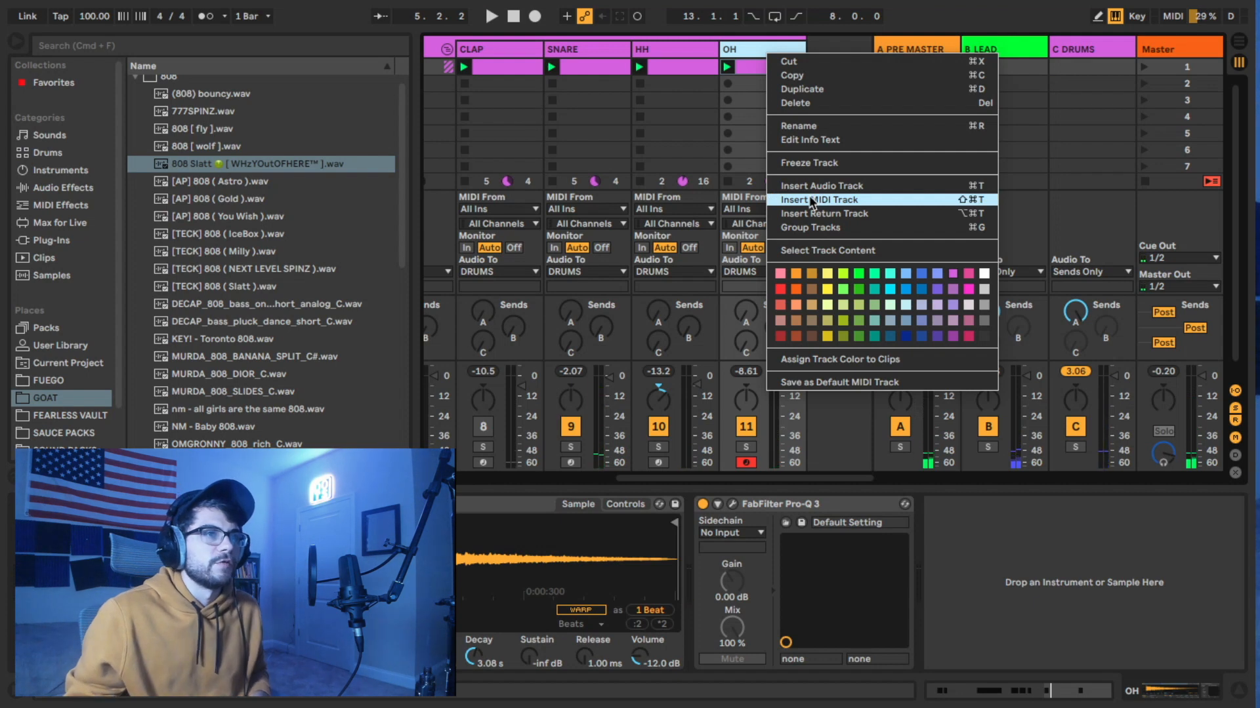
Insert a MIDI track after OH and add a C3 note between 9.3 and 9.4 in the reversed cymbal clip.
{"action": "left_click", "coordinate": [811, 201]}
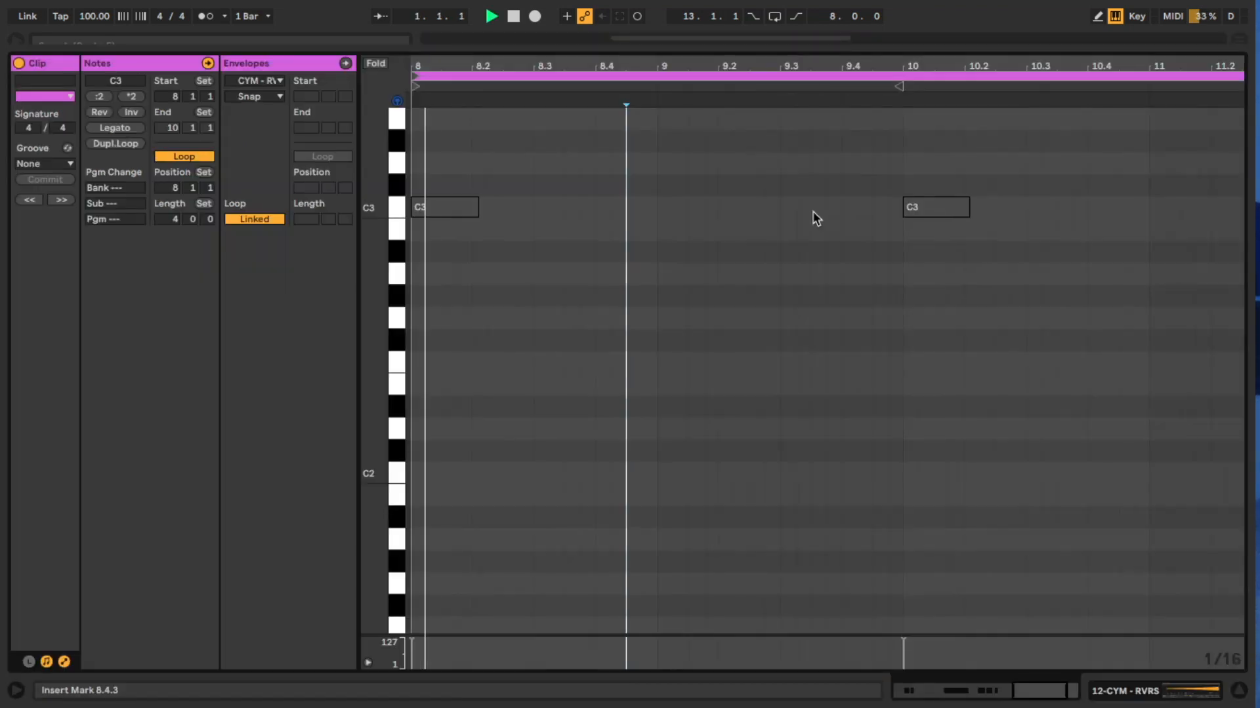
{"action": "double_click", "coordinate": [812, 209]}
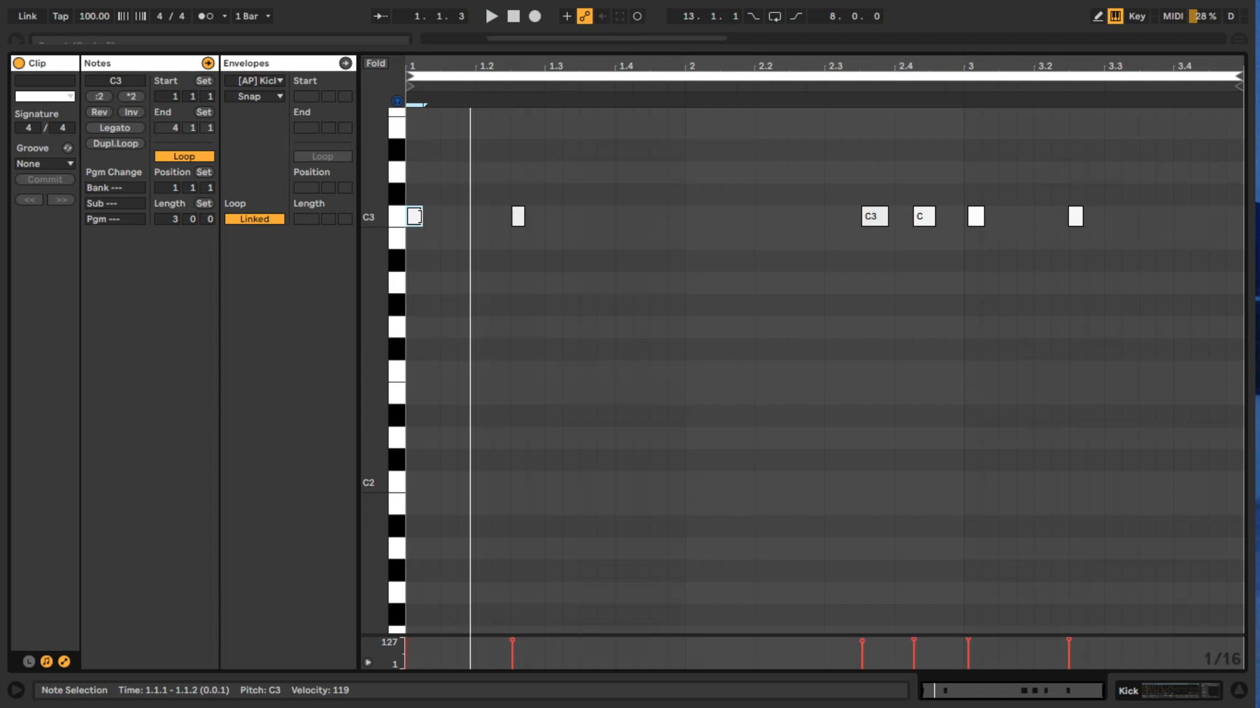
Quantize all the notes in the Kick clip and lower the Kick track's volume during playback.
{"action": "left_click_drag", "start_coordinate": [423, 161], "coordinate": [1247, 469]}
{"action": "key", "text": "space"}
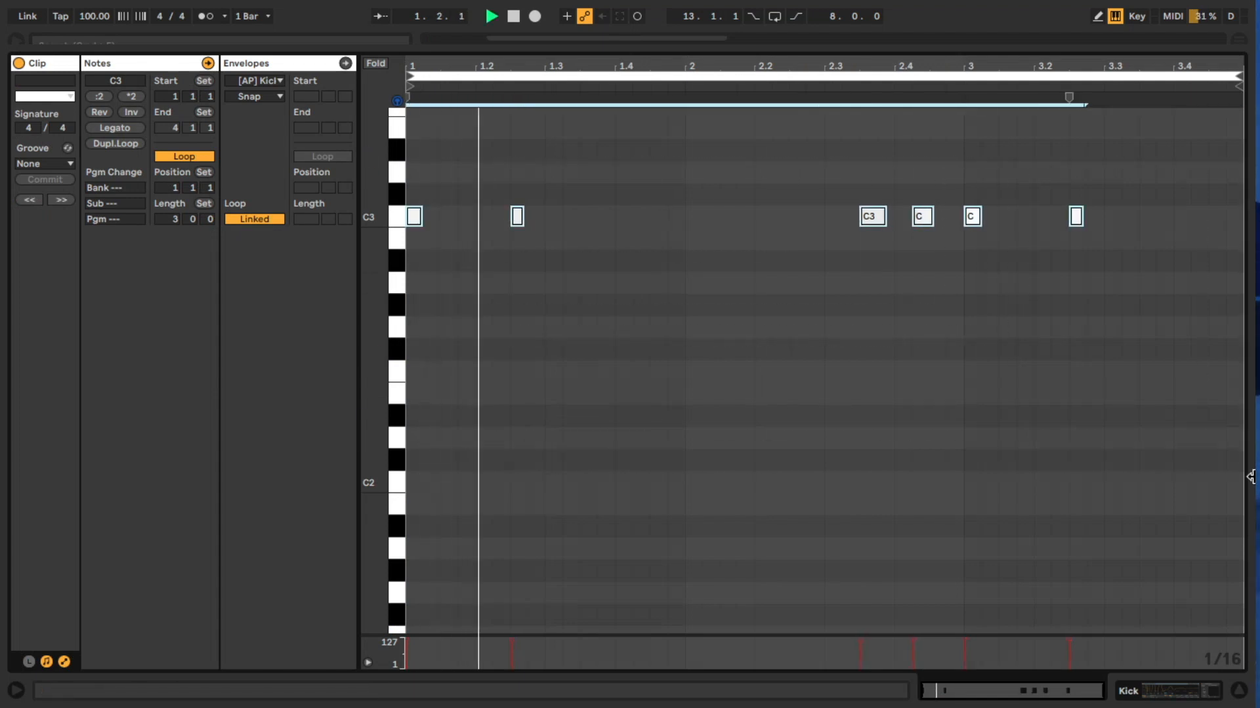
{"action": "key", "text": "space"}
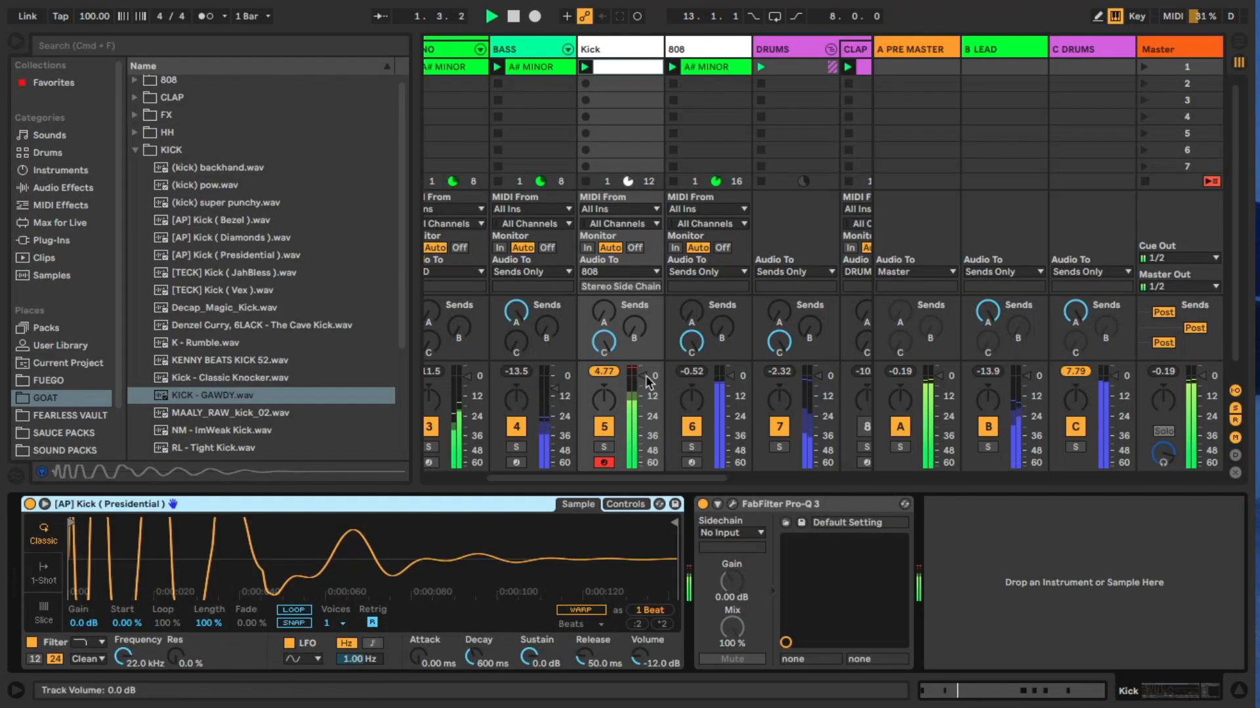
{"action": "left_click", "coordinate": [643, 377]}
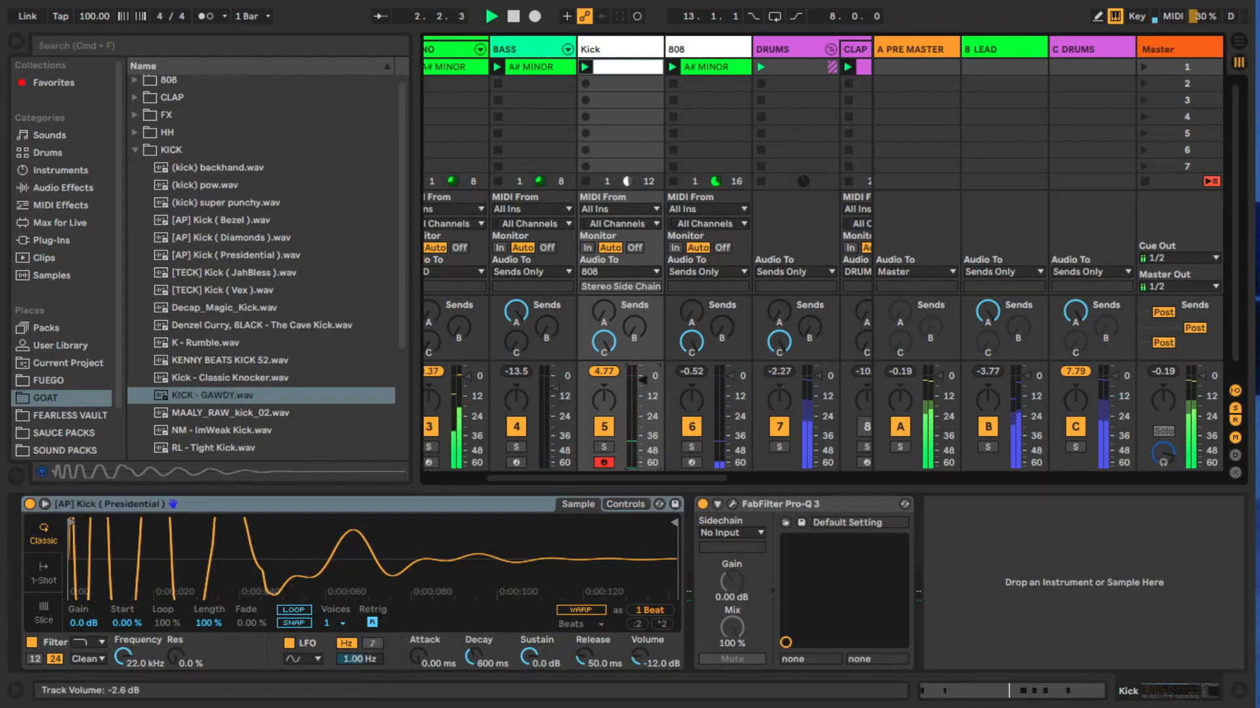
{"action": "left_click_drag", "start_coordinate": [643, 381], "coordinate": [643, 391]}
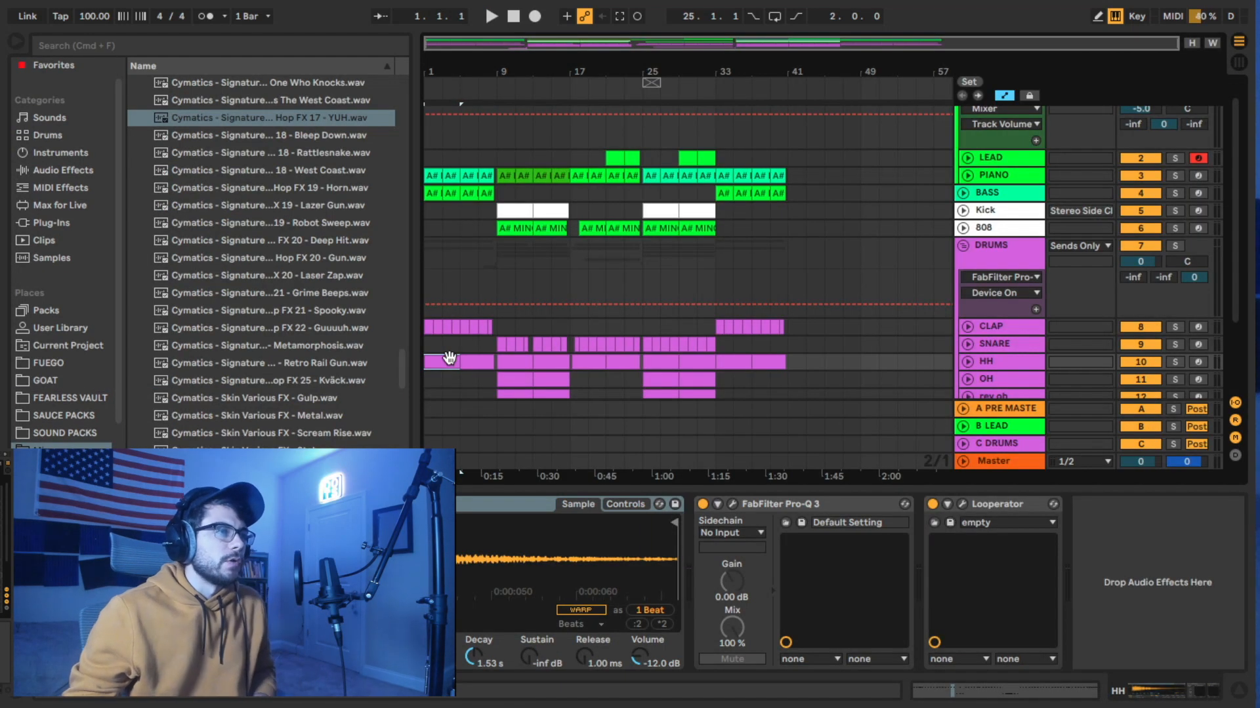
Review the arrangement's track layout, the LEAD clips from bar 21 on, and the notes and devices of the intro PIANO clip.
{"action": "scroll", "coordinate": [448, 360], "scroll_direction": "down", "scroll_amount": 2}
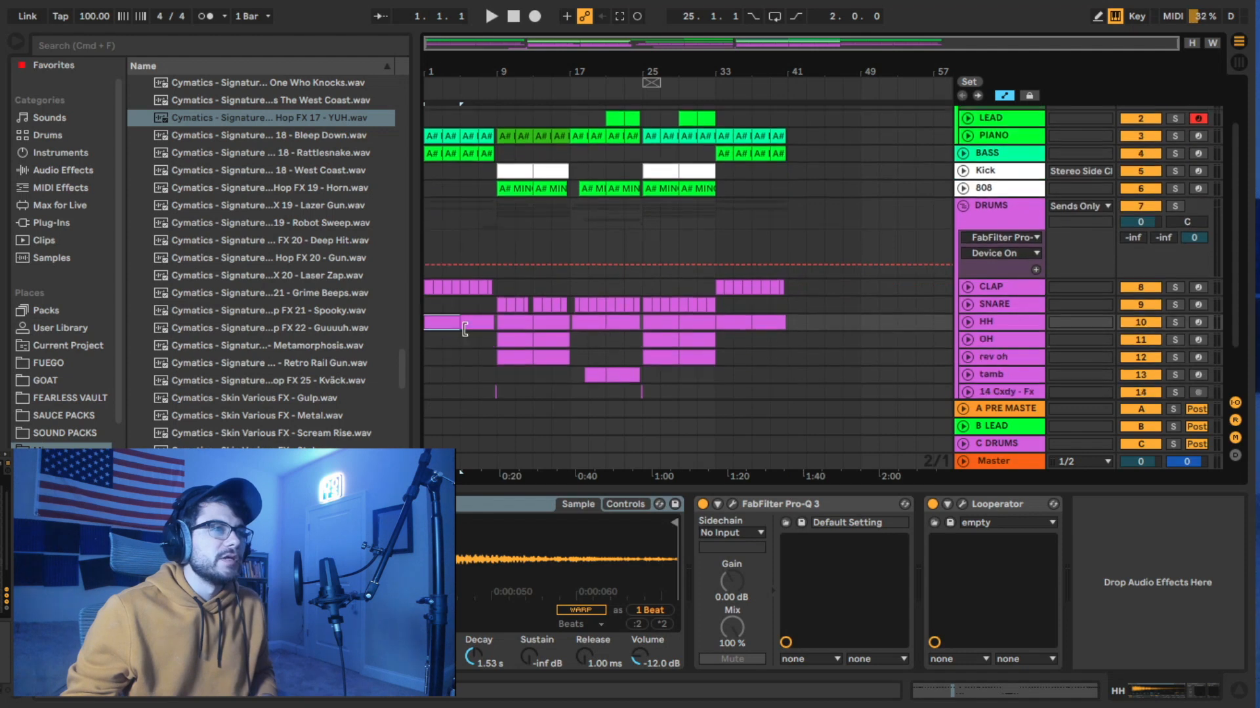
{"action": "scroll", "coordinate": [470, 283], "scroll_direction": "up", "scroll_amount": 3}
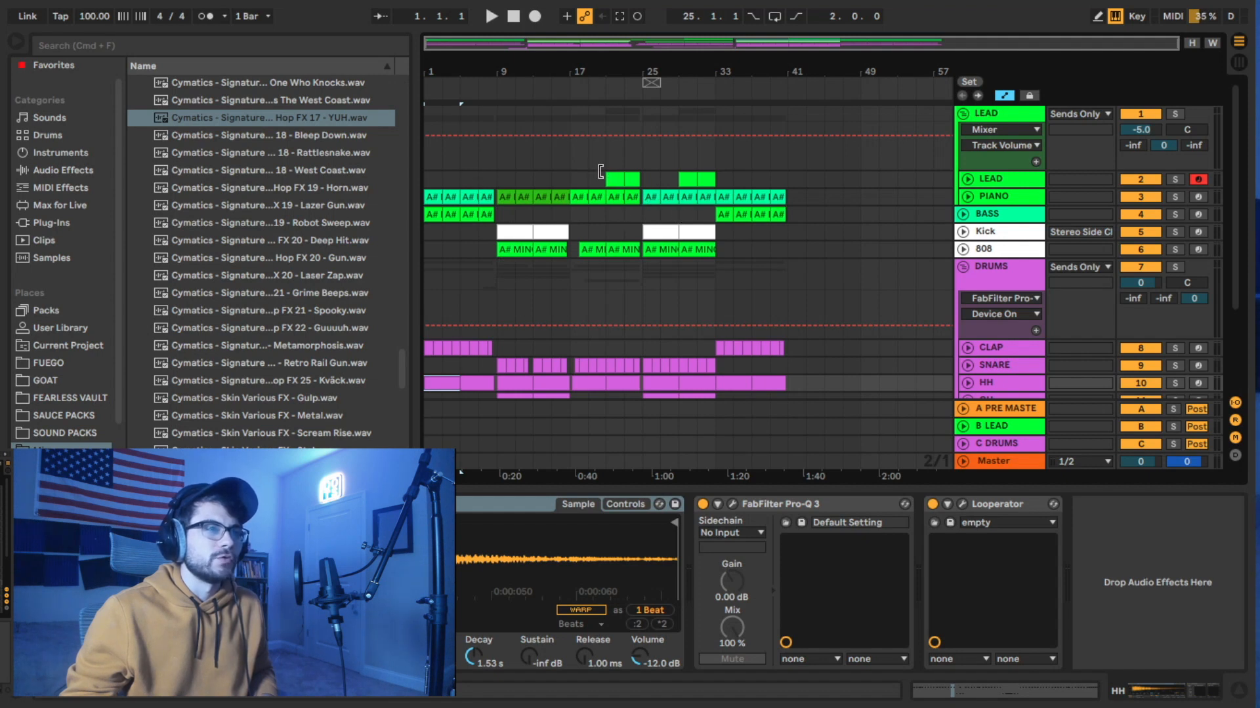
{"action": "left_click_drag", "start_coordinate": [599, 181], "coordinate": [702, 189]}
{"action": "left_click", "coordinate": [572, 182]}
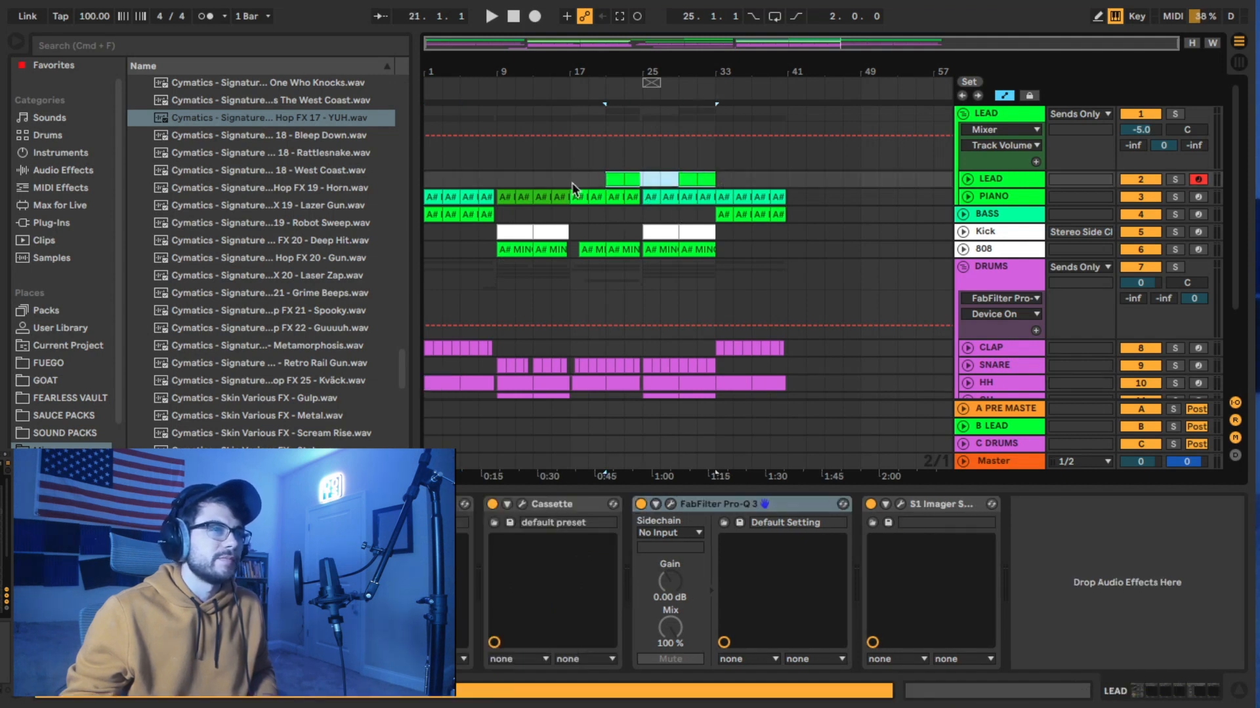
{"action": "left_click", "coordinate": [552, 179]}
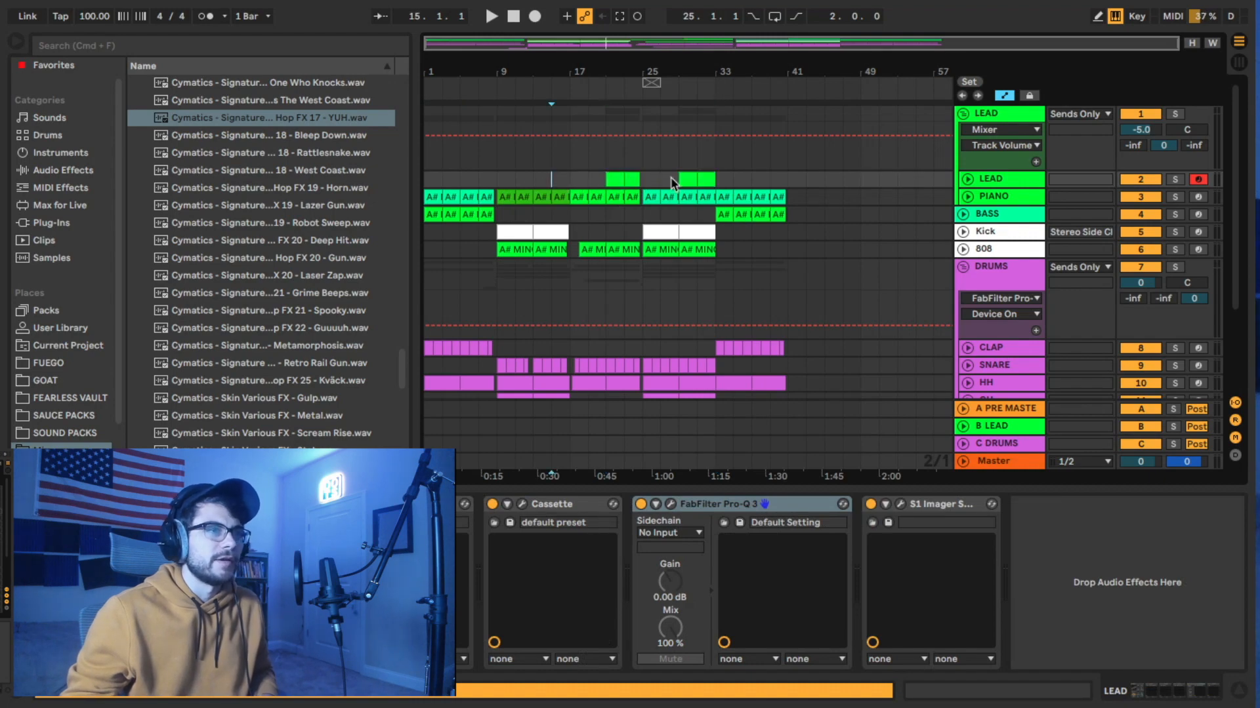
{"action": "double_click", "coordinate": [468, 195]}
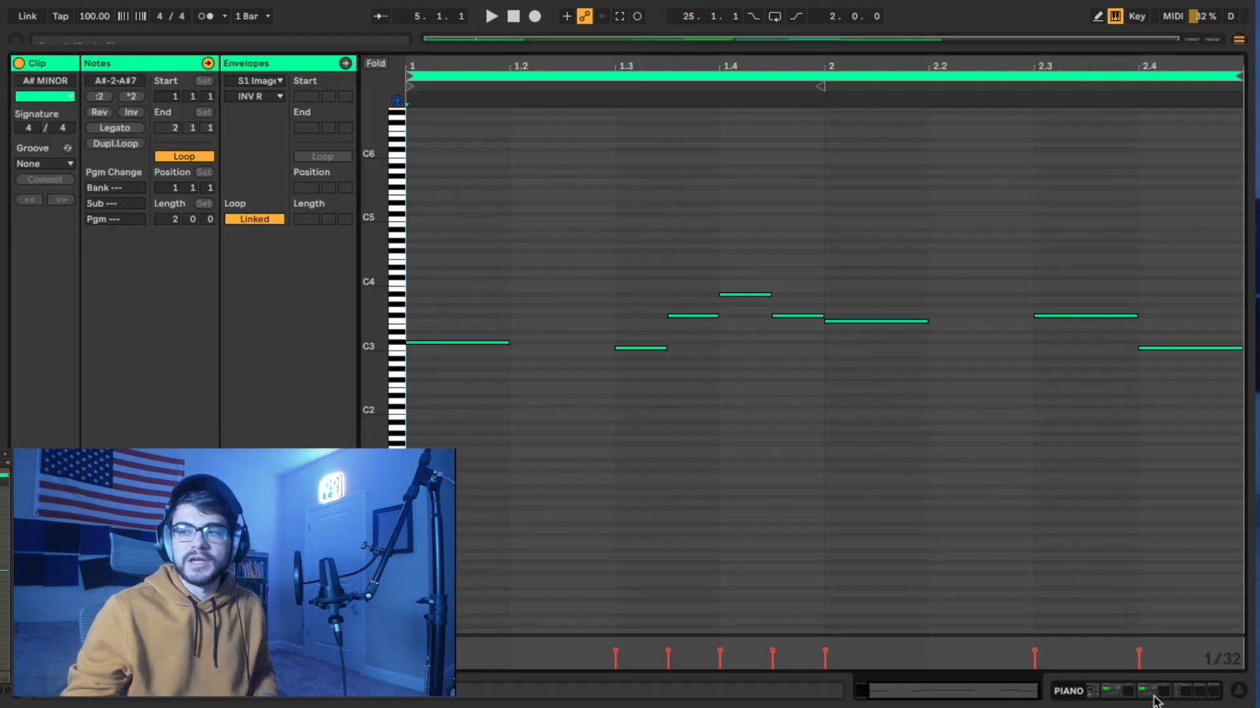
{"action": "left_click", "coordinate": [1152, 701]}
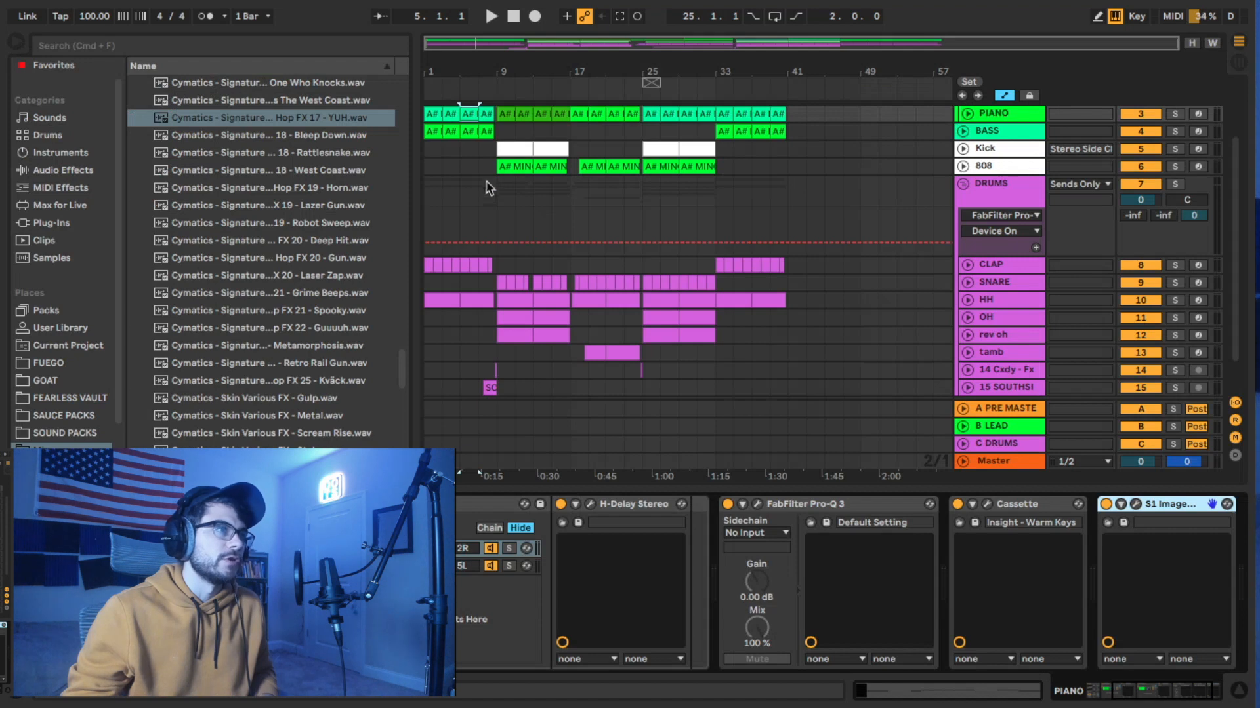
Open the PIANO clip at bar 9 and examine its F#4 and F4 notes around beat 2.
{"action": "scroll", "coordinate": [498, 182], "scroll_direction": "up", "scroll_amount": 2}
{"action": "left_click", "coordinate": [507, 151]}
{"action": "scroll", "coordinate": [495, 139], "scroll_direction": "down", "scroll_amount": 2}
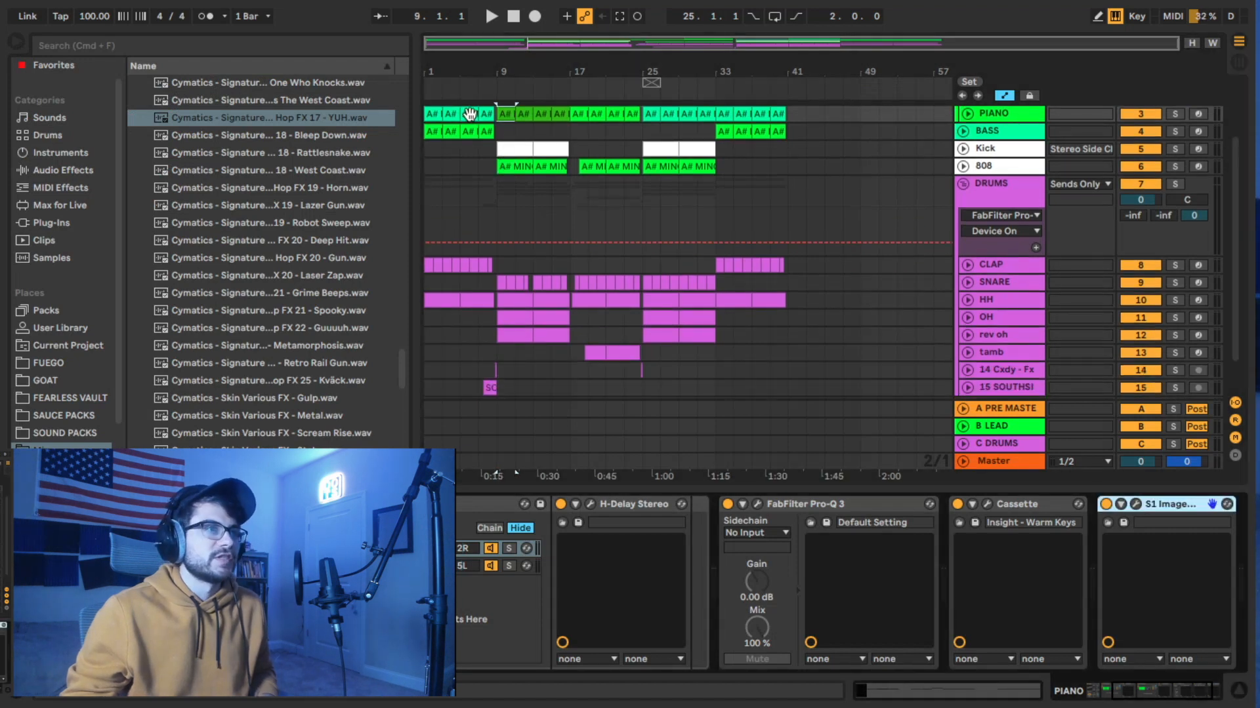
{"action": "left_click", "coordinate": [469, 114]}
{"action": "scroll", "coordinate": [586, 215], "scroll_direction": "up", "scroll_amount": 5}
{"action": "double_click", "coordinate": [579, 199]}
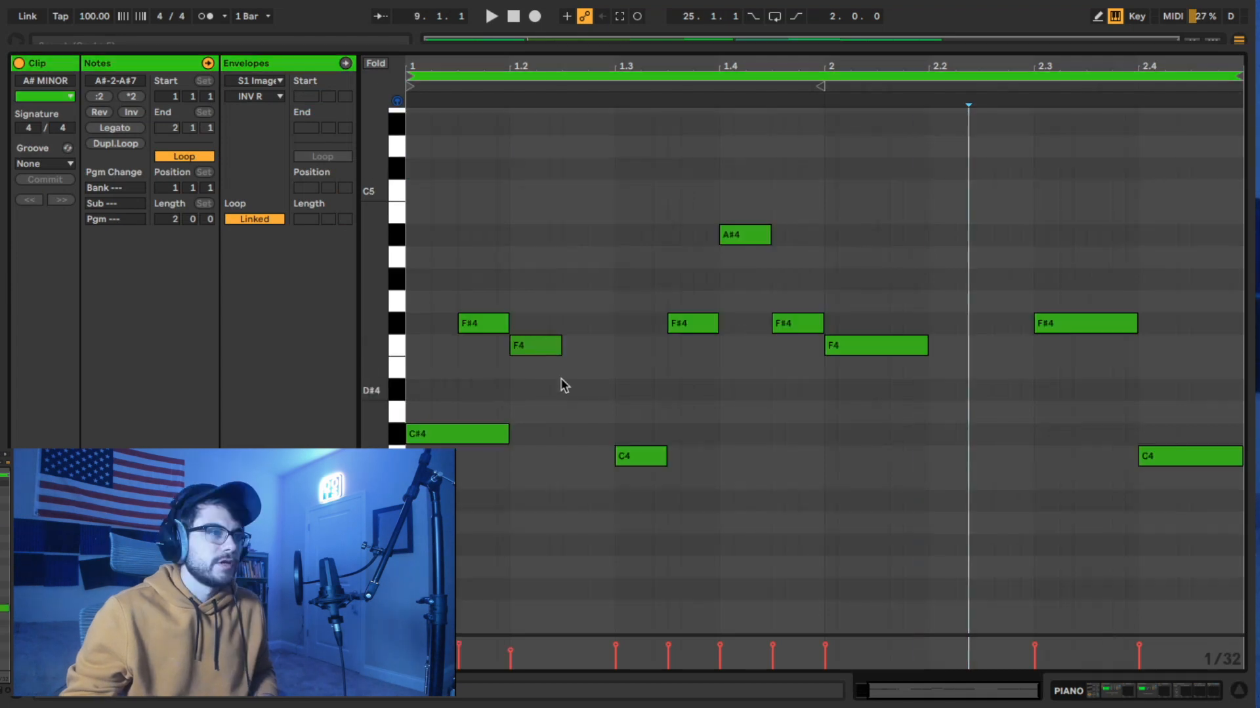
{"action": "scroll", "coordinate": [525, 390], "scroll_direction": "up", "scroll_amount": 1}
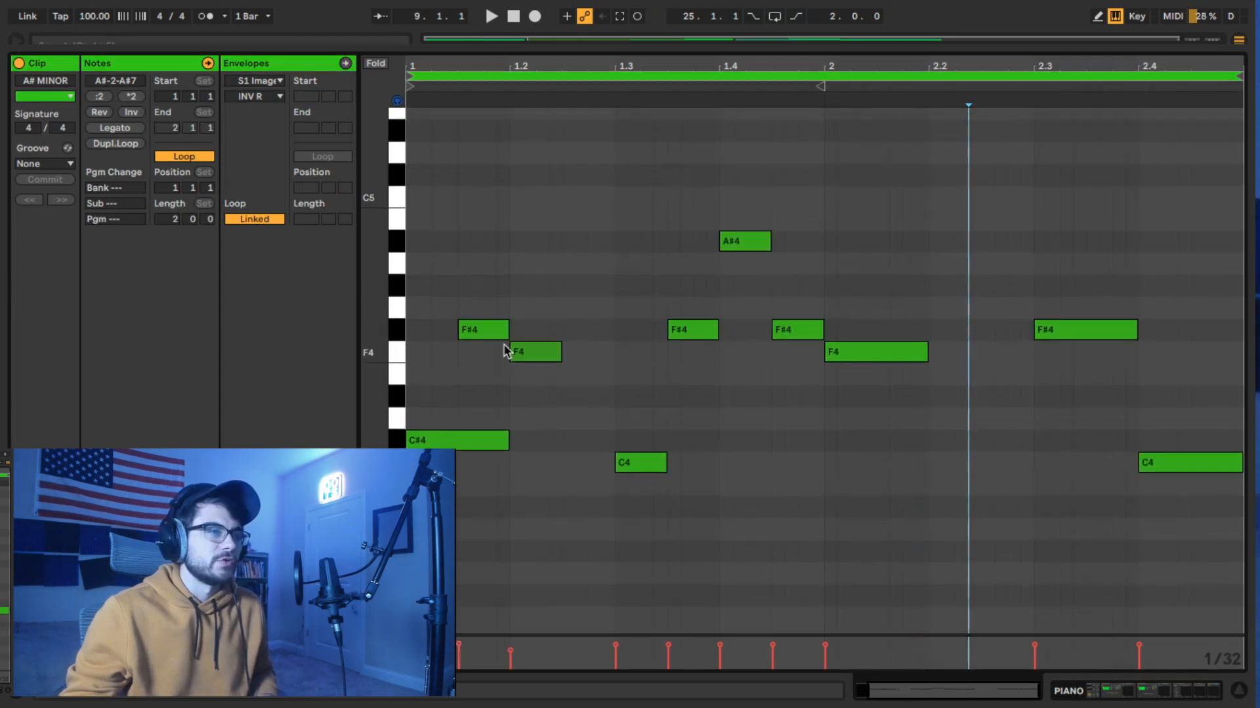
{"action": "left_click", "coordinate": [498, 334]}
{"action": "left_click", "coordinate": [517, 352]}
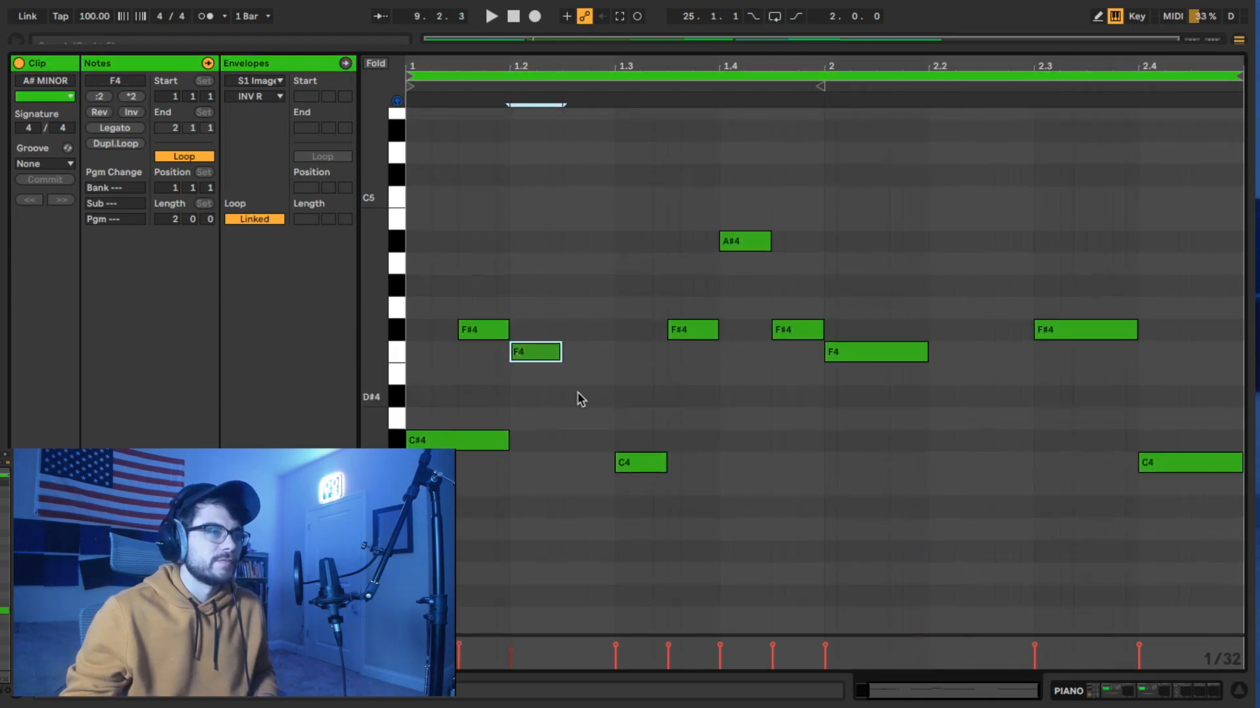
{"action": "key", "text": "space"}
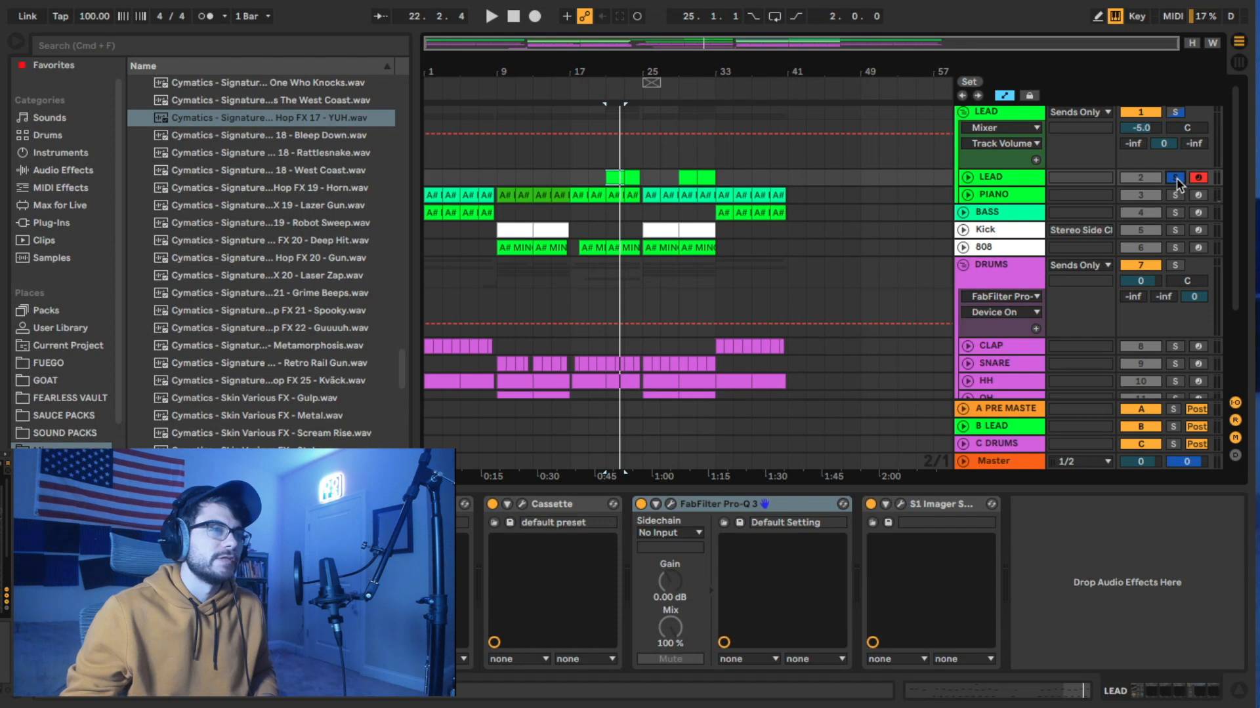
Listen to the LEAD part from bar 21 in solo, clear the solo and stop playback.
{"action": "key", "text": "space"}
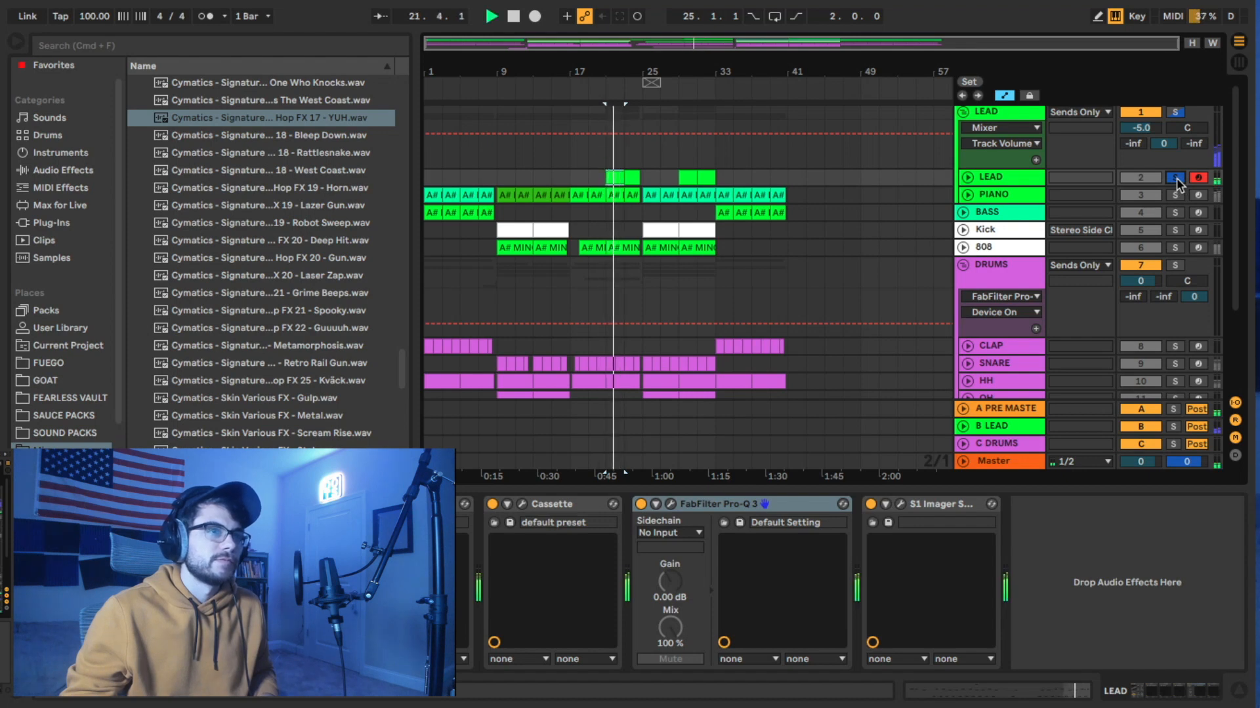
{"action": "left_click", "coordinate": [1175, 178]}
{"action": "key", "text": "space"}
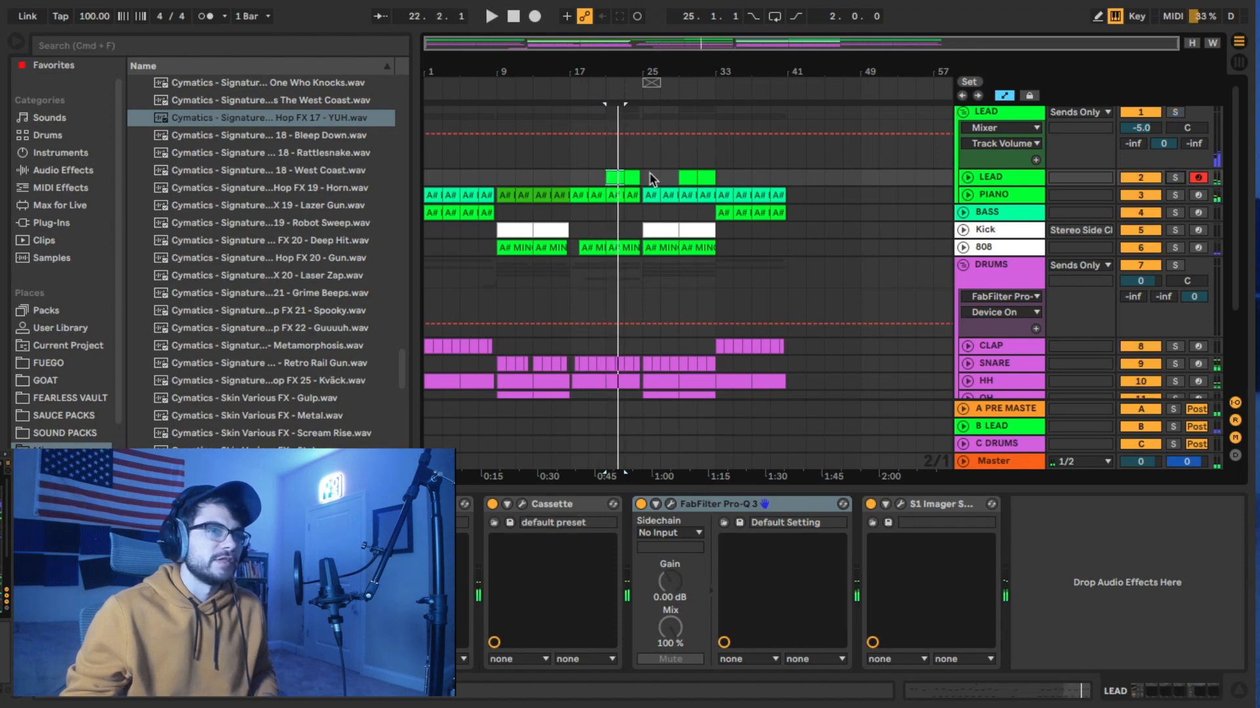
Audition the tamb clip at bar 21 in solo, clear the solo and stop playback.
{"action": "scroll", "coordinate": [653, 178], "scroll_direction": "down", "scroll_amount": 5}
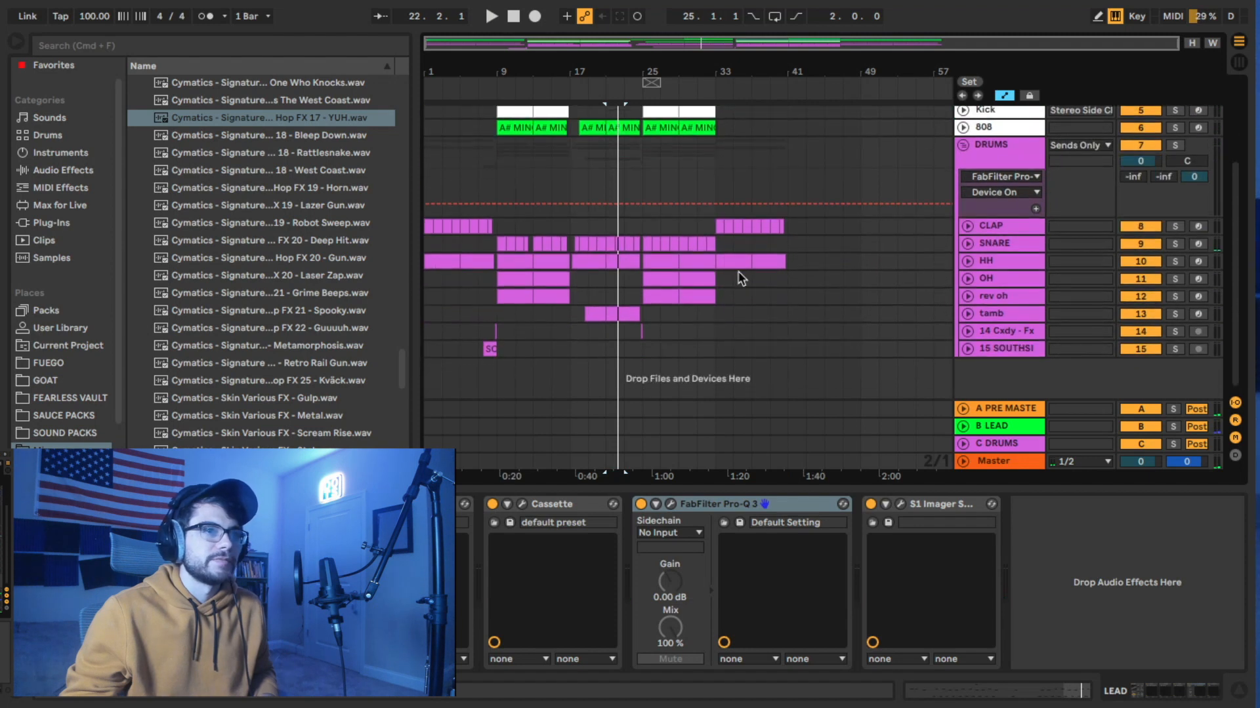
{"action": "left_click", "coordinate": [988, 318]}
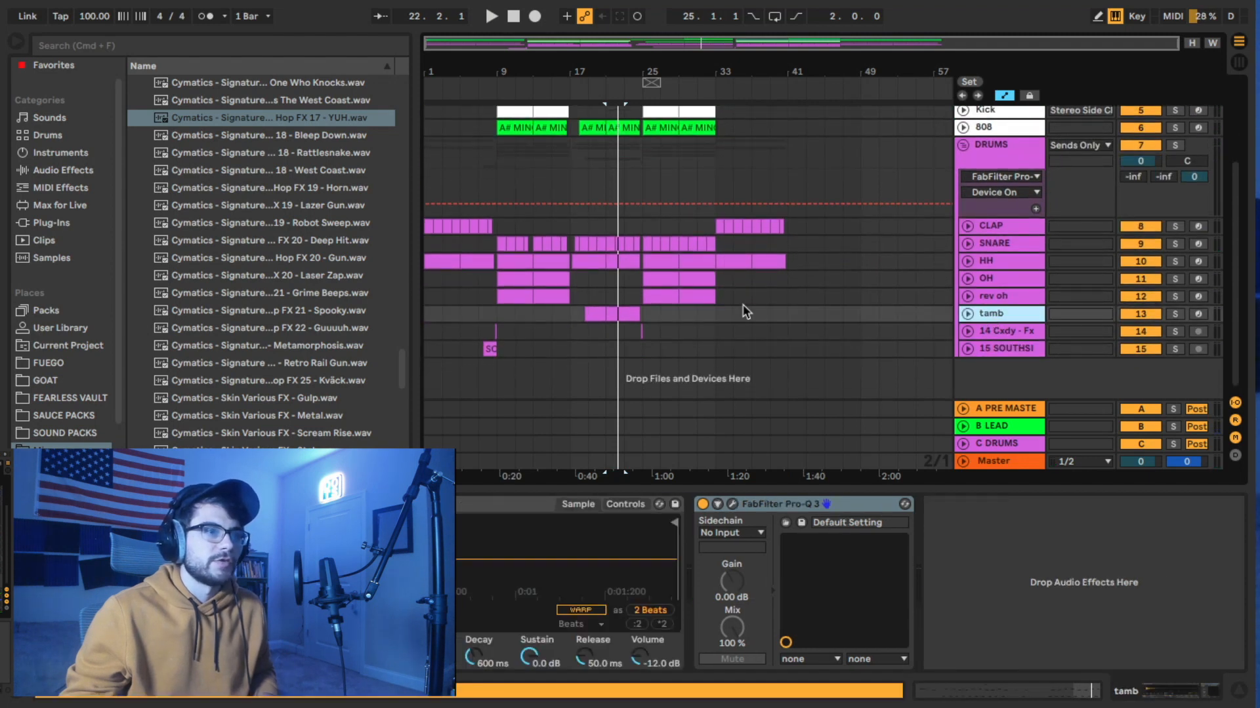
{"action": "left_click", "coordinate": [590, 309]}
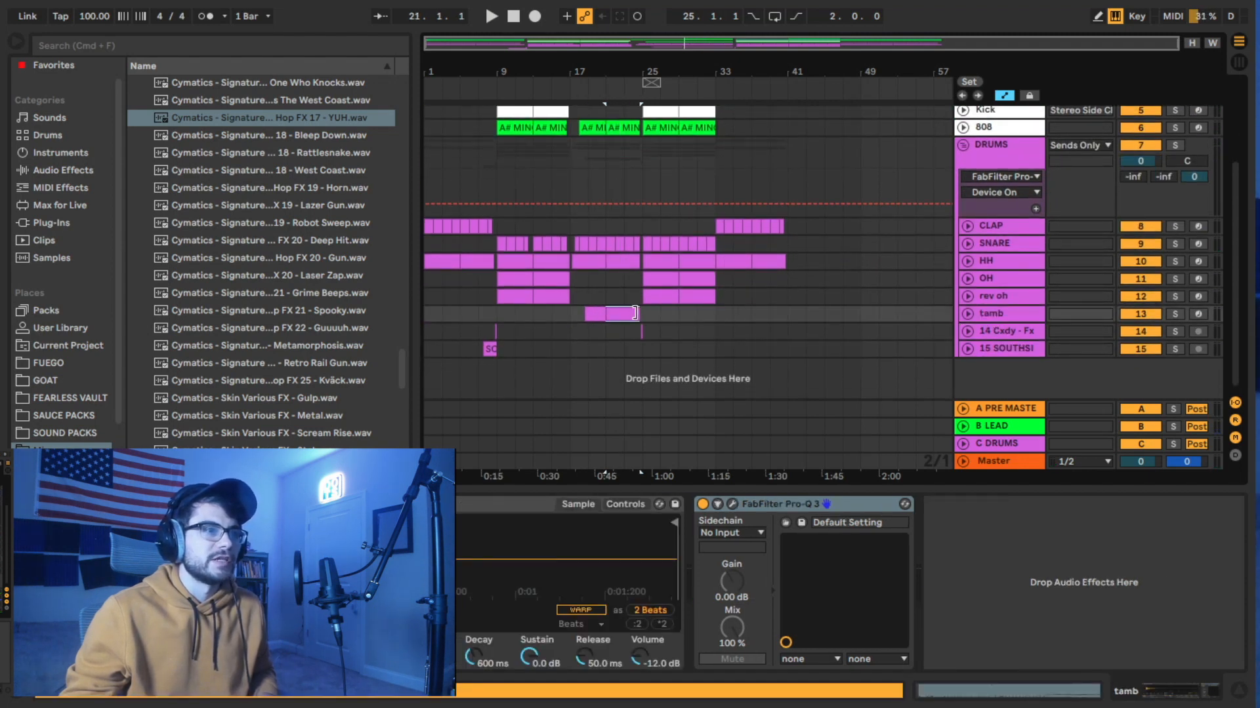
{"action": "left_click", "coordinate": [1174, 314]}
{"action": "key", "text": "space"}
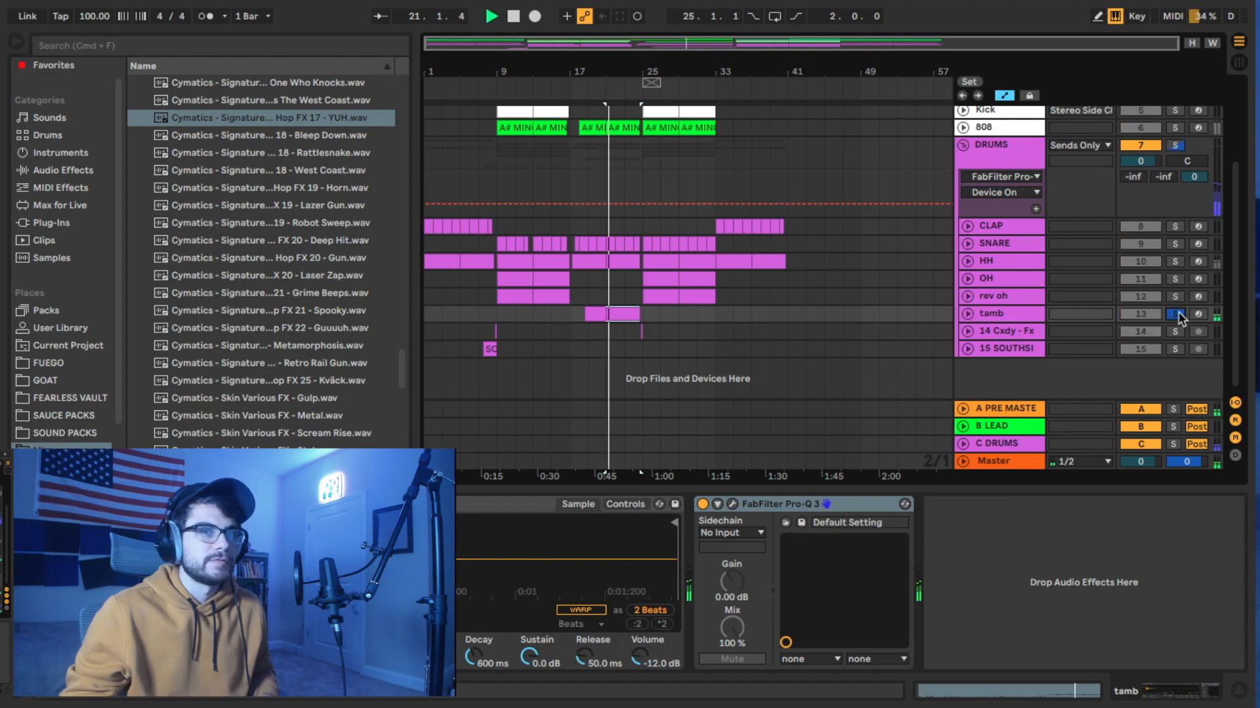
{"action": "left_click", "coordinate": [1175, 314]}
{"action": "key", "text": "space"}
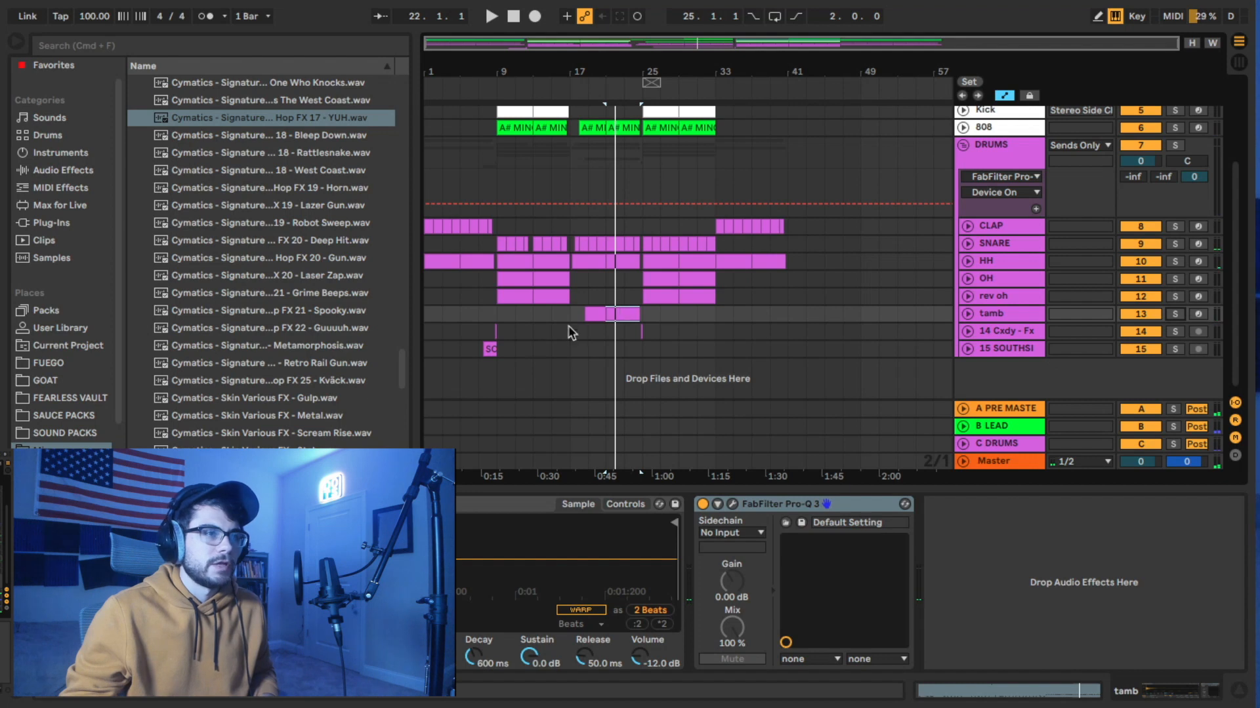
Examine the FX clips on tracks 14 and 15 that lead into bar 9.
{"action": "left_click", "coordinate": [489, 348]}
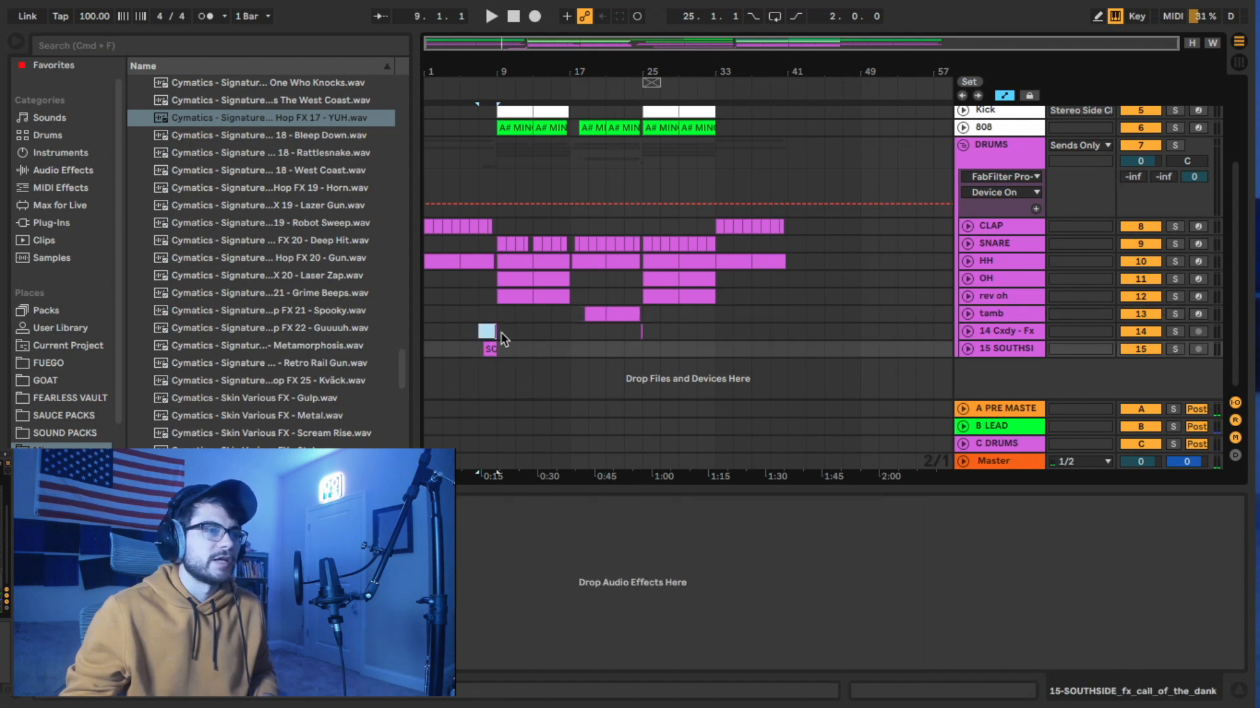
{"action": "left_click", "coordinate": [501, 332]}
{"action": "scroll", "coordinate": [512, 332], "scroll_direction": "up", "scroll_amount": 5}
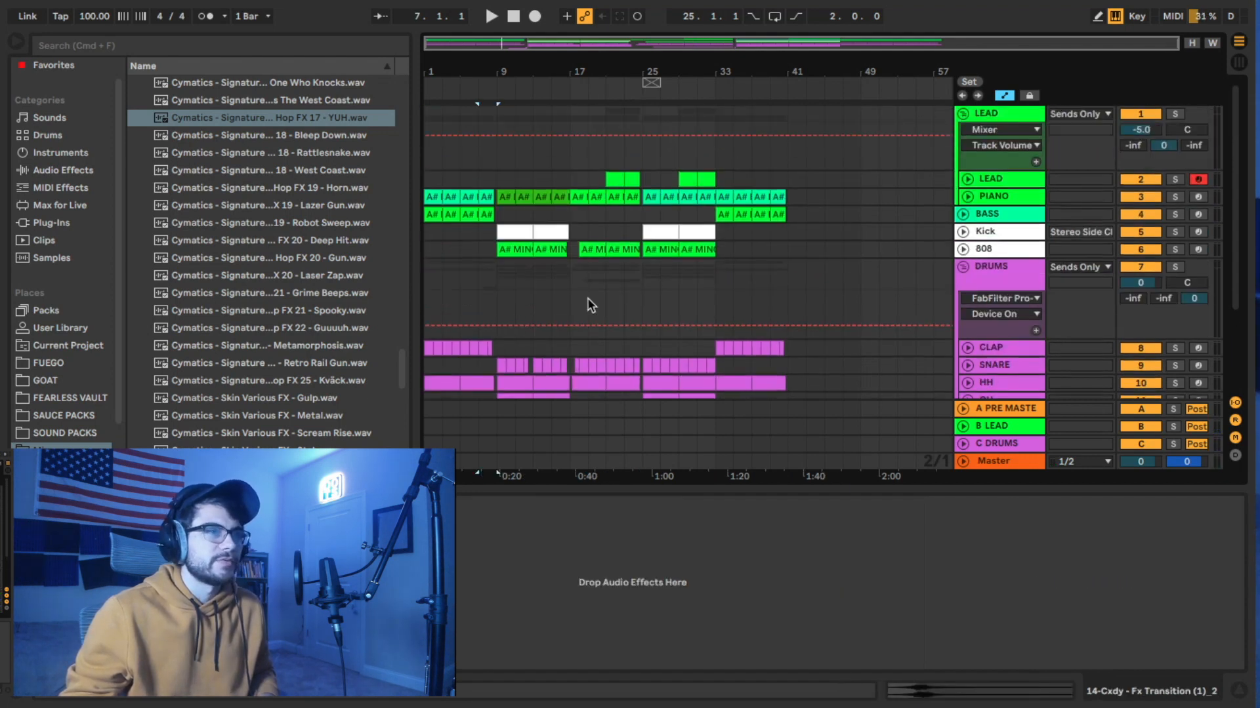
{"action": "scroll", "coordinate": [591, 305], "scroll_direction": "down", "scroll_amount": 3}
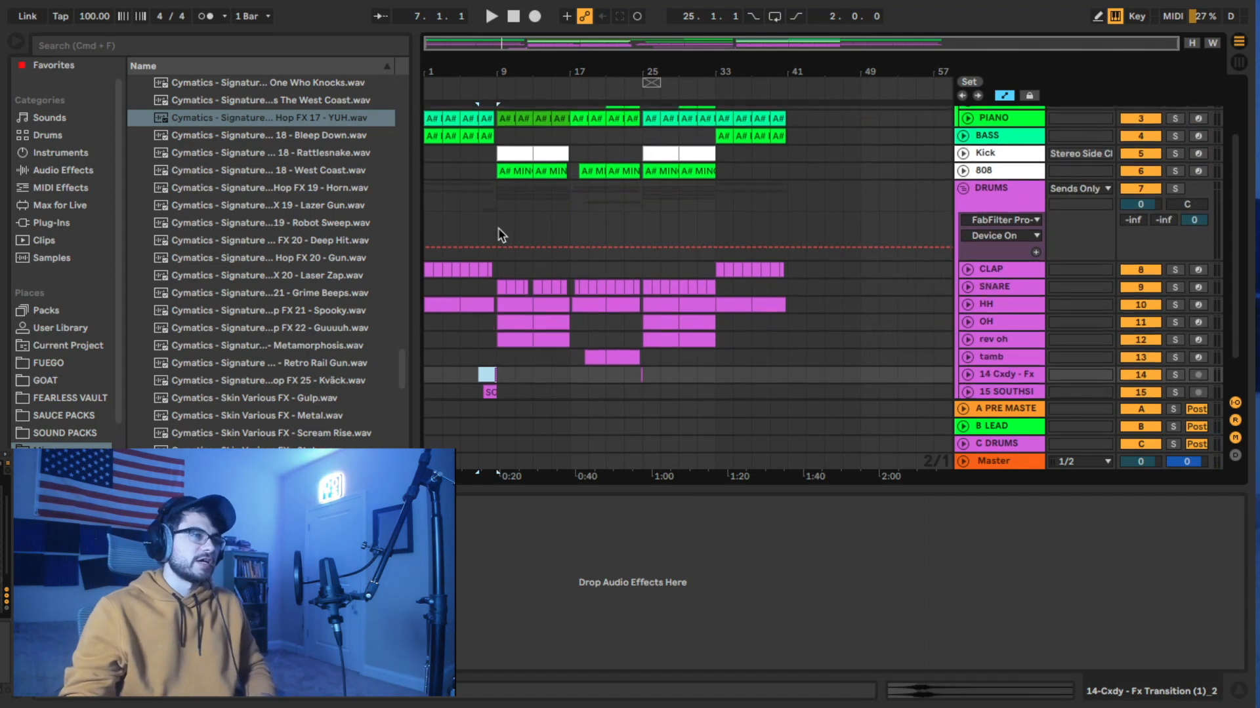
{"action": "scroll", "coordinate": [501, 246], "scroll_direction": "up", "scroll_amount": 1}
Inspect the CLAP sections in the intro and from bar 33 on.
{"action": "left_click", "coordinate": [494, 271]}
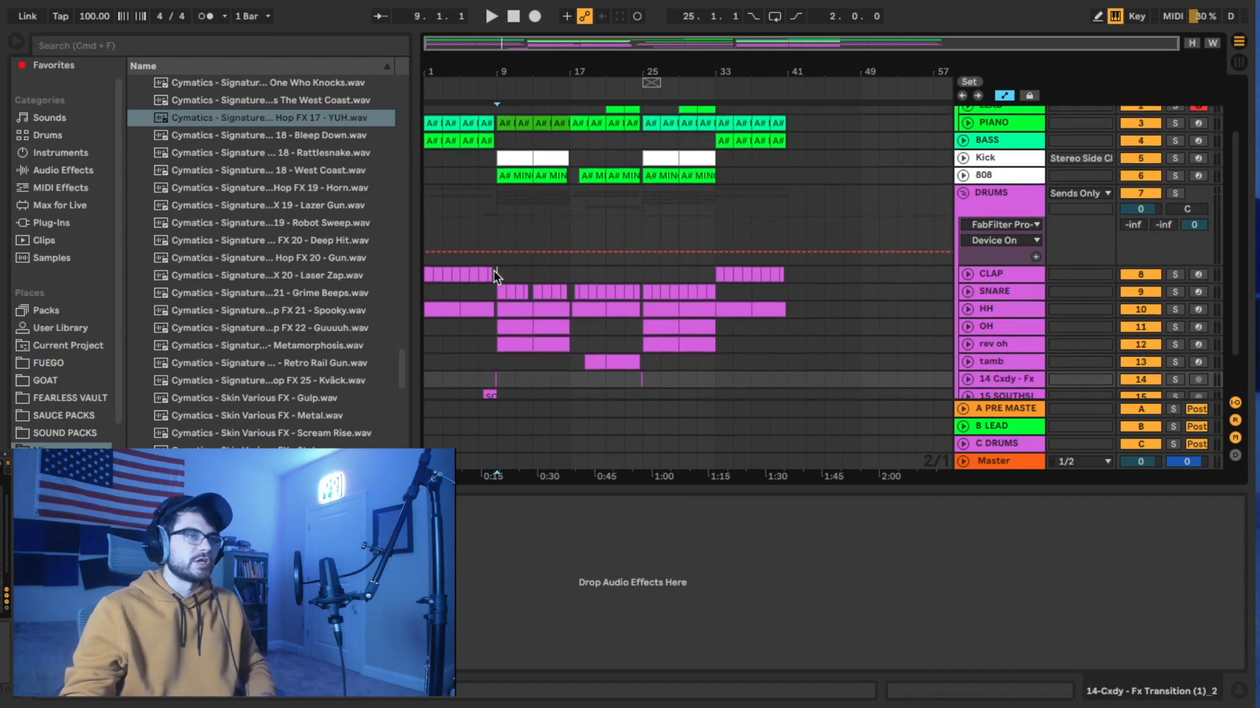
{"action": "left_click", "coordinate": [425, 273]}
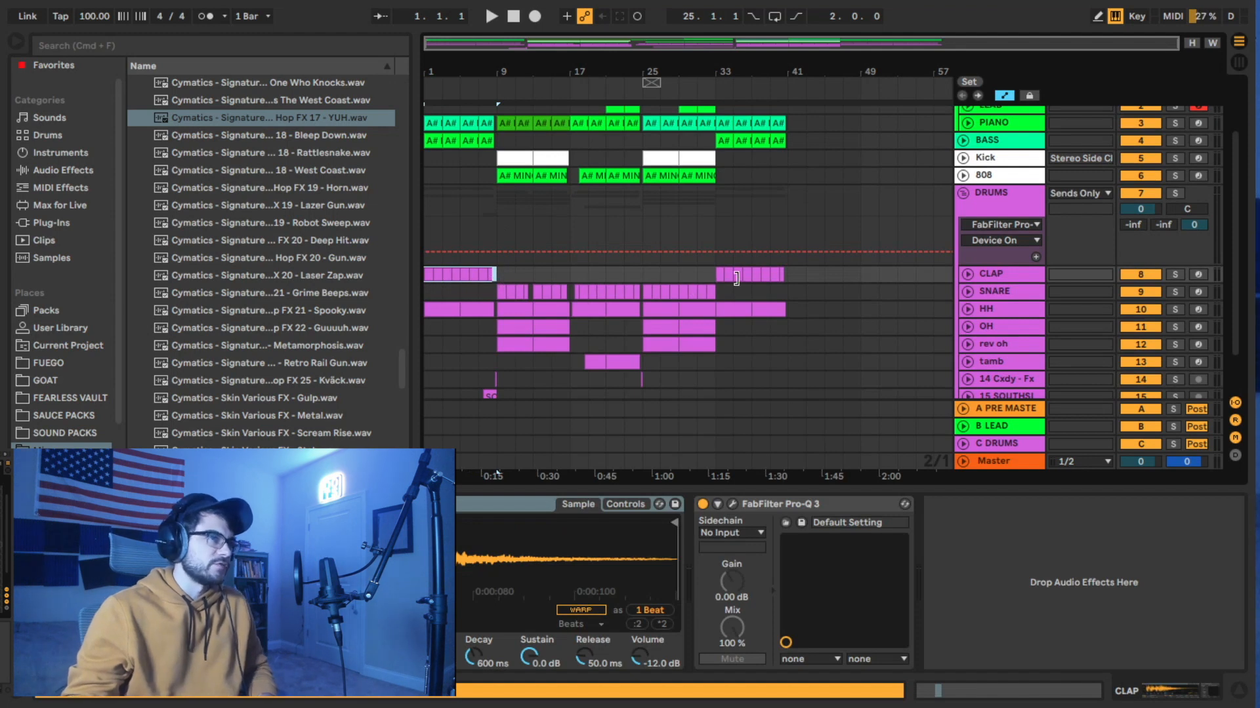
{"action": "left_click", "coordinate": [717, 273]}
Play the full arrangement from bar 1.
{"action": "left_click", "coordinate": [789, 308]}
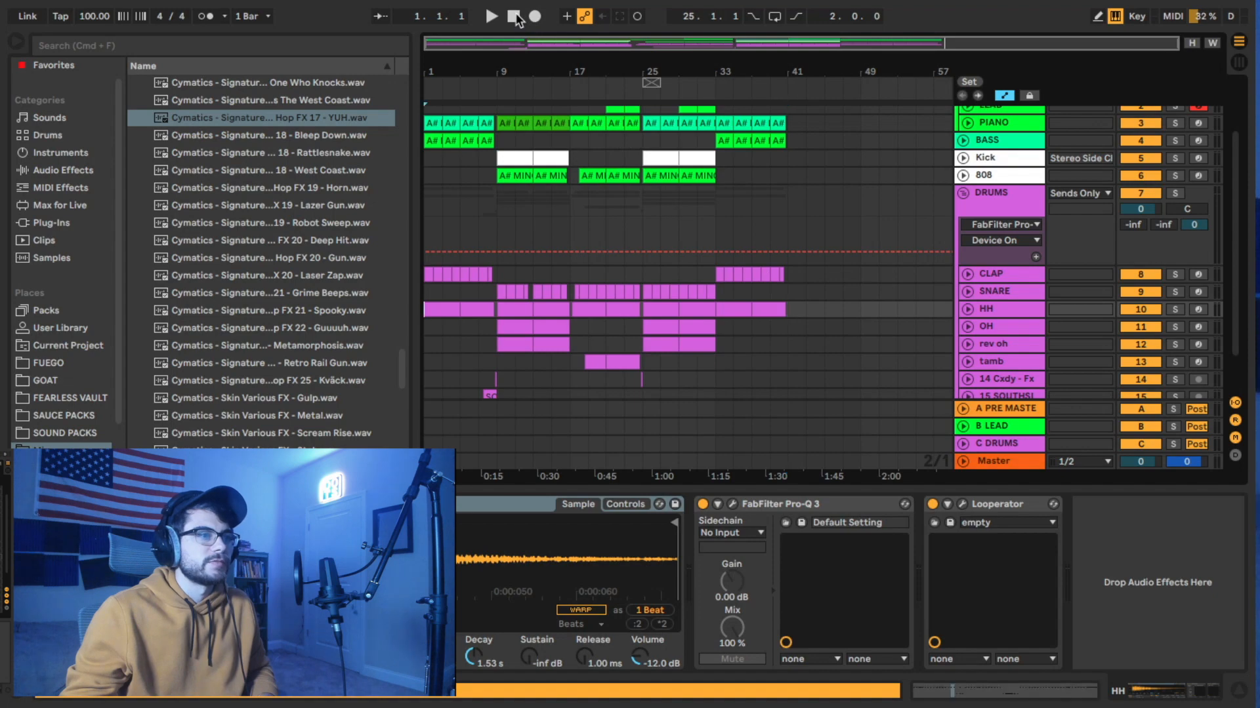
{"action": "key", "text": "space"}
{"action": "scroll", "coordinate": [567, 272], "scroll_direction": "up", "scroll_amount": 2}
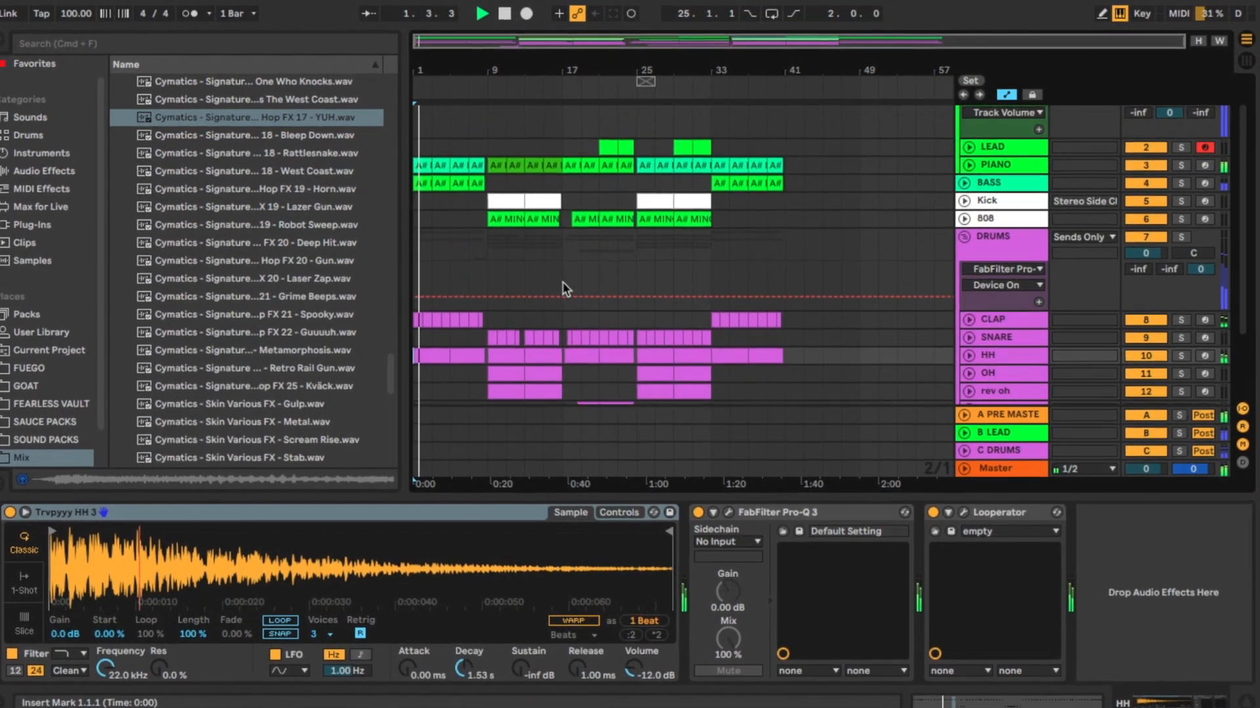
Unfold FX tracks 14 and 15 and inspect their clips leading into bar 9.
{"action": "scroll", "coordinate": [562, 281], "scroll_direction": "down", "scroll_amount": 3}
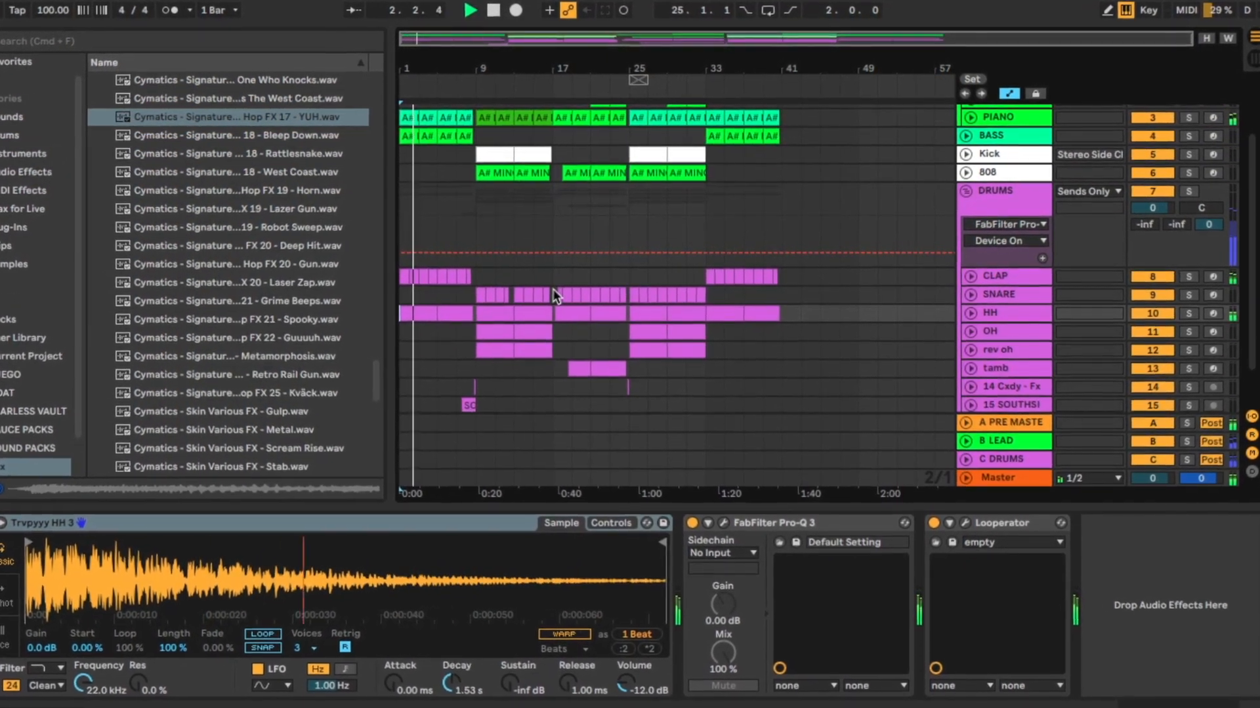
{"action": "scroll", "coordinate": [554, 295], "scroll_direction": "up", "scroll_amount": 3}
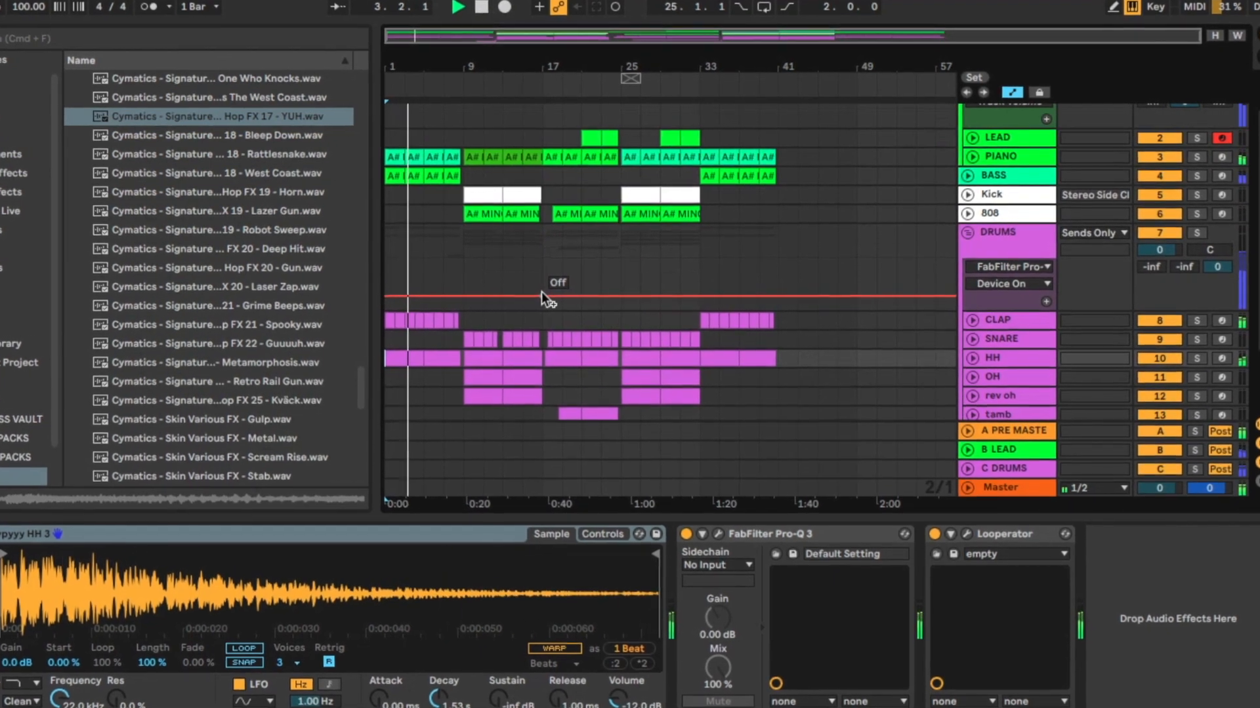
{"action": "scroll", "coordinate": [541, 292], "scroll_direction": "down", "scroll_amount": 1}
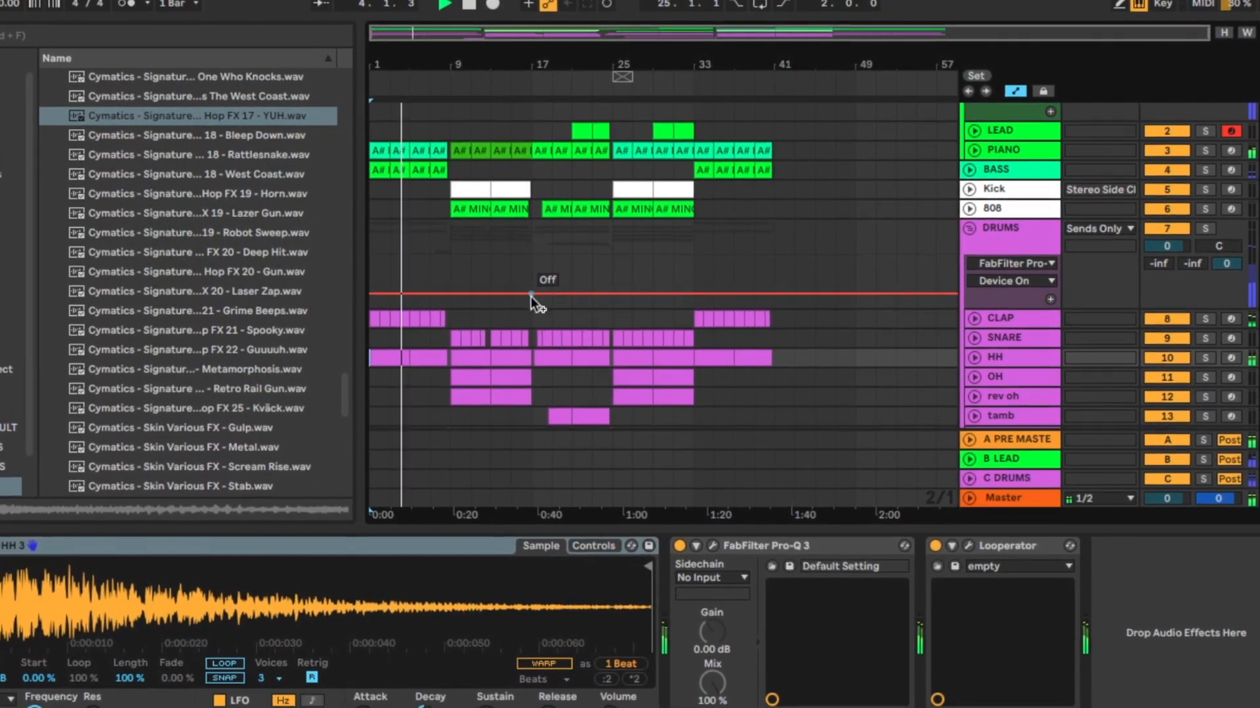
{"action": "scroll", "coordinate": [530, 297], "scroll_direction": "down", "scroll_amount": 3}
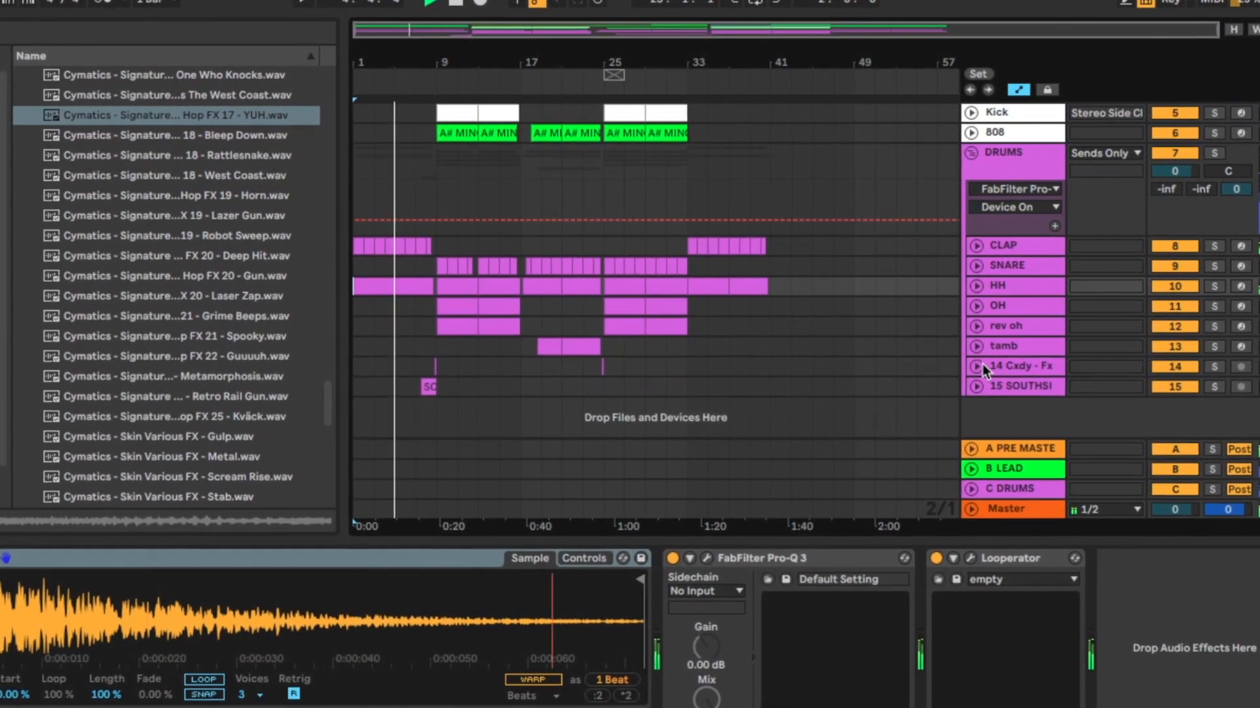
{"action": "left_click", "coordinate": [978, 366]}
{"action": "scroll", "coordinate": [977, 387], "scroll_direction": "down", "scroll_amount": 1}
{"action": "left_click", "coordinate": [977, 421]}
{"action": "scroll", "coordinate": [756, 331], "scroll_direction": "down", "scroll_amount": 3}
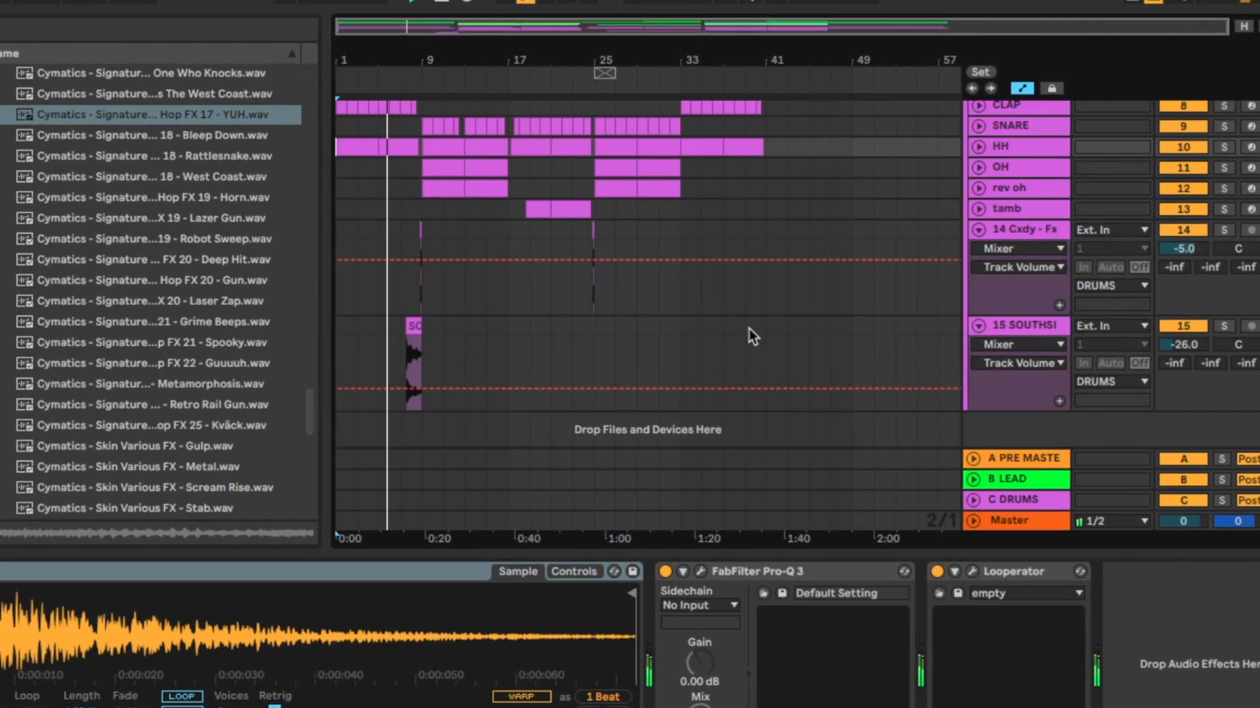
{"action": "left_click_drag", "start_coordinate": [418, 61], "coordinate": [503, 170]}
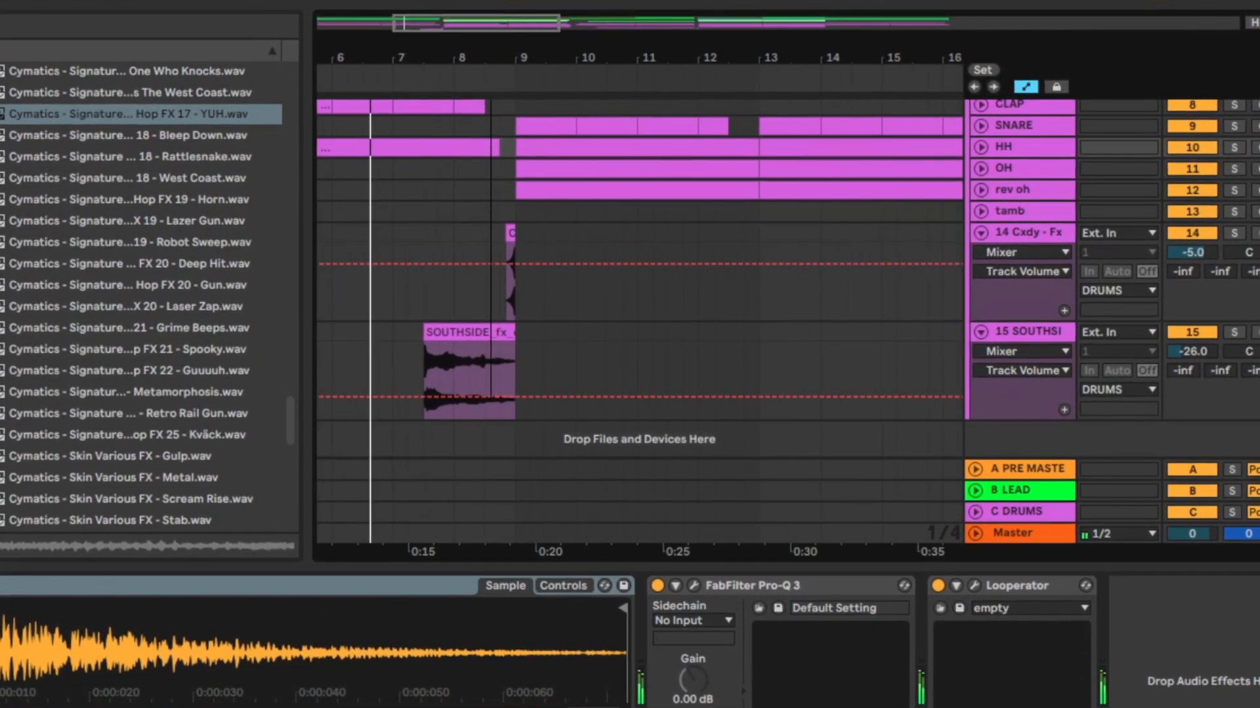
Follow the playback through the transition at bar 9 across the drum, Kick and 808 tracks.
{"action": "scroll", "coordinate": [562, 323], "scroll_direction": "up", "scroll_amount": 1}
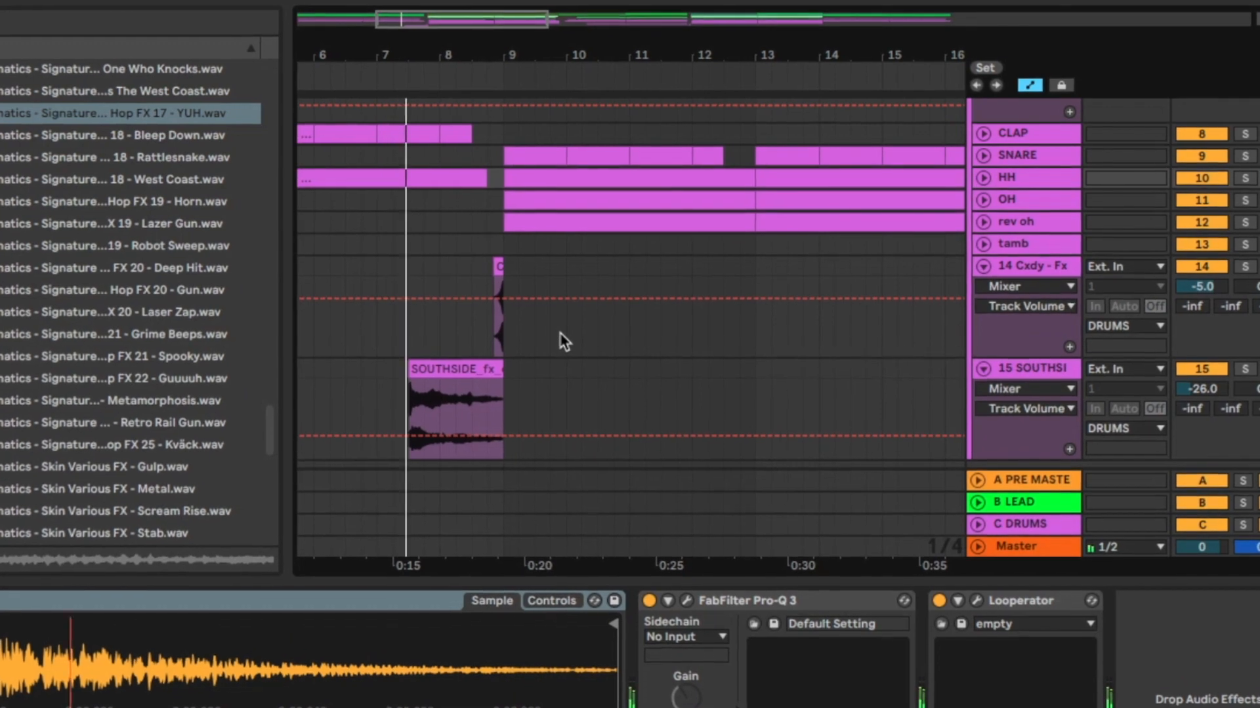
{"action": "scroll", "coordinate": [561, 340], "scroll_direction": "up", "scroll_amount": 3}
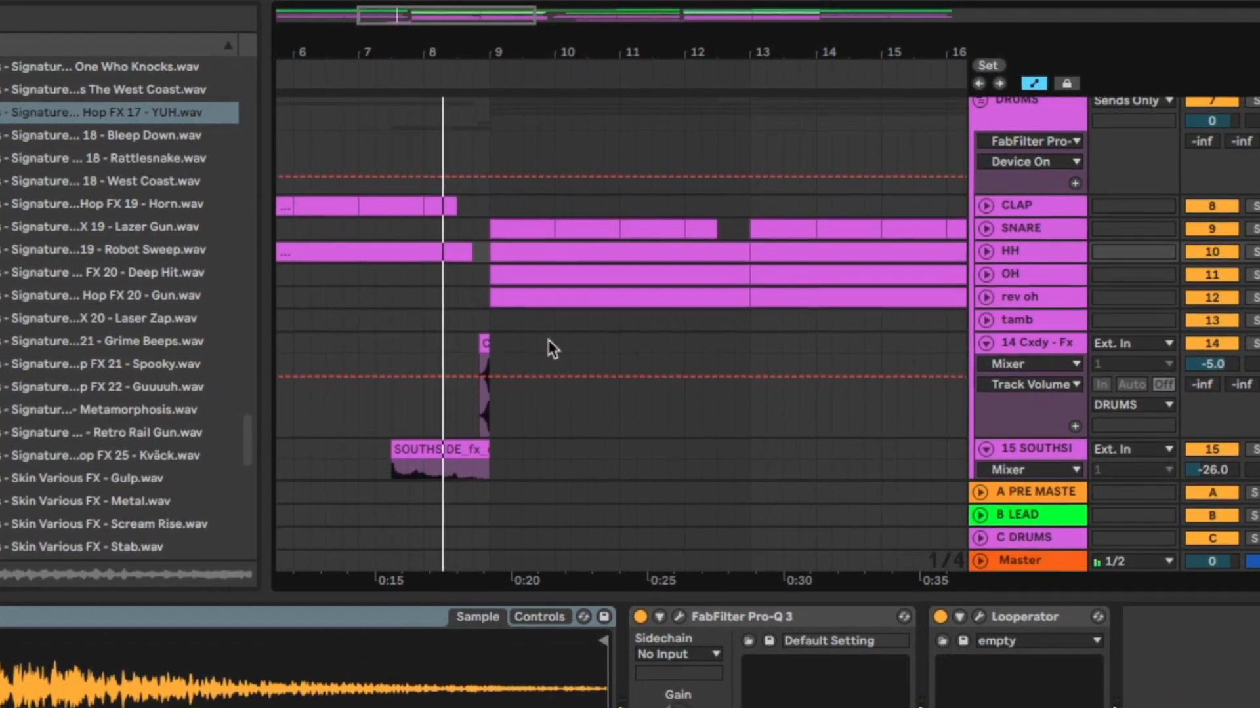
{"action": "scroll", "coordinate": [549, 339], "scroll_direction": "up", "scroll_amount": 1}
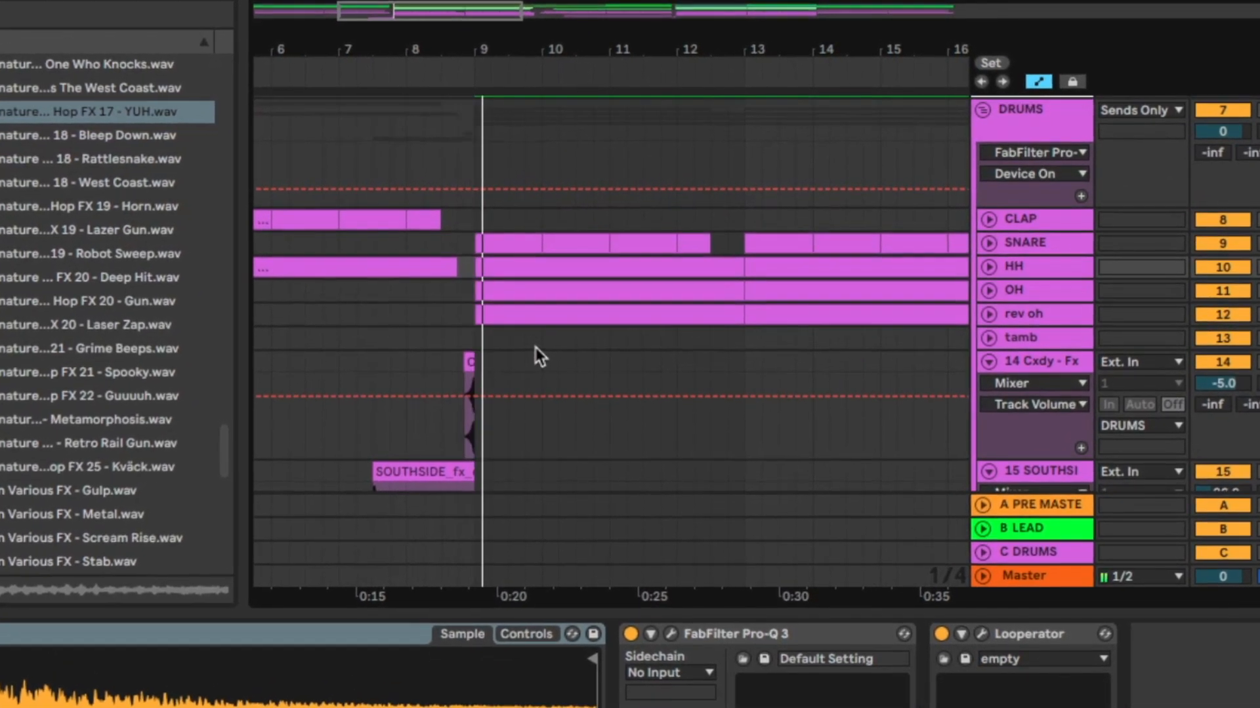
{"action": "scroll", "coordinate": [536, 347], "scroll_direction": "up", "scroll_amount": 2}
{"action": "left_click_drag", "start_coordinate": [622, 56], "coordinate": [377, 39]}
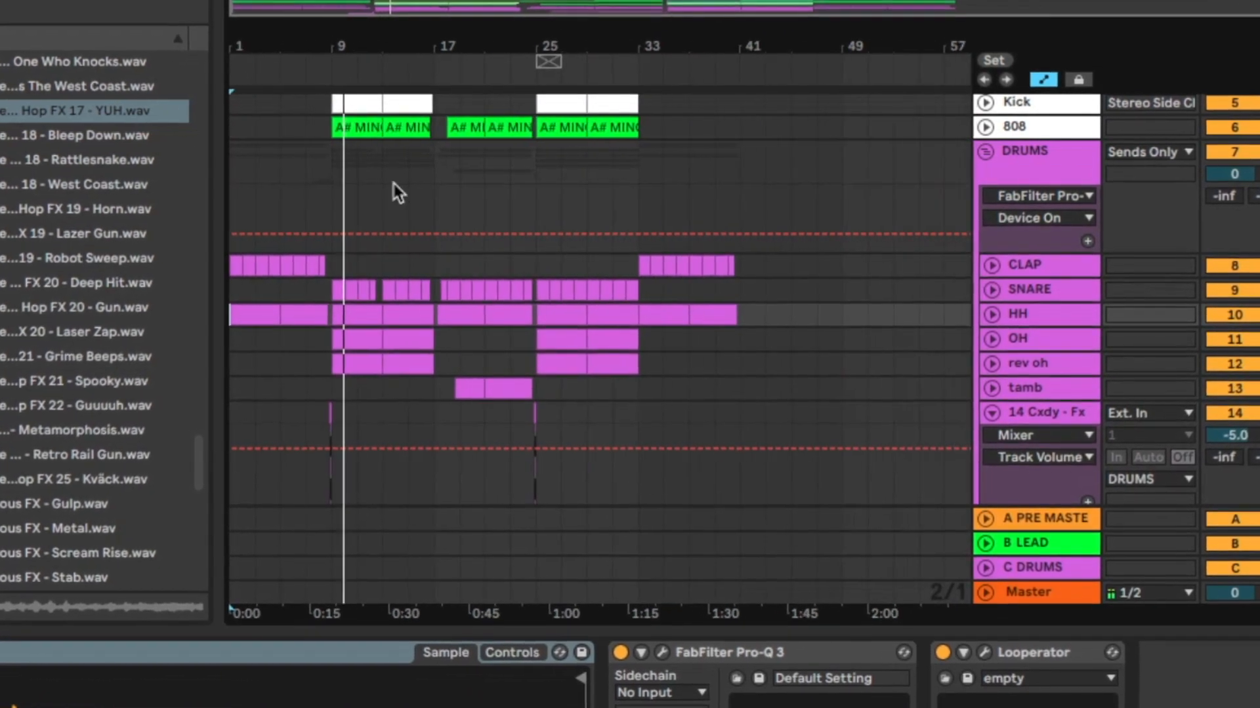
{"action": "scroll", "coordinate": [407, 223], "scroll_direction": "up", "scroll_amount": 3}
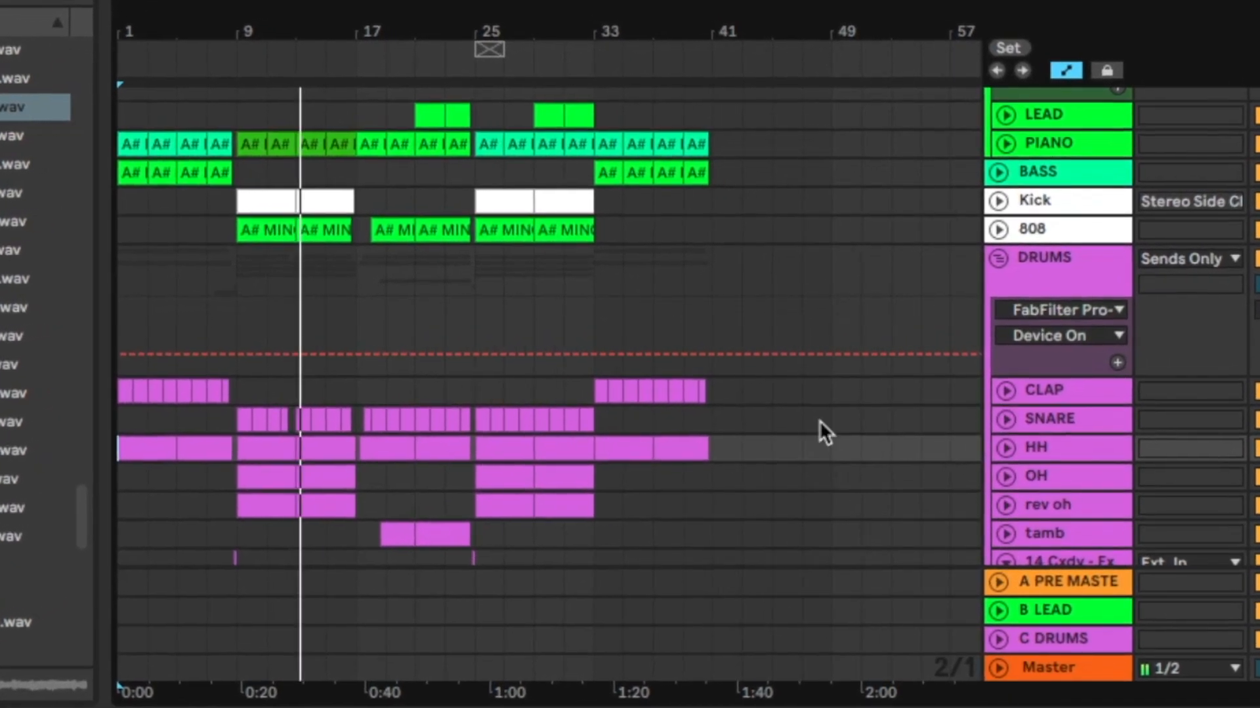
Unfold the tamb track, fold FX tracks 14 and 15, and inspect the tamb clips before bar 25.
{"action": "scroll", "coordinate": [818, 420], "scroll_direction": "down", "scroll_amount": 1}
{"action": "scroll", "coordinate": [535, 361], "scroll_direction": "down", "scroll_amount": 2}
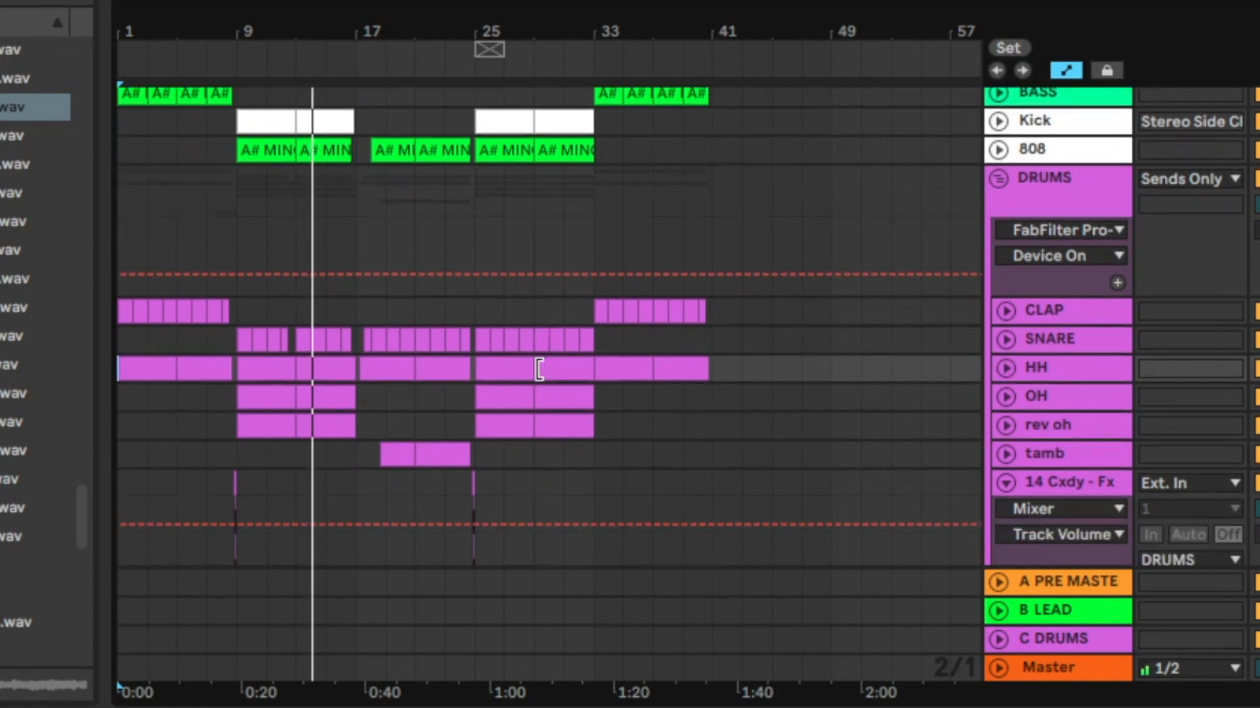
{"action": "left_click", "coordinate": [1007, 455]}
{"action": "scroll", "coordinate": [1008, 453], "scroll_direction": "down", "scroll_amount": 5}
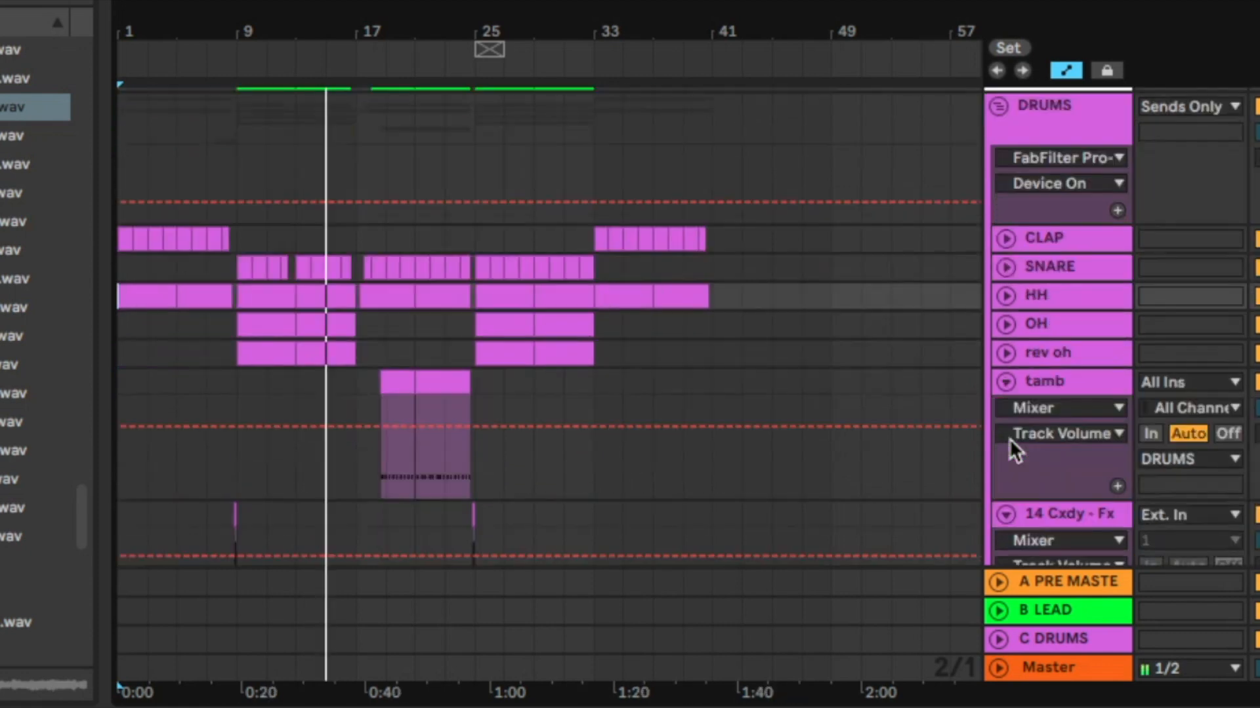
{"action": "left_click", "coordinate": [1005, 439]}
{"action": "left_click", "coordinate": [1006, 463]}
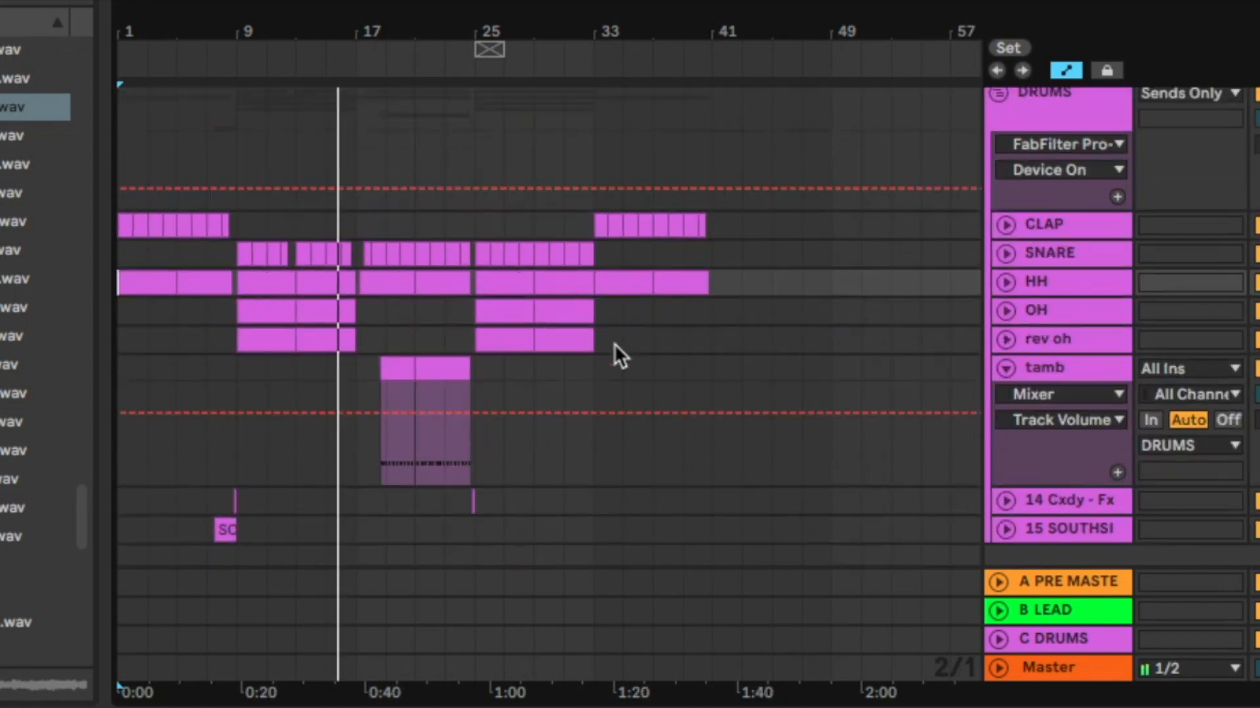
{"action": "left_click_drag", "start_coordinate": [432, 16], "coordinate": [581, 141]}
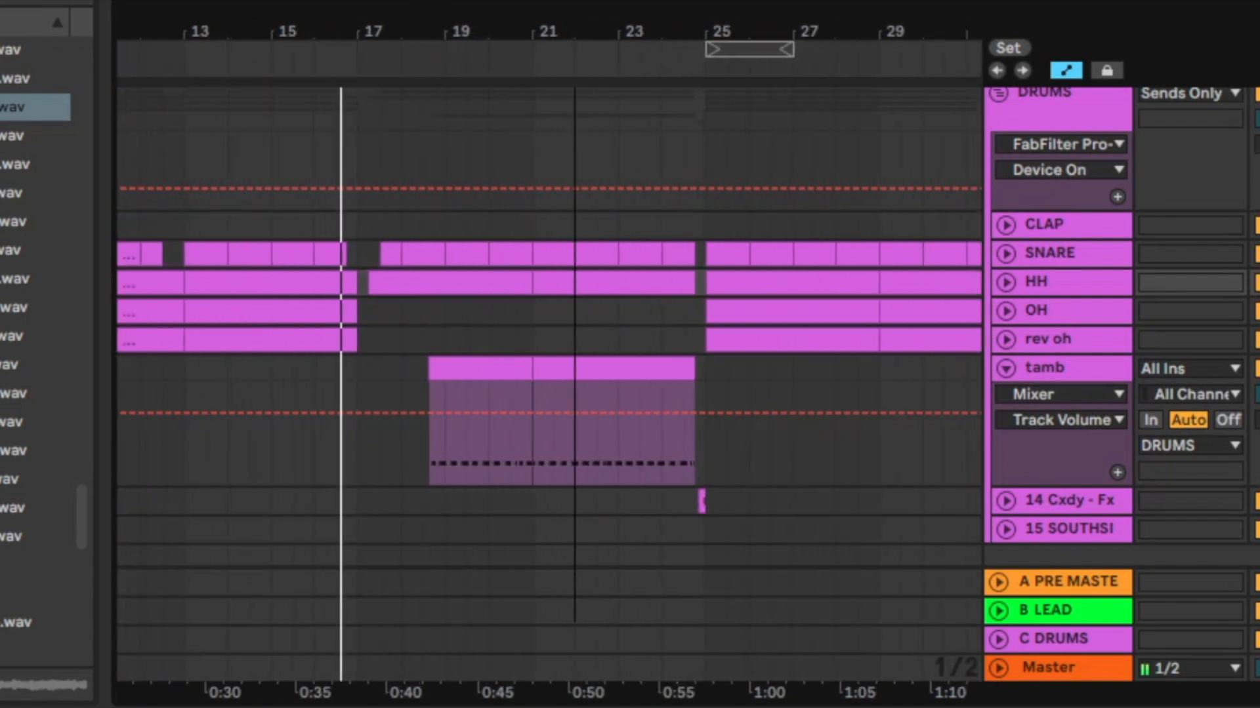
Unfold the HH and SNARE tracks and examine their patterns alongside the tamb between bars 17 and 25.
{"action": "scroll", "coordinate": [444, 307], "scroll_direction": "up", "scroll_amount": 2}
{"action": "left_click", "coordinate": [1006, 328]}
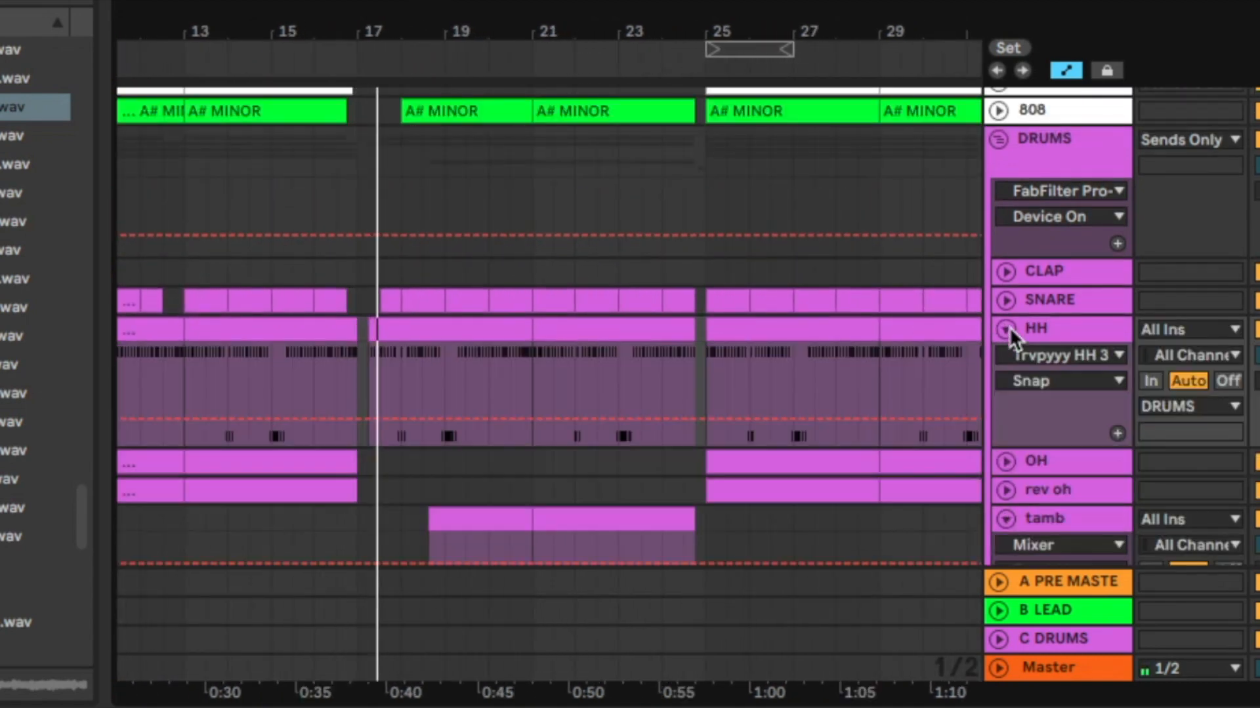
{"action": "scroll", "coordinate": [784, 315], "scroll_direction": "down", "scroll_amount": 3}
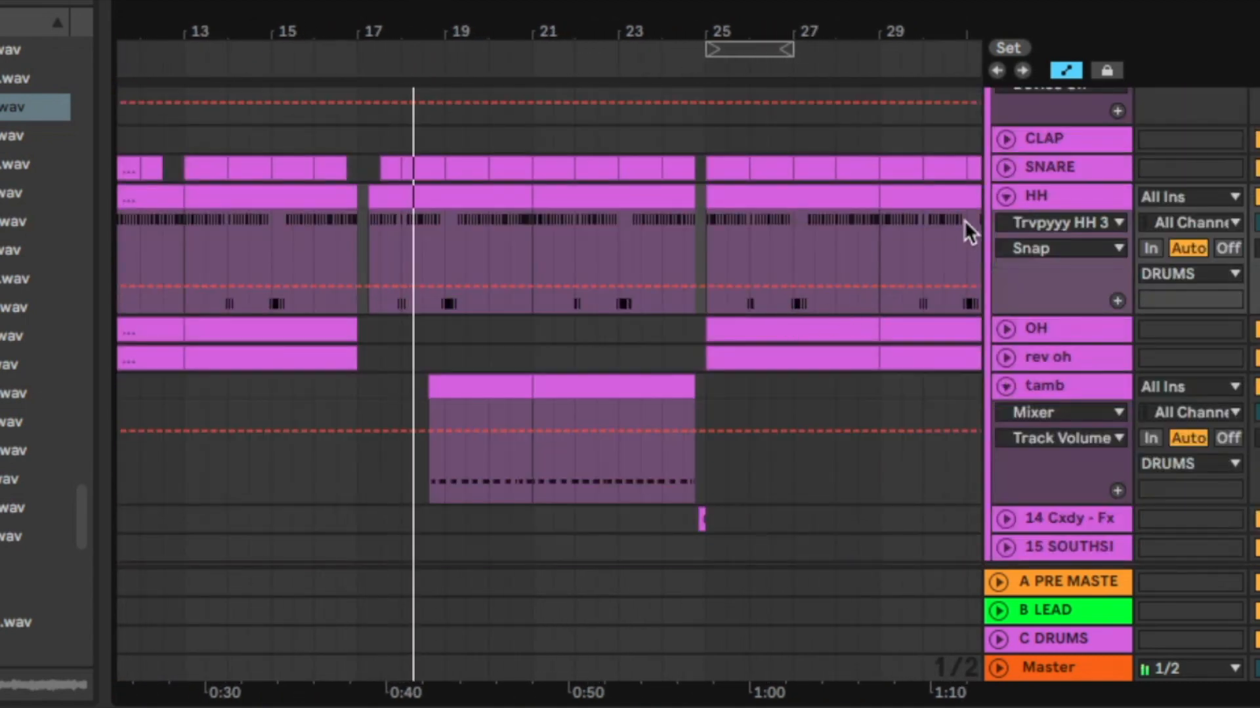
{"action": "left_click", "coordinate": [1005, 170]}
{"action": "scroll", "coordinate": [768, 190], "scroll_direction": "down", "scroll_amount": 4}
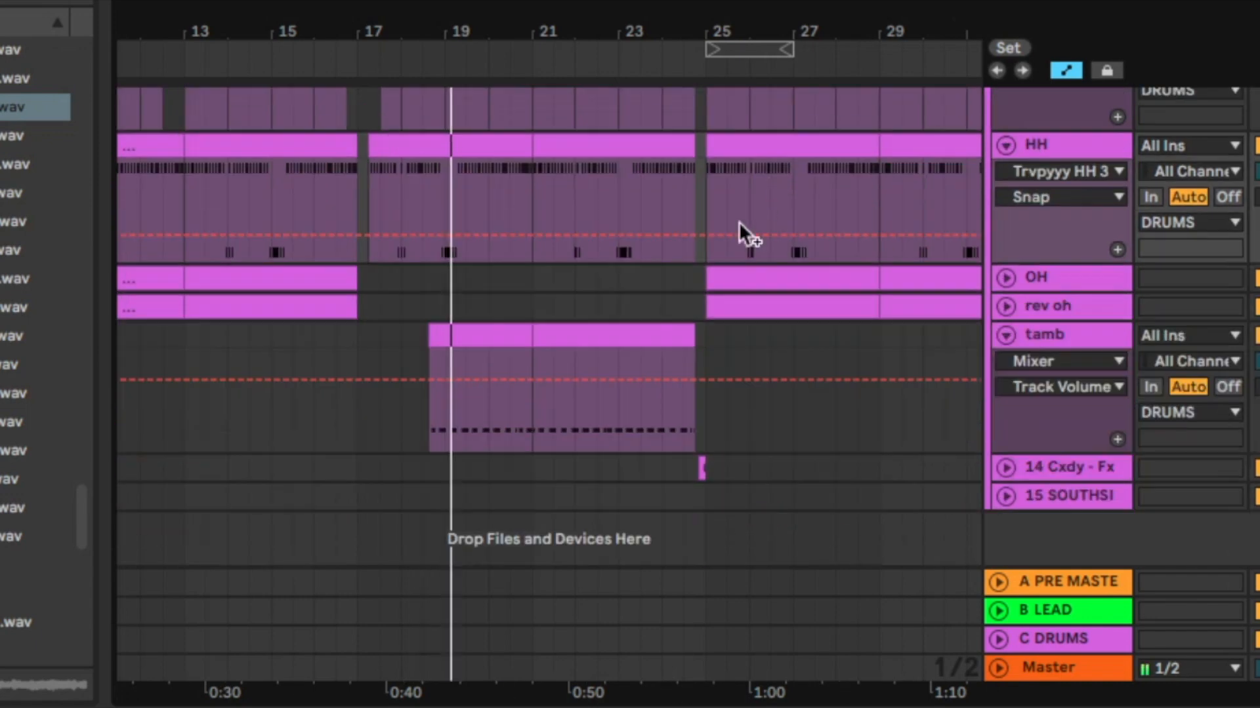
{"action": "scroll", "coordinate": [699, 266], "scroll_direction": "up", "scroll_amount": 1}
{"action": "scroll", "coordinate": [699, 259], "scroll_direction": "up", "scroll_amount": 3}
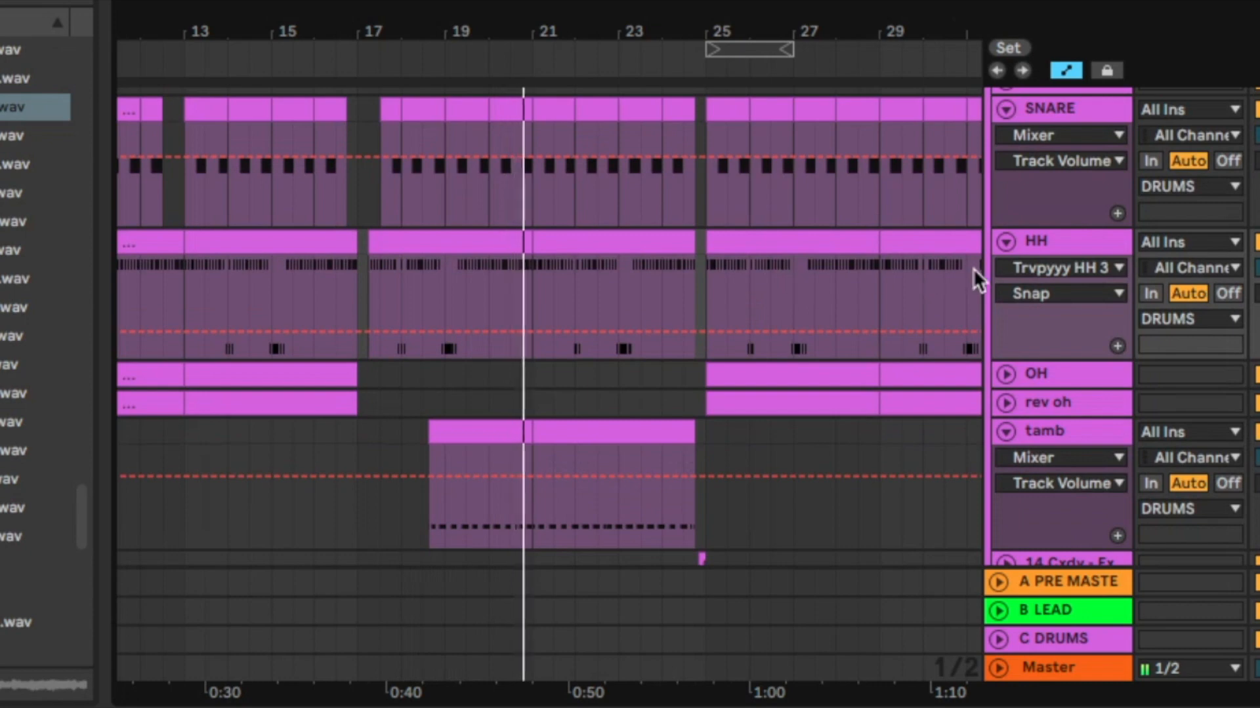
{"action": "scroll", "coordinate": [968, 269], "scroll_direction": "down", "scroll_amount": 2}
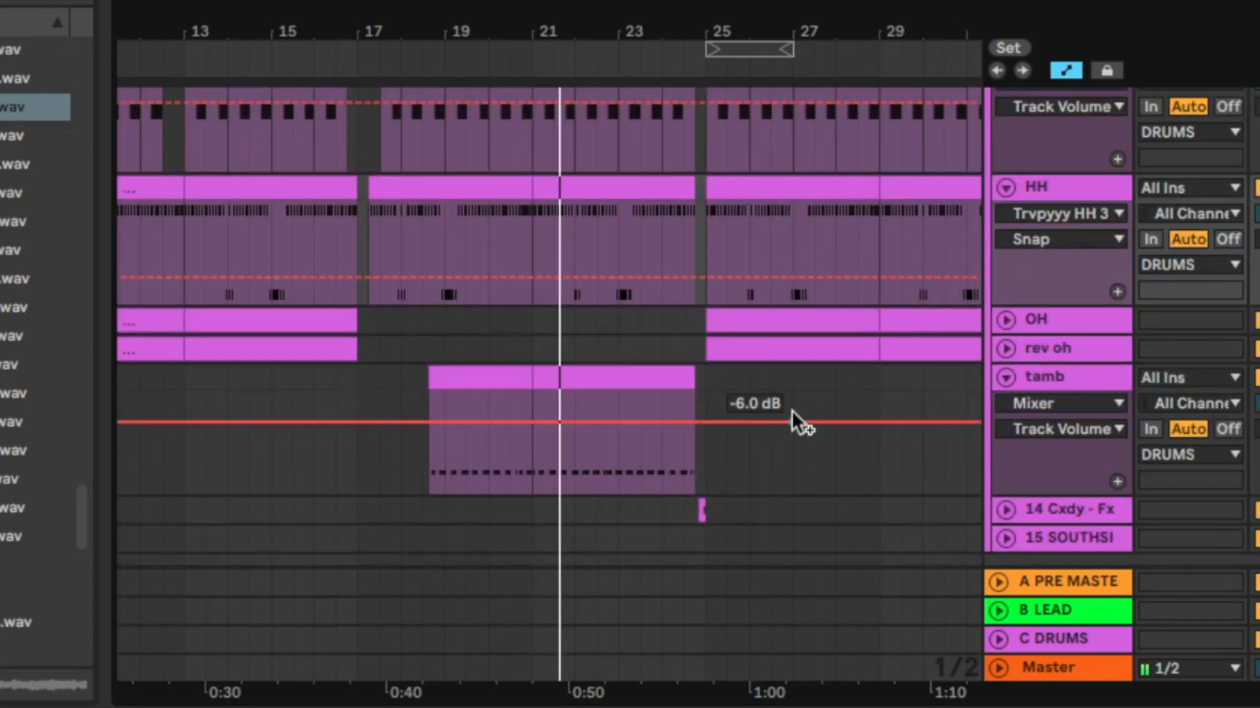
Fold the tamb, HH and SNARE tracks and return to the overview of the whole arrangement.
{"action": "left_click", "coordinate": [1005, 376]}
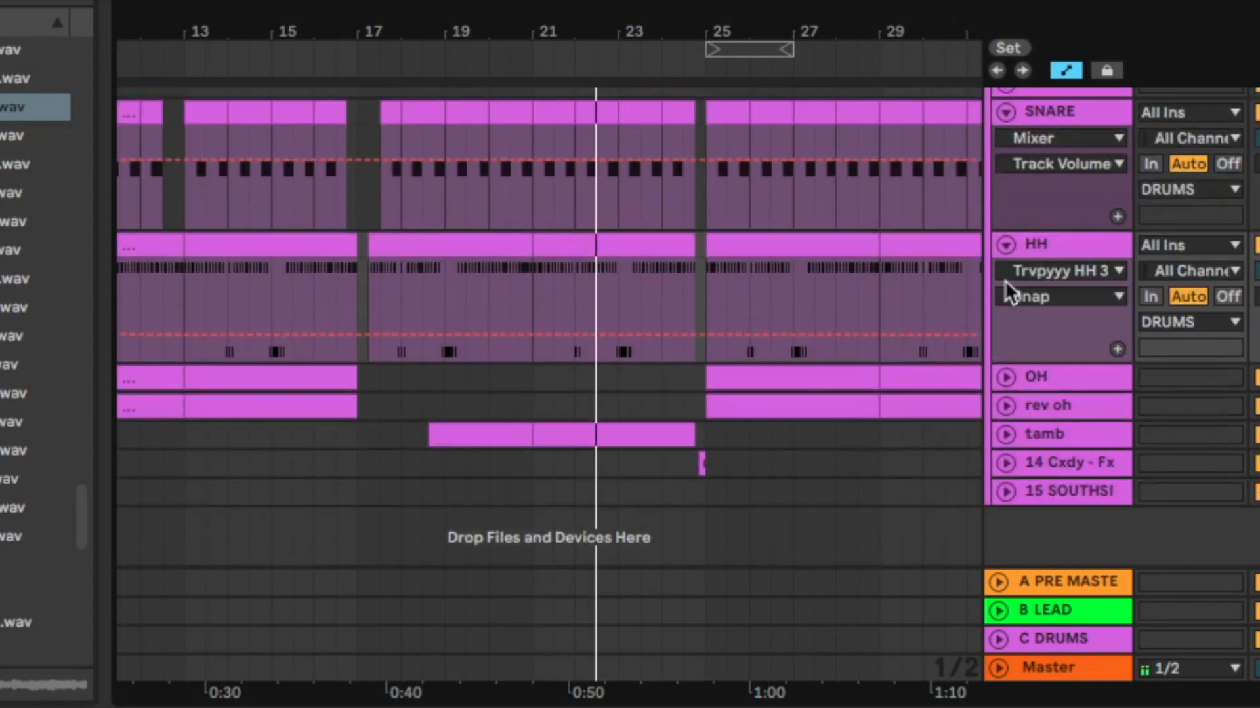
{"action": "left_click", "coordinate": [1005, 245]}
{"action": "left_click", "coordinate": [1002, 245]}
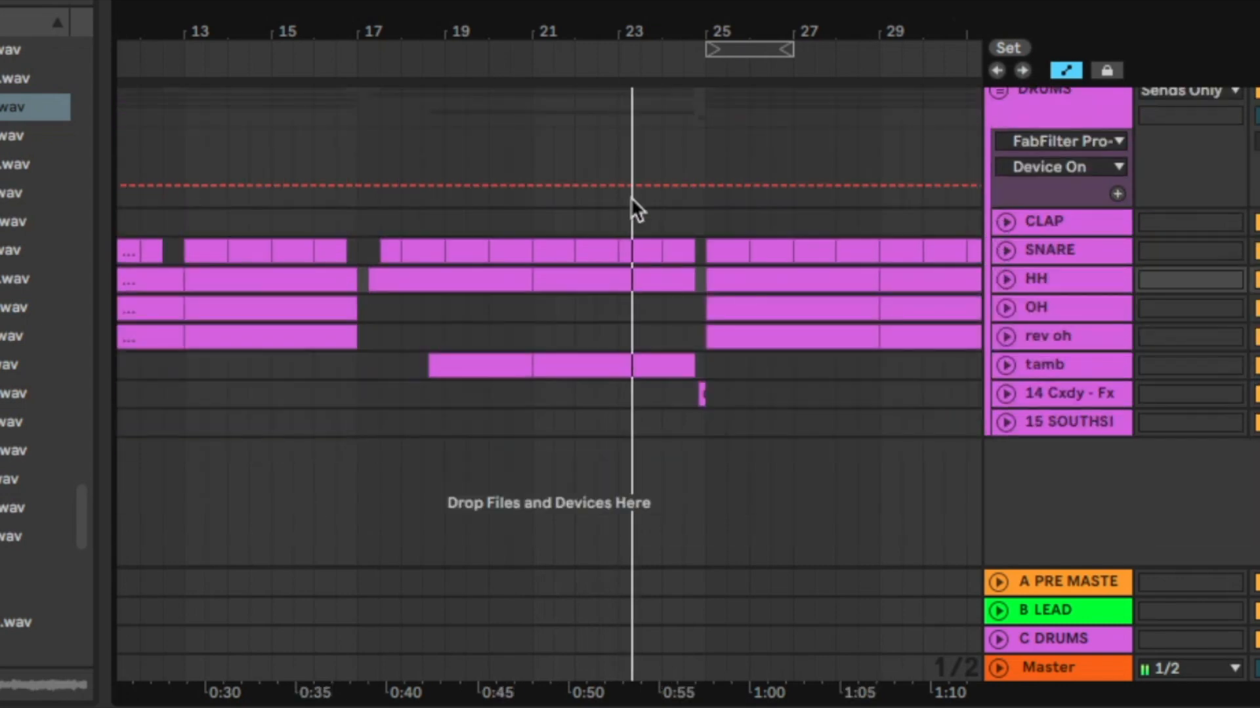
{"action": "scroll", "coordinate": [659, 205], "scroll_direction": "up", "scroll_amount": 2}
{"action": "mouse_move", "coordinate": [719, 40]}
{"action": "left_mouse_down"}
{"action": "mouse_move", "coordinate": [553, 48]}
{"action": "mouse_move", "coordinate": [542, 25]}
{"action": "left_mouse_up"}
{"action": "scroll", "coordinate": [656, 364], "scroll_direction": "up", "scroll_amount": 5}
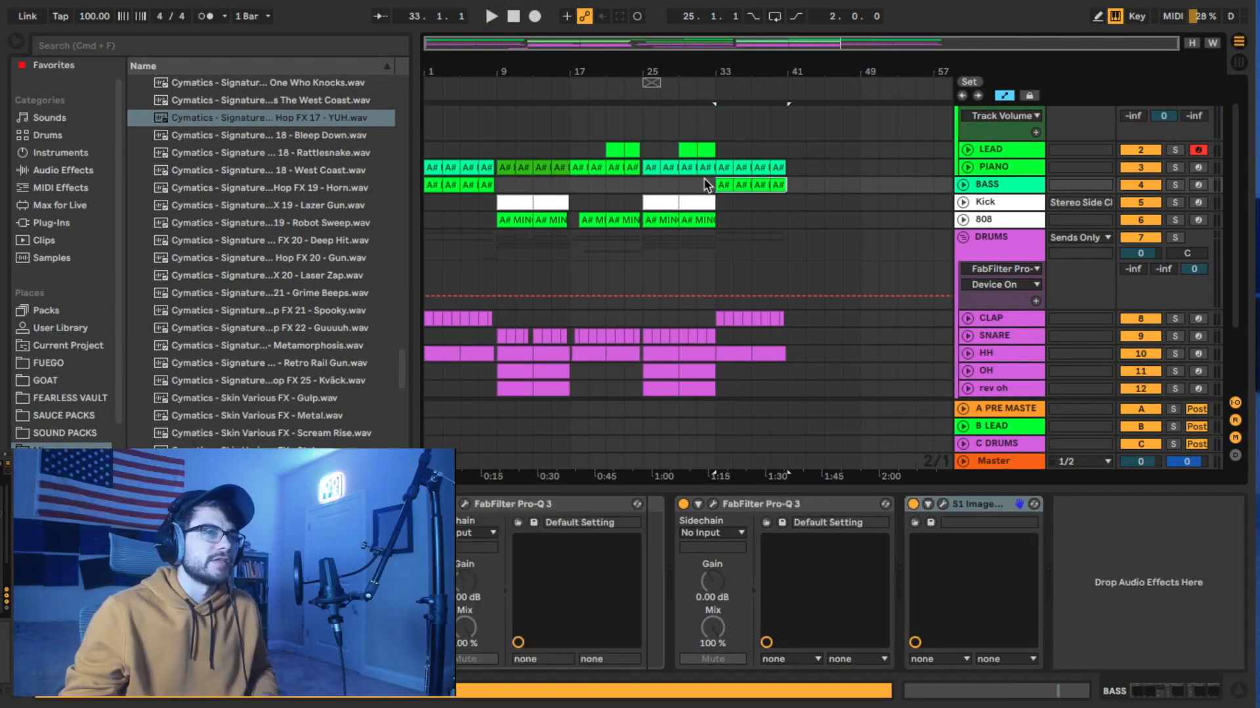
Select the intro clips on the BASS track from bar 1 to bar 9.
{"action": "left_click", "coordinate": [707, 181]}
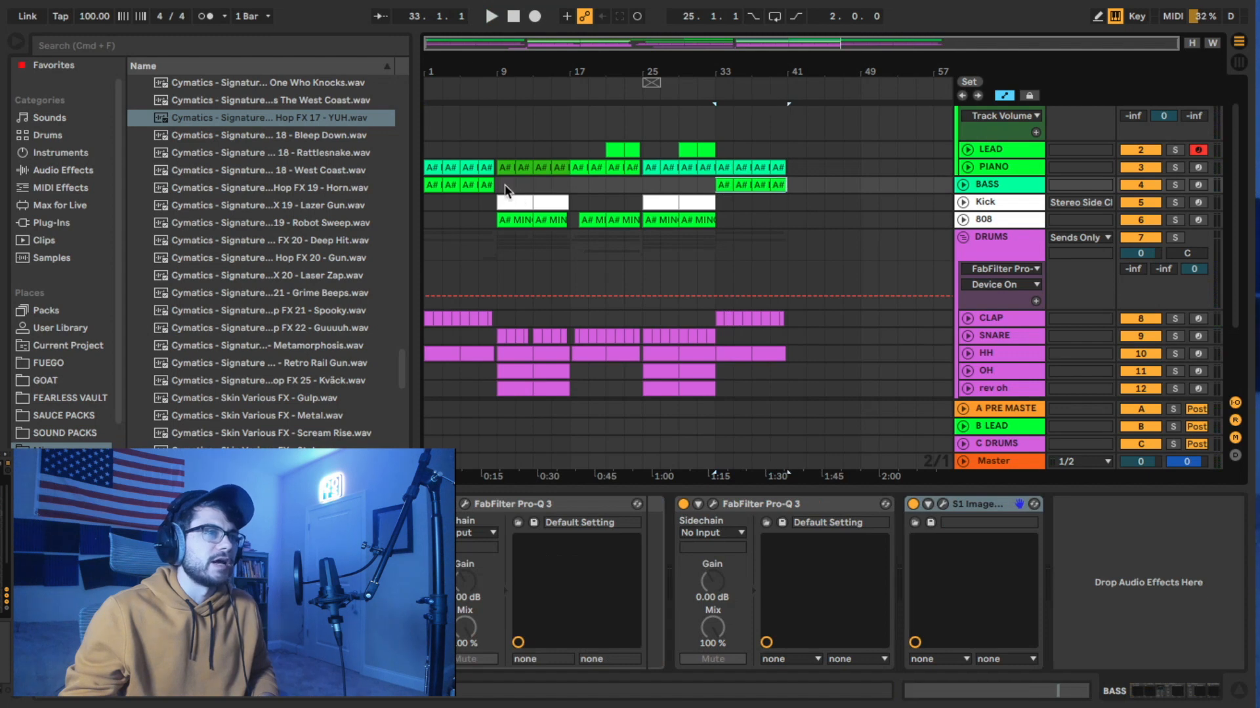
{"action": "left_click", "coordinate": [458, 184]}
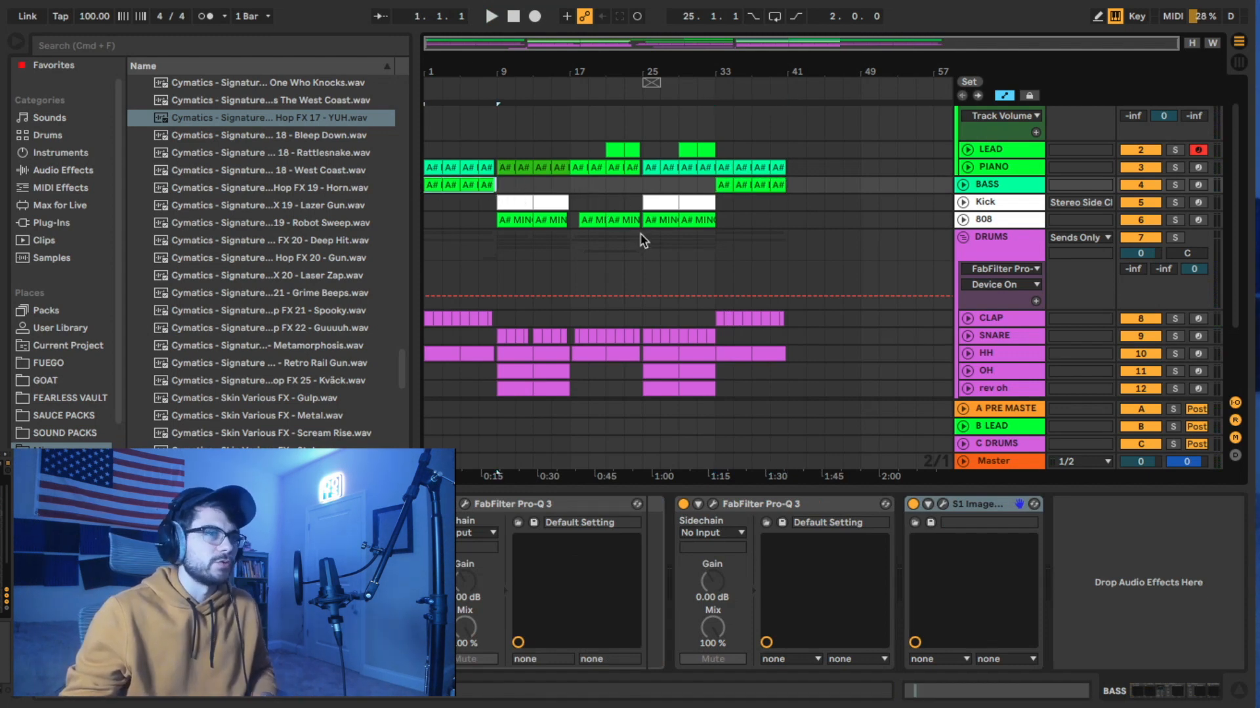
{"action": "scroll", "coordinate": [640, 234], "scroll_direction": "down", "scroll_amount": 2}
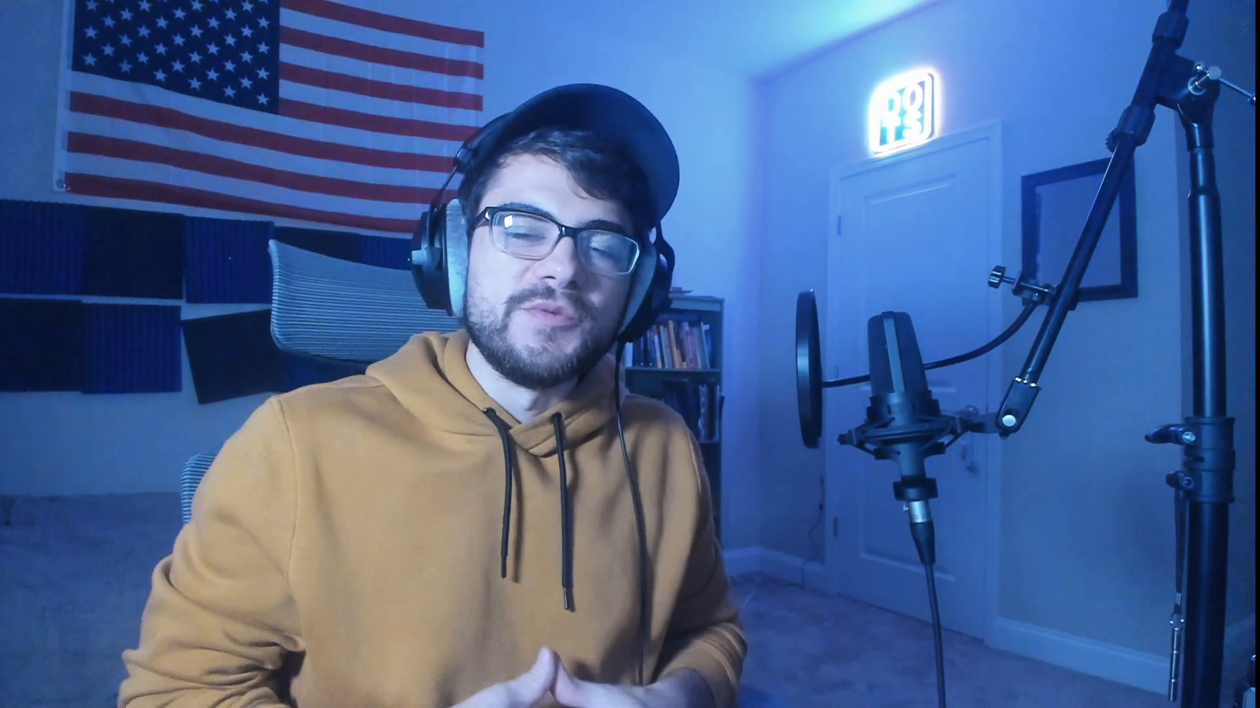